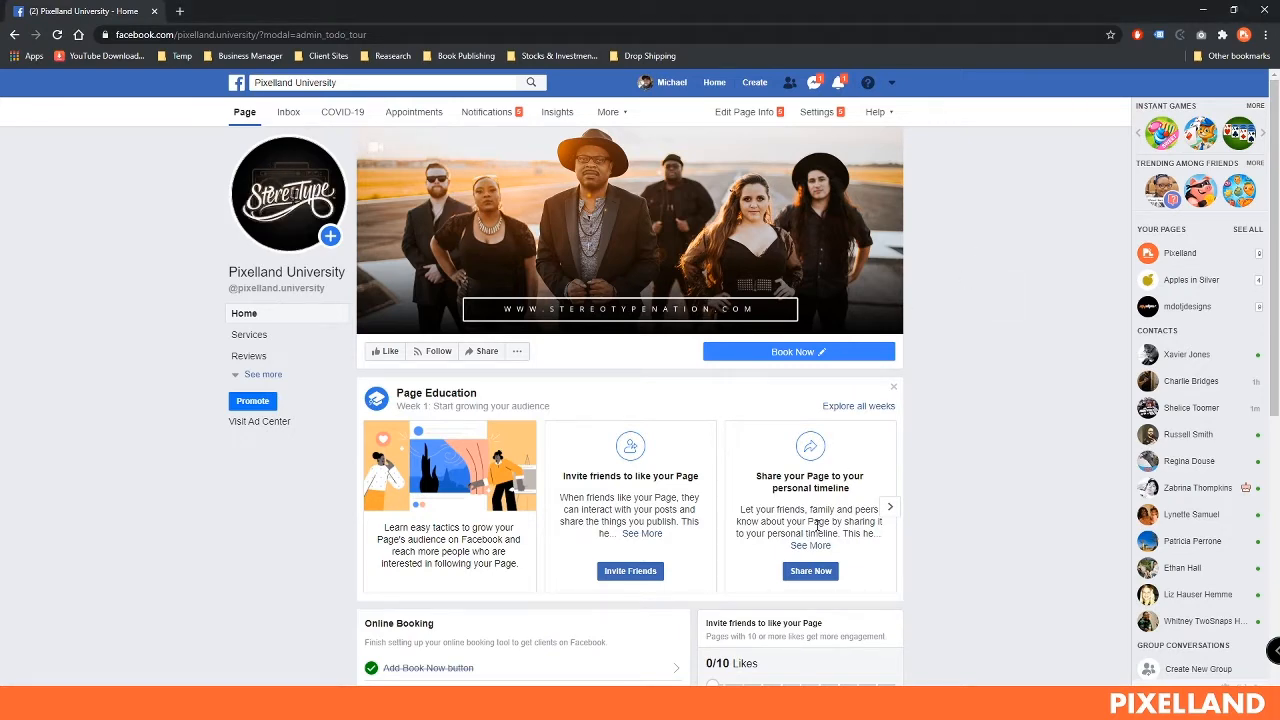
{"action": "left_click", "coordinate": [470, 648]}
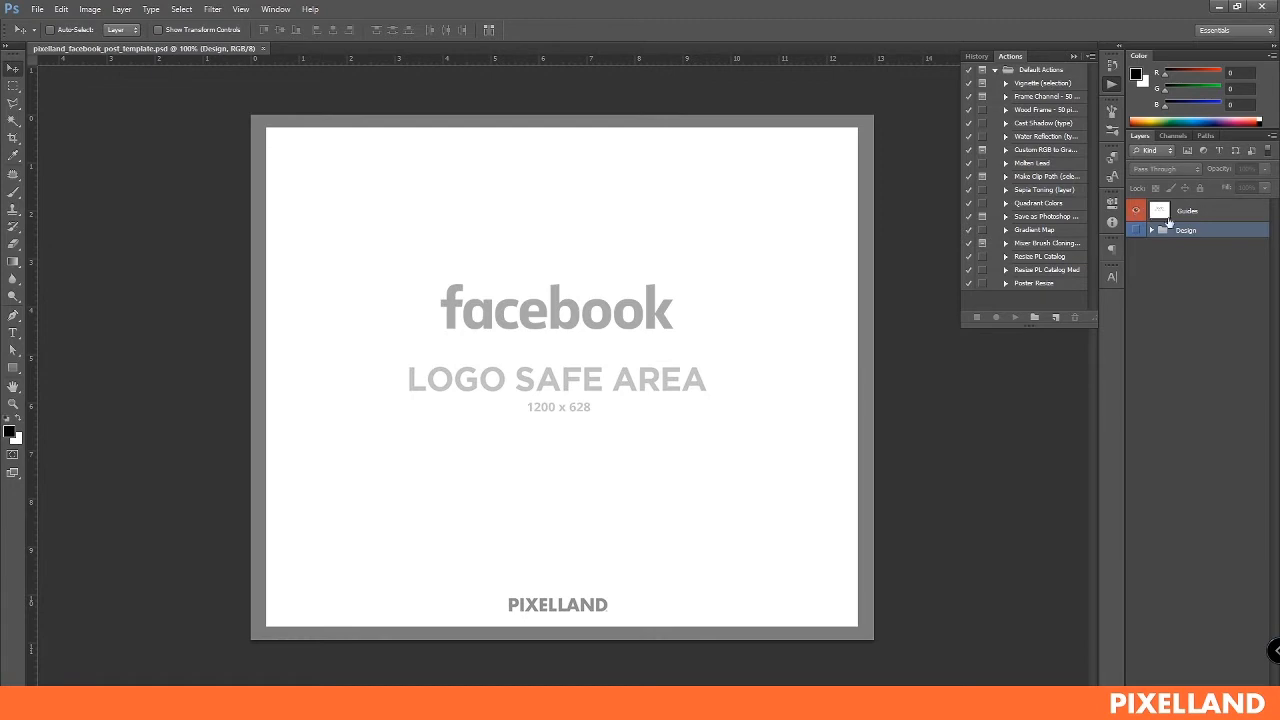
- Examine the Guides and Design layers and check the logo safe area overlay by toggling the Guides layer's visibility
{"action": "left_click", "coordinate": [1209, 215]}
{"action": "left_click", "coordinate": [1209, 232]}
{"action": "left_click", "coordinate": [1205, 216]}
{"action": "left_click", "coordinate": [1202, 232]}
{"action": "left_click", "coordinate": [1199, 217]}
{"action": "left_click", "coordinate": [1192, 232]}
{"action": "left_click", "coordinate": [1196, 217]}
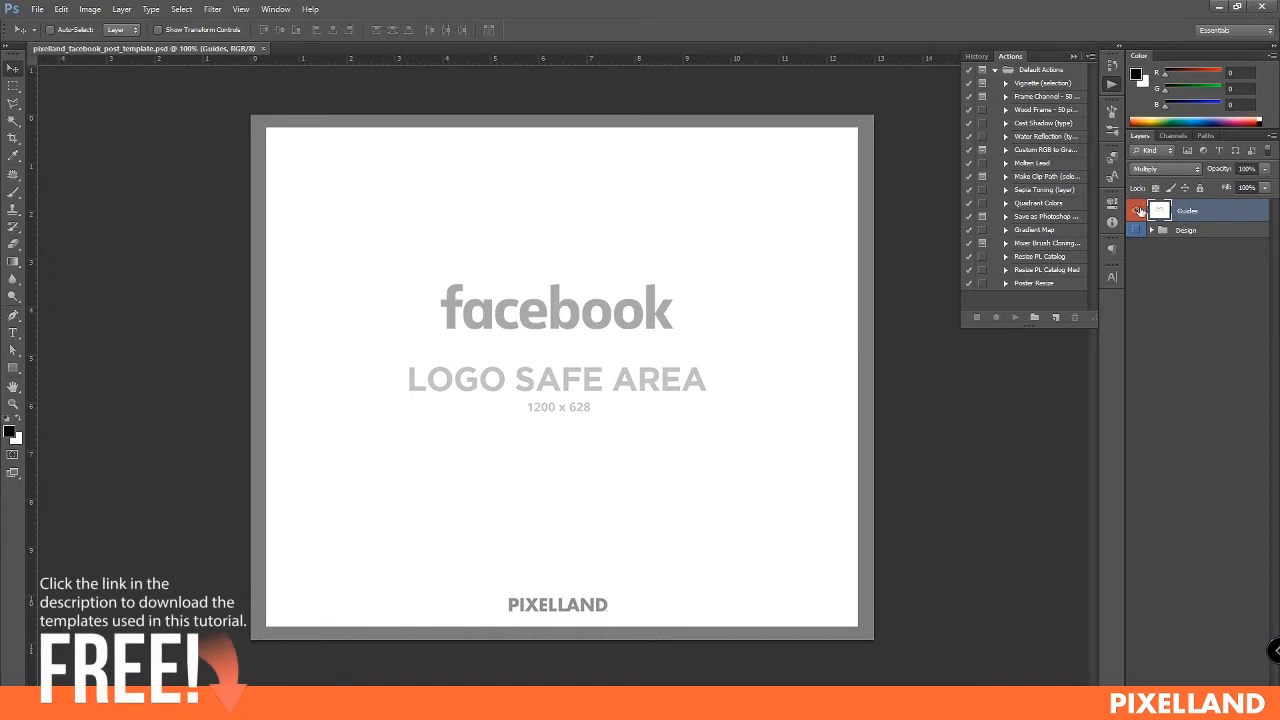
{"action": "left_click", "coordinate": [1138, 212]}
{"action": "left_click", "coordinate": [1138, 212]}
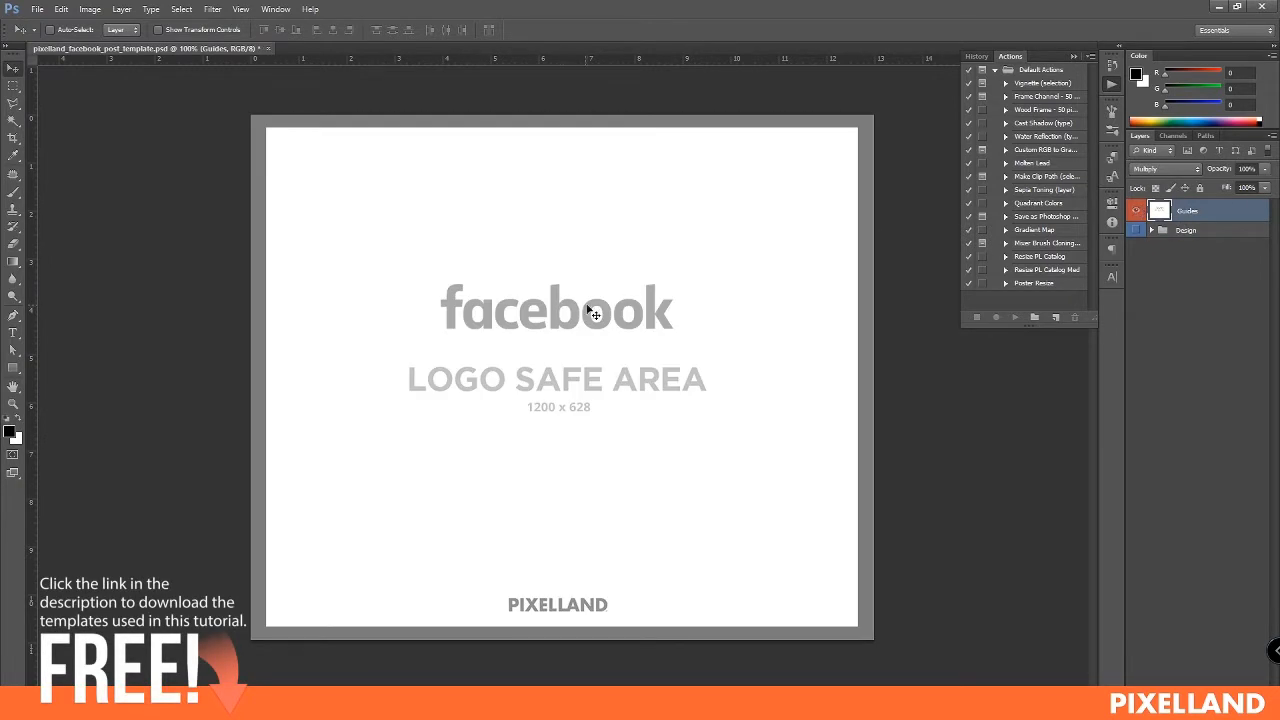
- Show the Design group on the canvas and expand it to list its layers
{"action": "left_click", "coordinate": [1136, 231]}
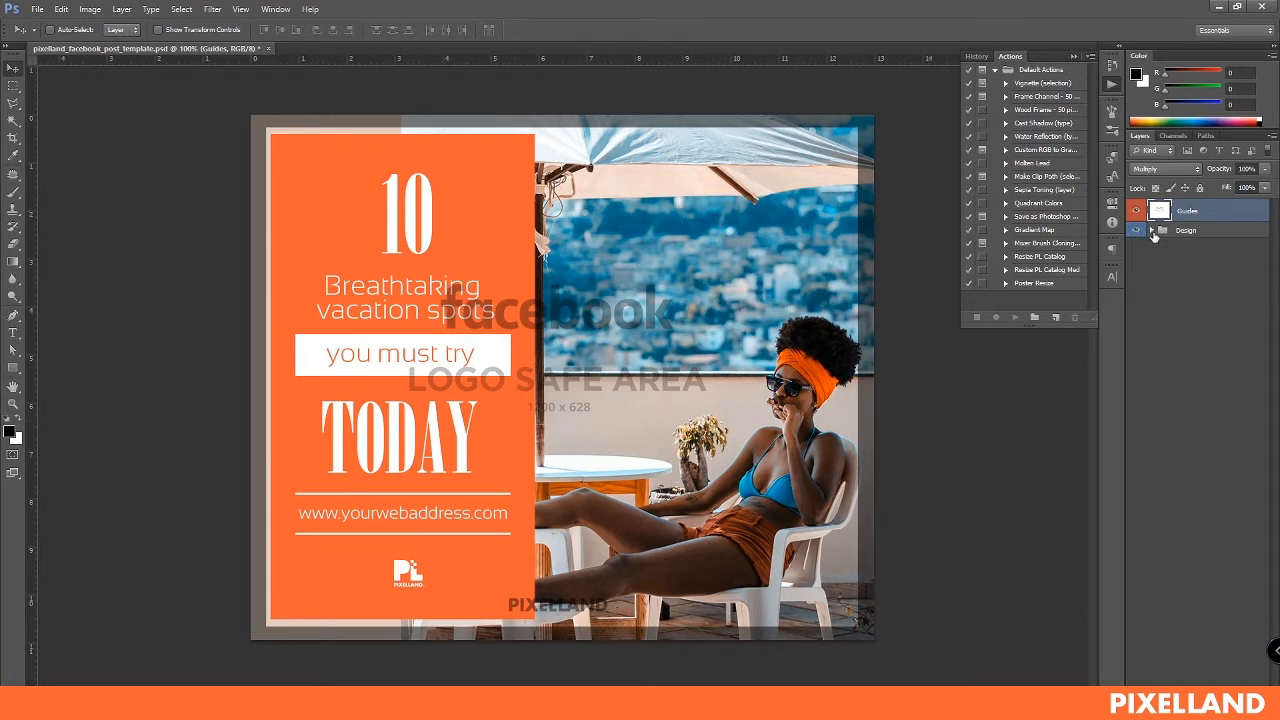
{"action": "left_click", "coordinate": [1152, 231]}
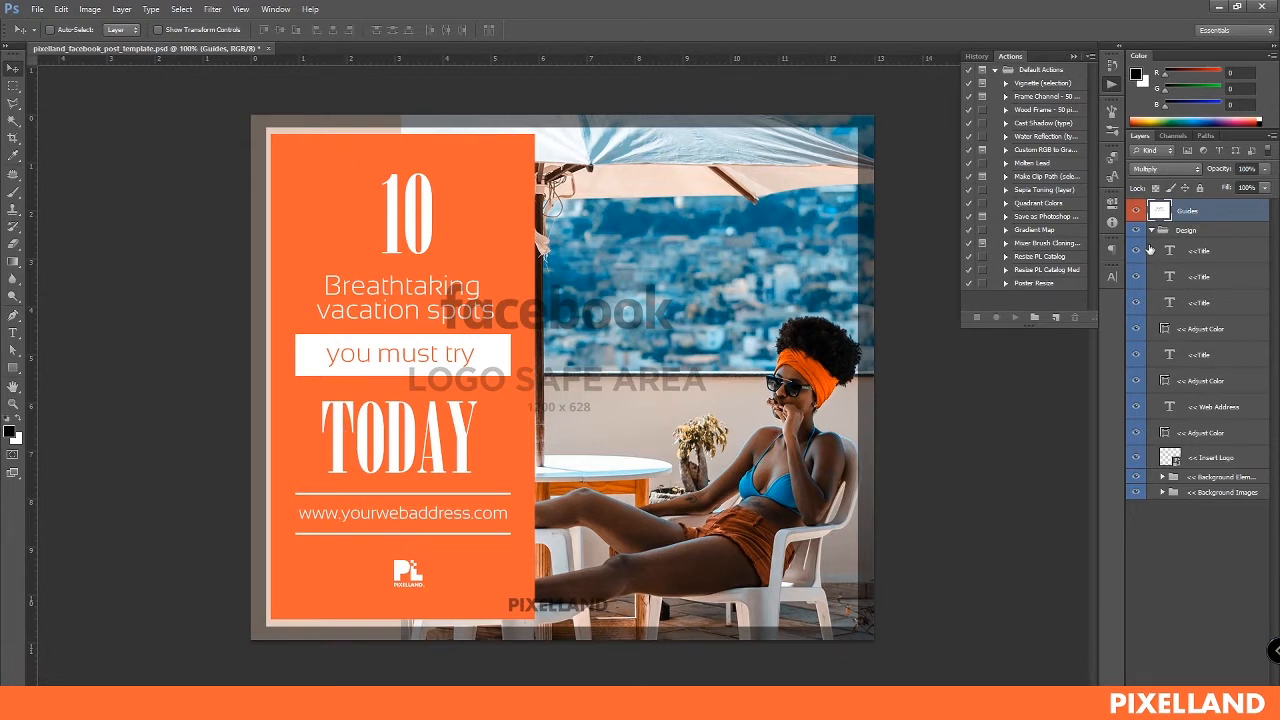
{"action": "left_click", "coordinate": [1151, 231]}
{"action": "left_click", "coordinate": [1151, 231]}
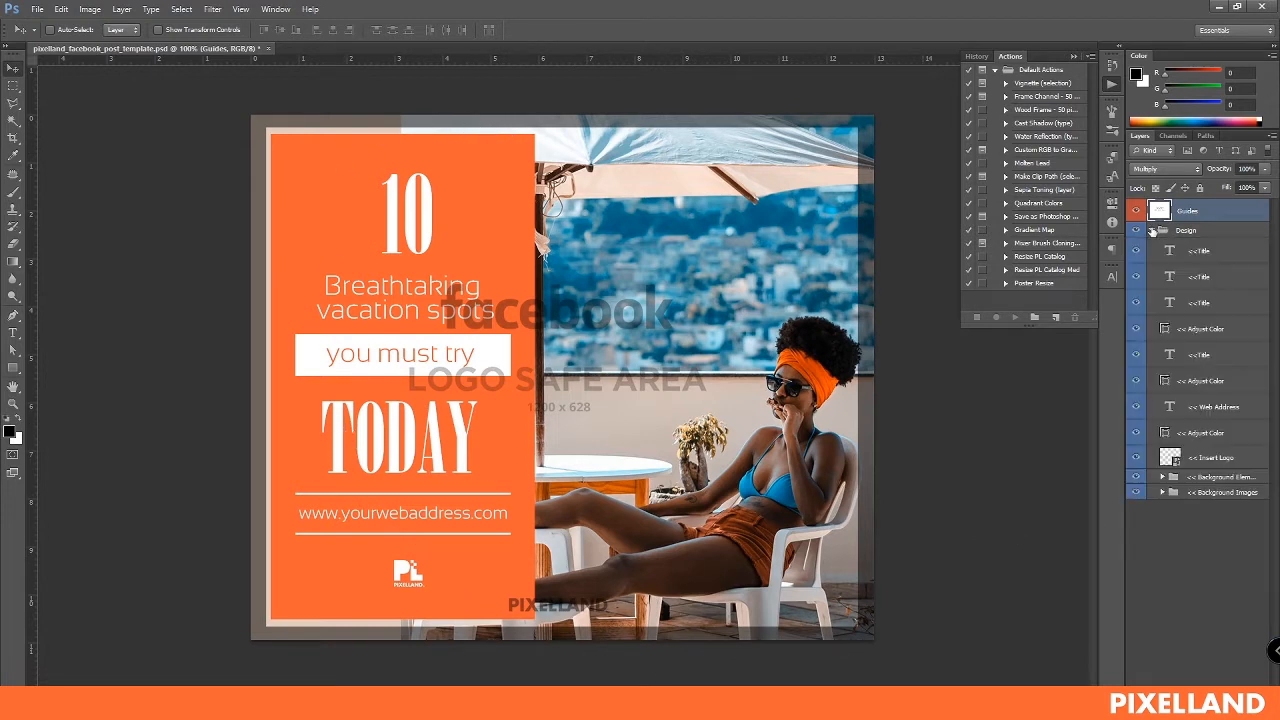
- Identify the four title layers and the white text bar by hiding and reshowing each one
{"action": "left_click", "coordinate": [1203, 258]}
{"action": "left_click", "coordinate": [1136, 252]}
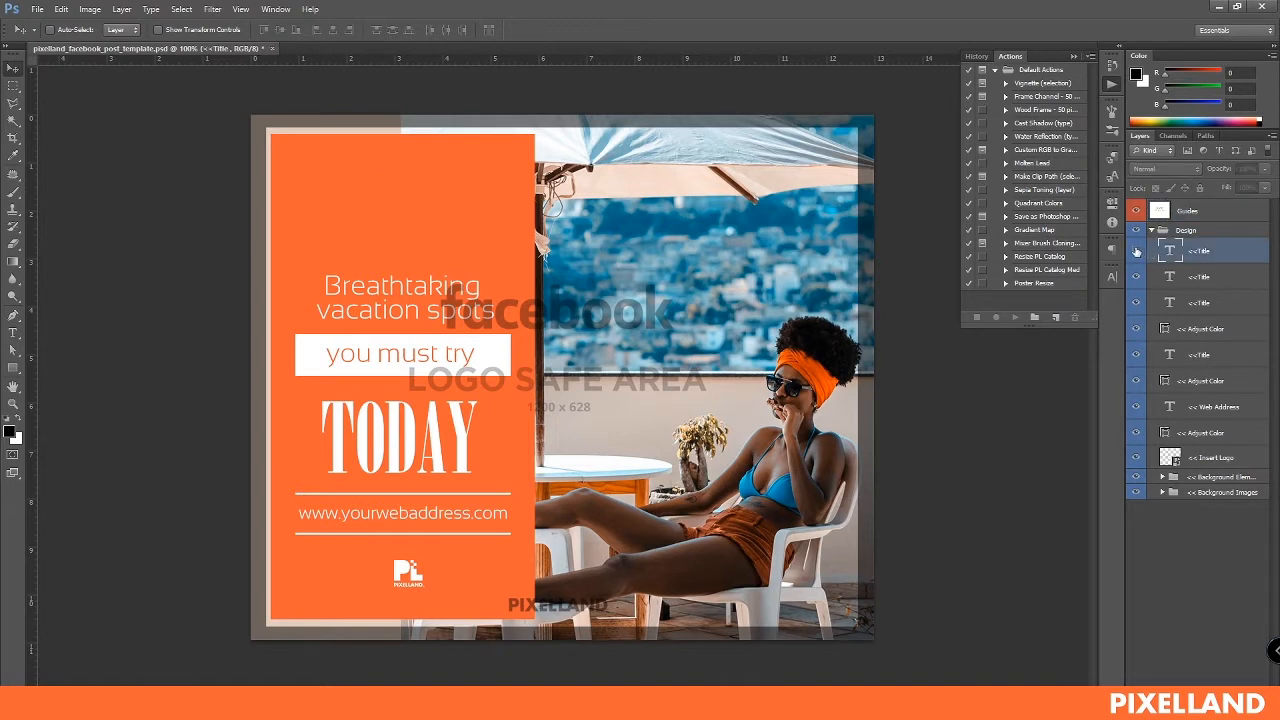
{"action": "left_click", "coordinate": [1136, 252]}
{"action": "left_click", "coordinate": [1136, 277]}
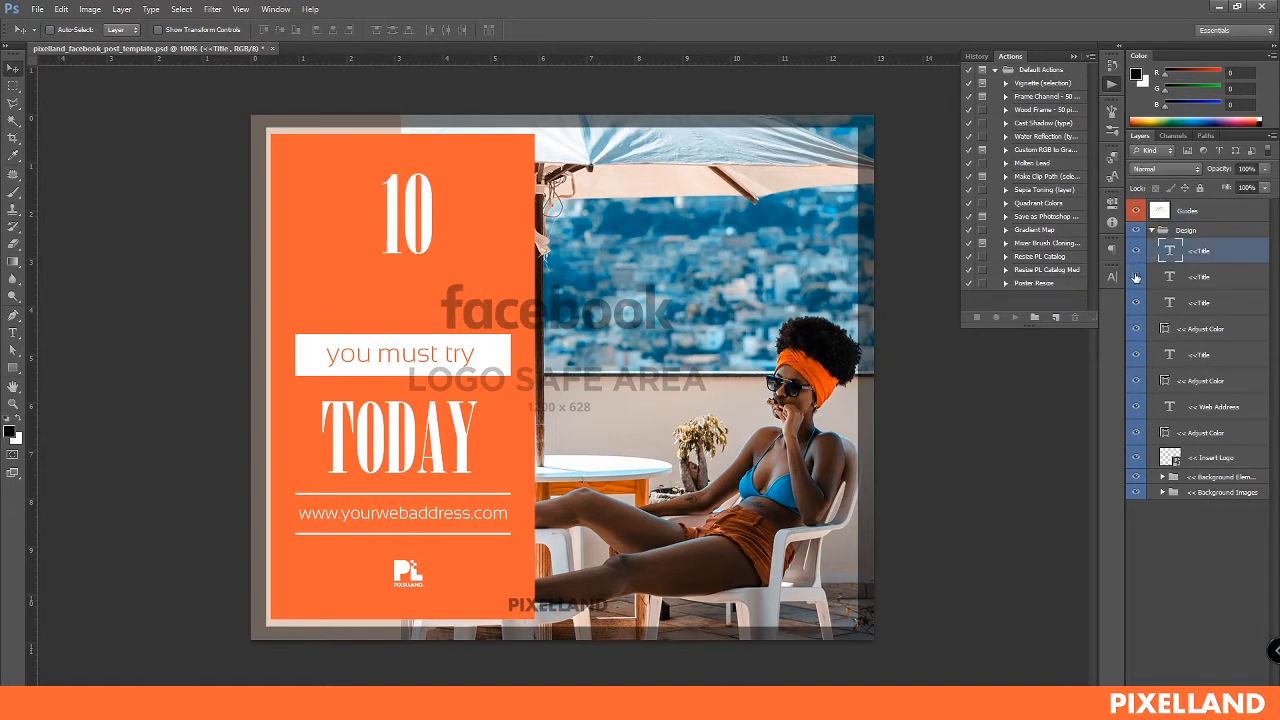
{"action": "left_click", "coordinate": [1136, 277]}
{"action": "left_click", "coordinate": [1136, 303]}
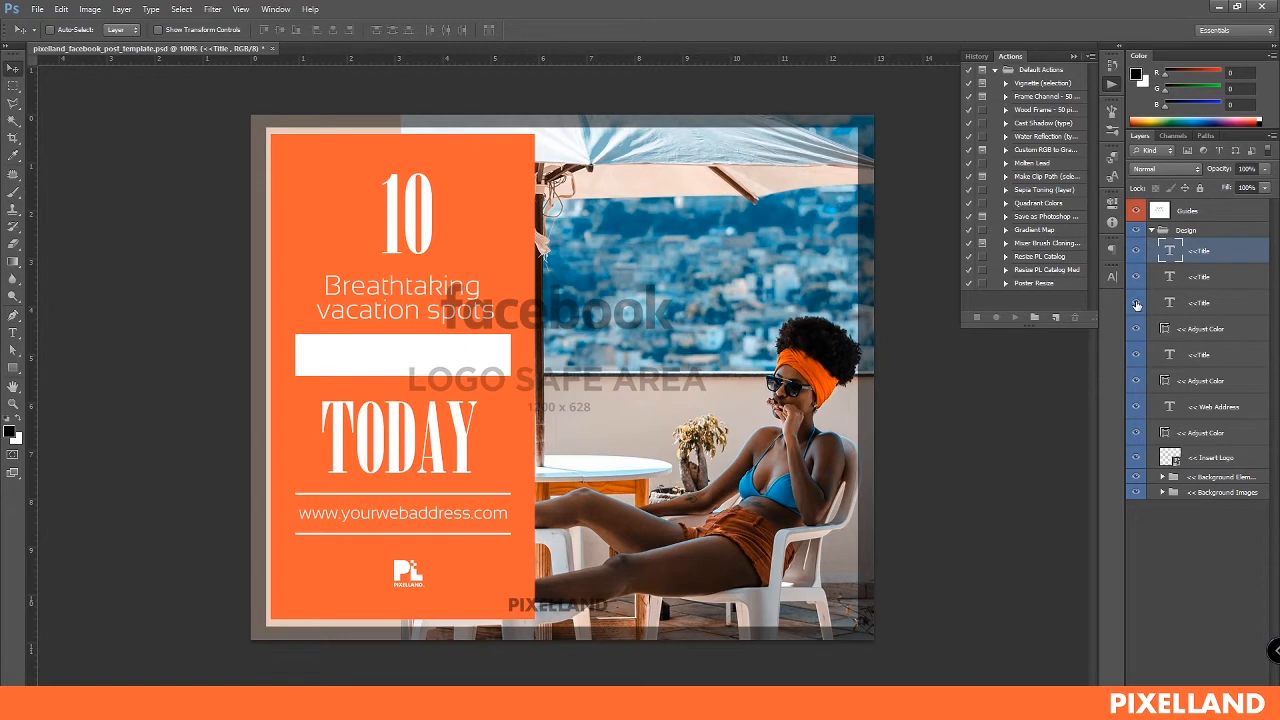
{"action": "left_click", "coordinate": [1136, 303]}
{"action": "left_click", "coordinate": [1135, 329]}
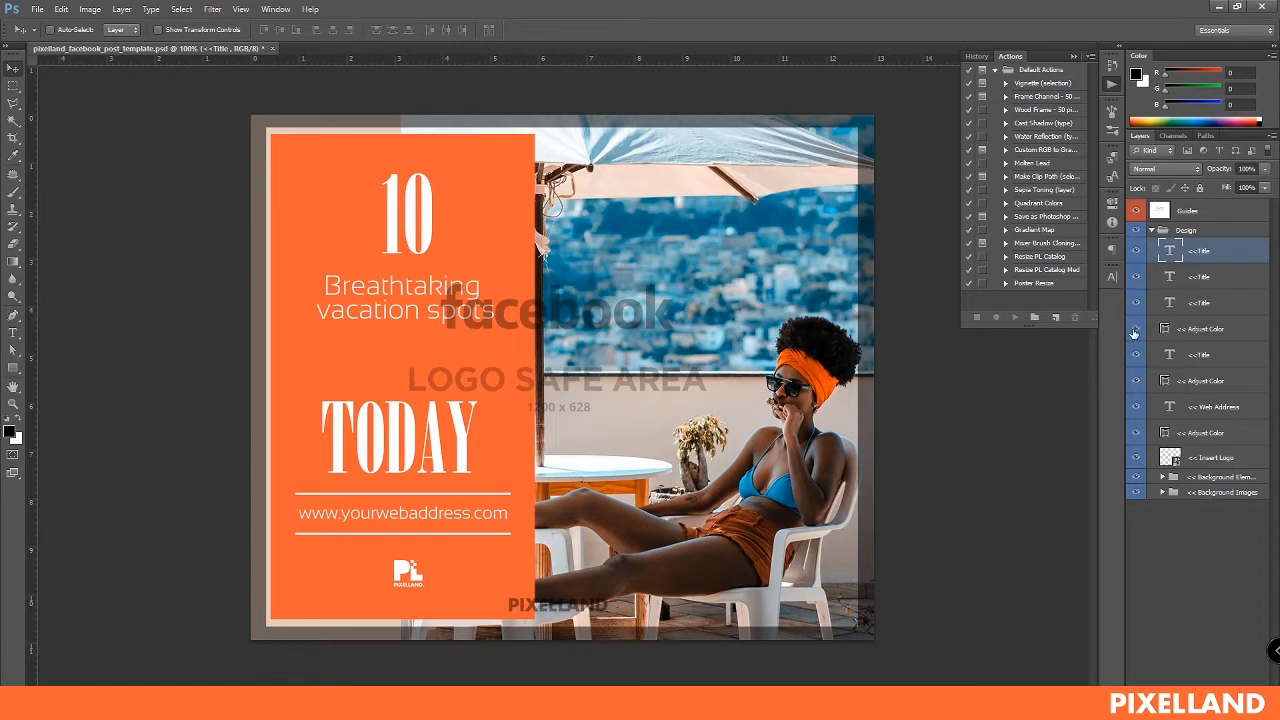
{"action": "left_click", "coordinate": [1135, 330]}
{"action": "left_click", "coordinate": [1135, 355]}
{"action": "left_click", "coordinate": [1135, 355]}
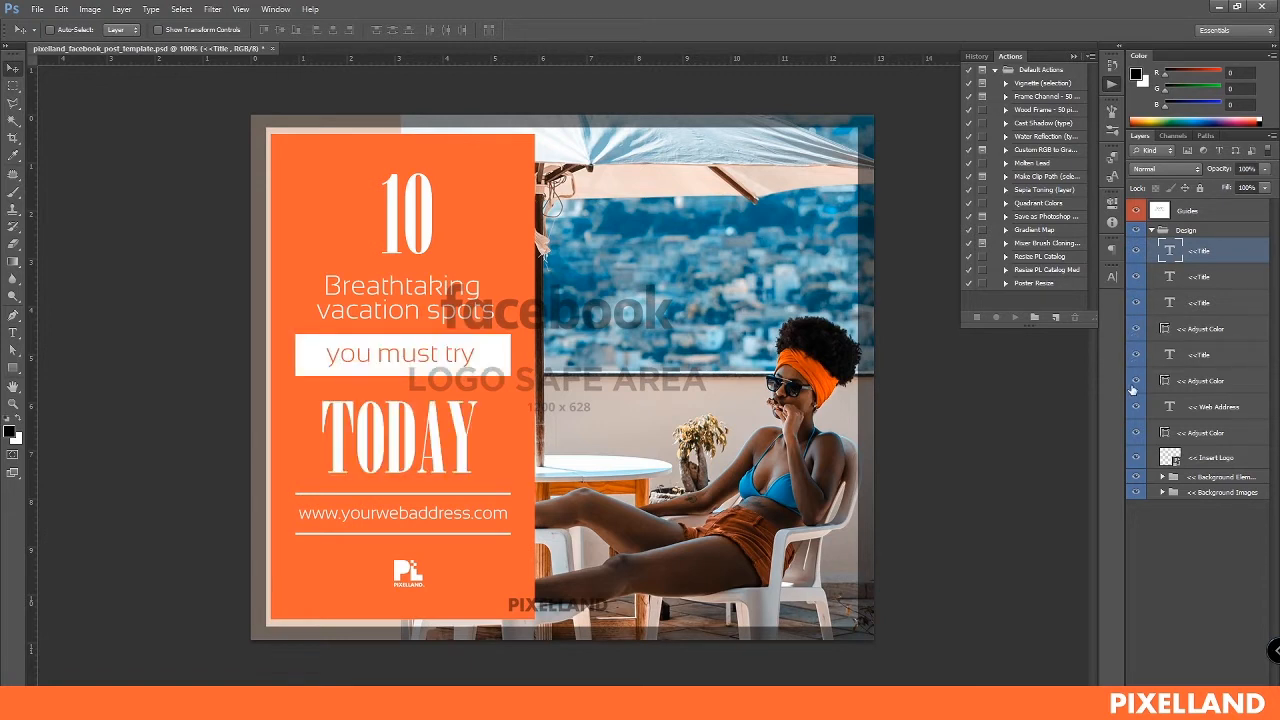
- Identify the Adjust Color lines, Web Address, Insert Logo, Background Elements and Background Images items by hiding and reshowing each one
{"action": "left_click", "coordinate": [1136, 381]}
{"action": "left_click", "coordinate": [1136, 381]}
{"action": "left_click", "coordinate": [1136, 409]}
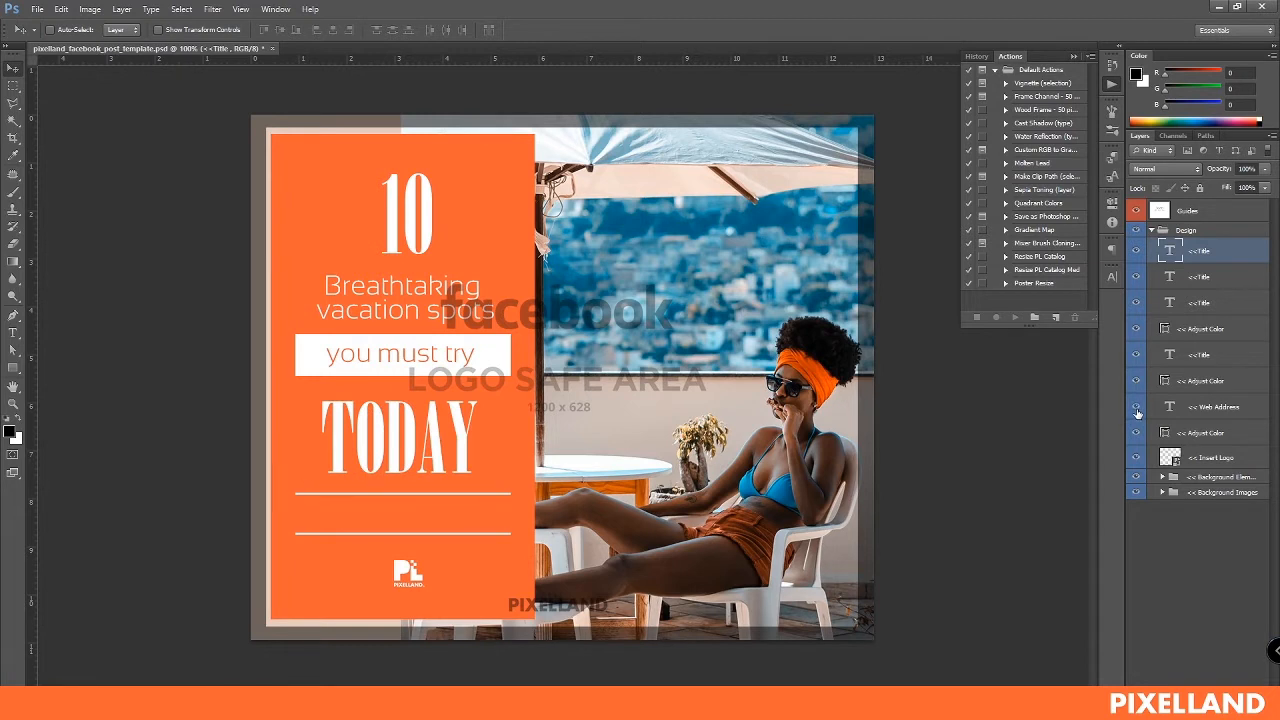
{"action": "left_click", "coordinate": [1136, 409]}
{"action": "left_click", "coordinate": [1136, 433]}
{"action": "left_click", "coordinate": [1136, 433]}
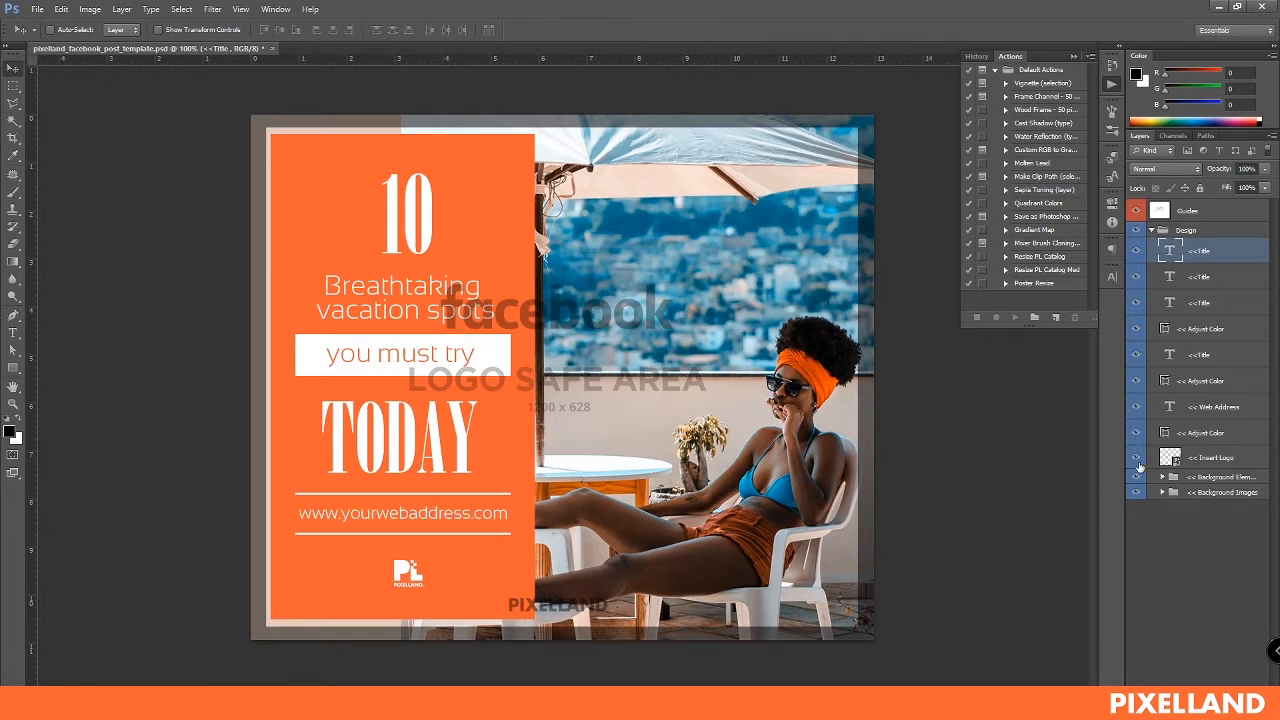
{"action": "left_click", "coordinate": [1136, 459]}
{"action": "left_click", "coordinate": [1137, 460]}
{"action": "left_click", "coordinate": [1136, 478]}
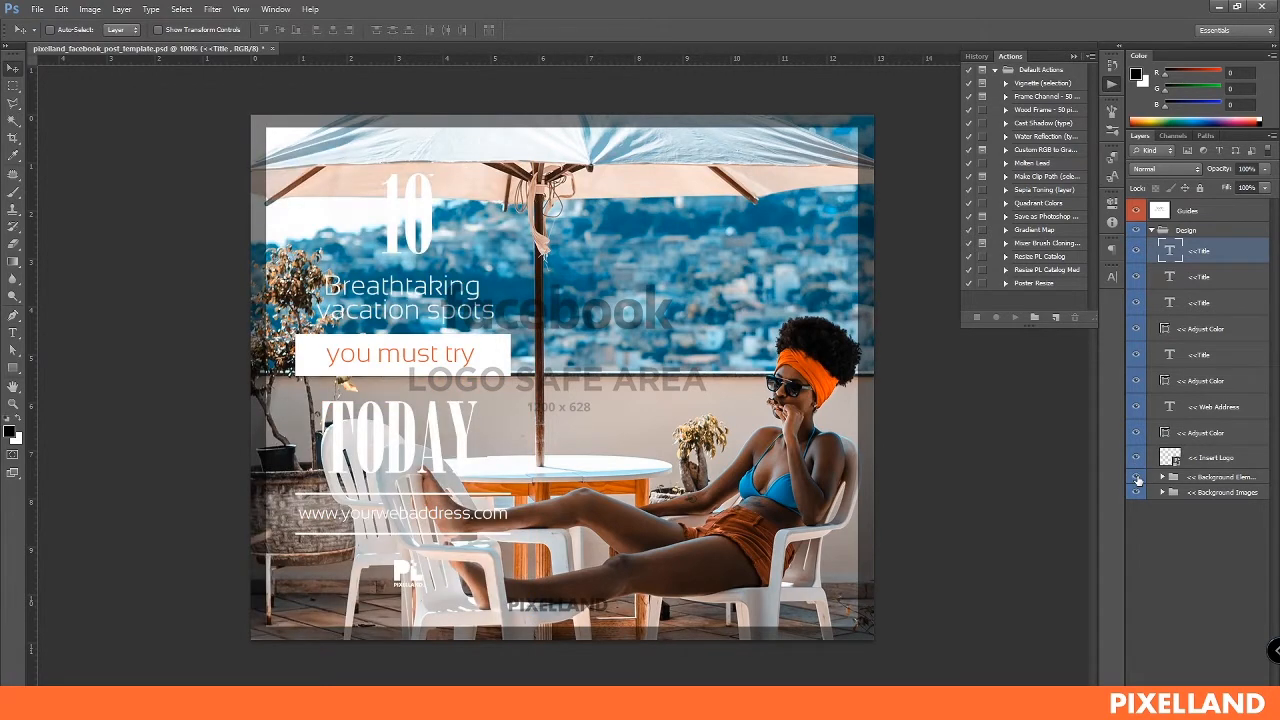
{"action": "left_click", "coordinate": [1136, 478]}
{"action": "left_click", "coordinate": [1136, 493]}
{"action": "left_click", "coordinate": [1135, 493]}
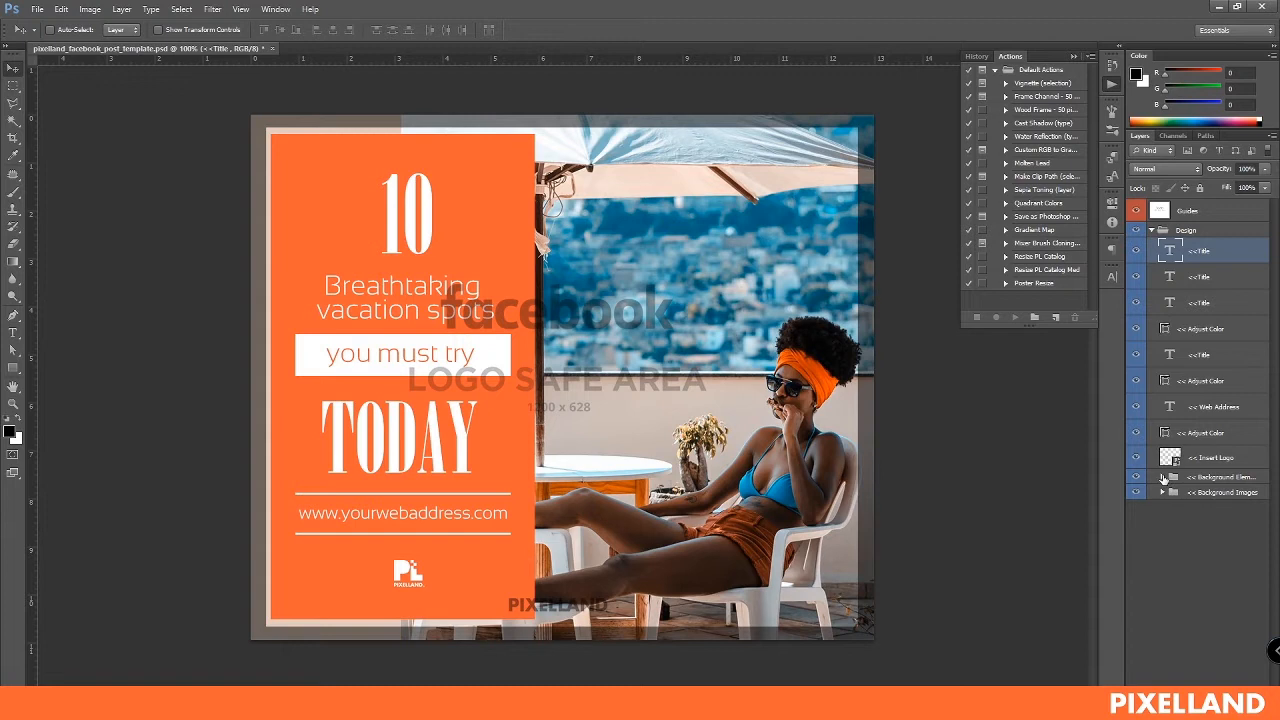
- Expand the Background Elements group, check the orange panel's visibility, try a different fill colour on it and discard the change
{"action": "left_click", "coordinate": [1163, 478]}
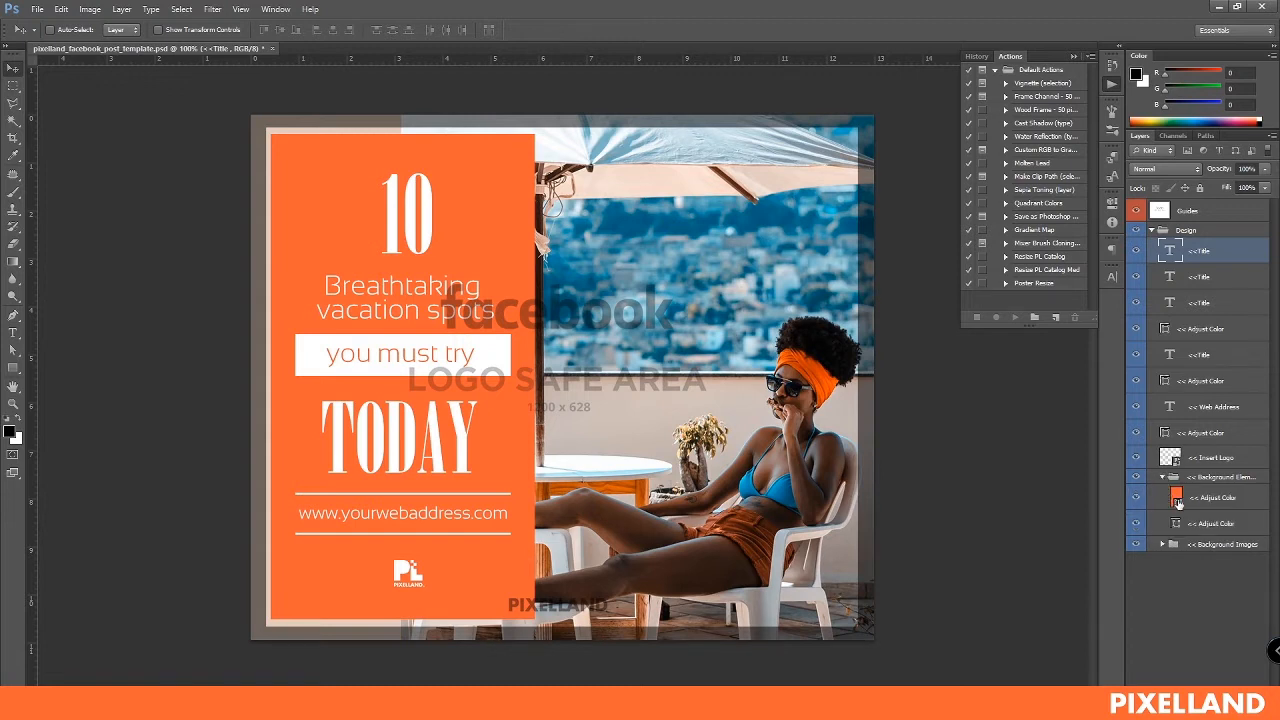
{"action": "left_click", "coordinate": [1136, 498]}
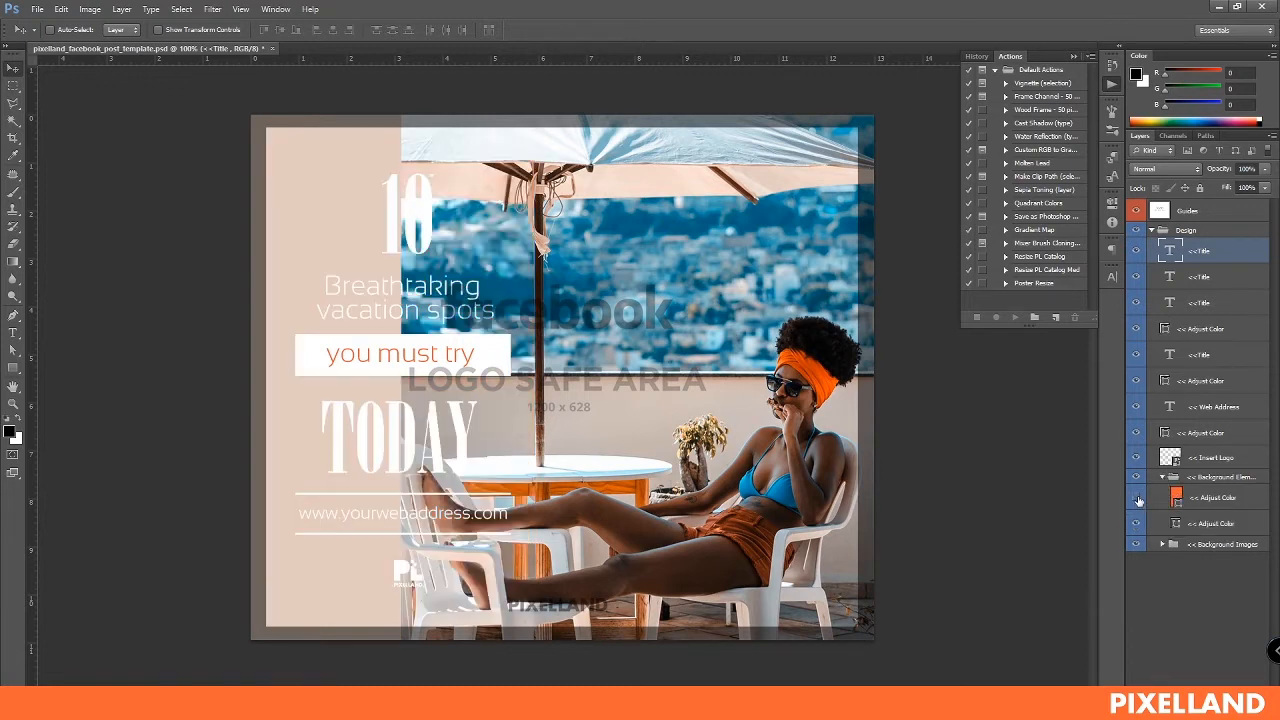
{"action": "left_click", "coordinate": [1136, 498]}
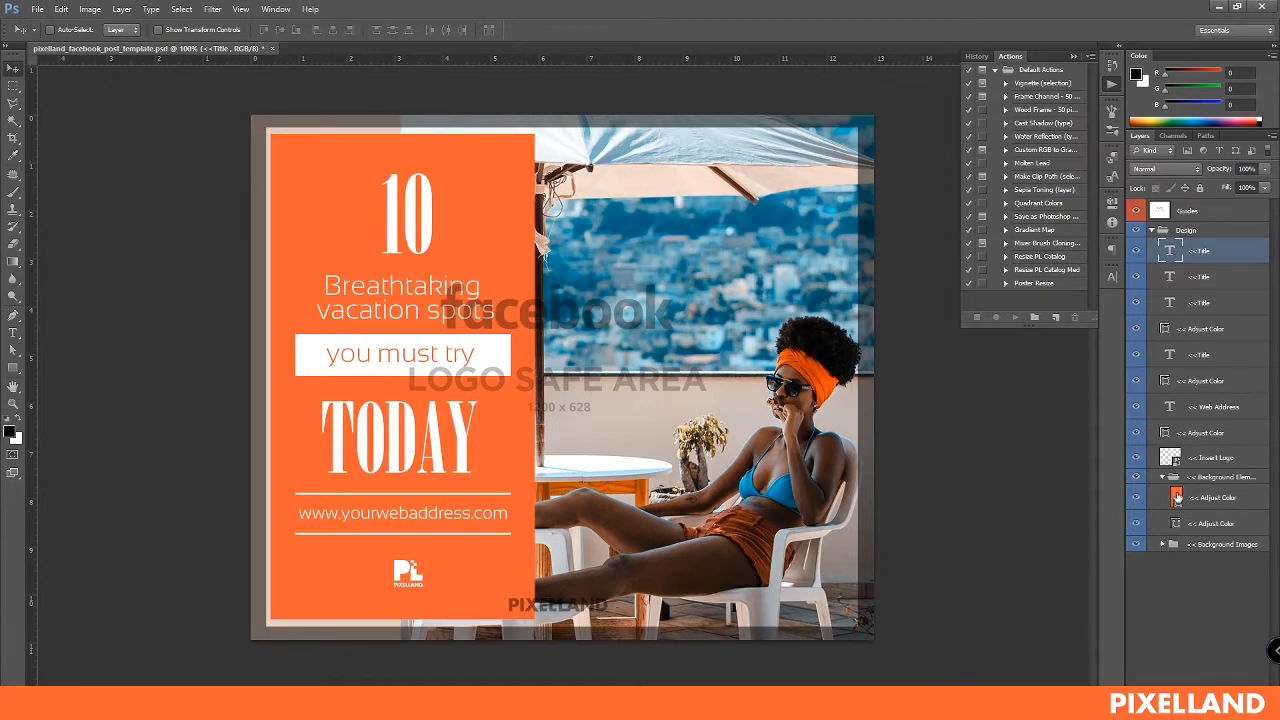
{"action": "left_click", "coordinate": [1178, 498]}
{"action": "double_click", "coordinate": [1178, 498]}
{"action": "left_click_drag", "start_coordinate": [948, 200], "coordinate": [916, 258]}
{"action": "left_click", "coordinate": [1118, 164]}
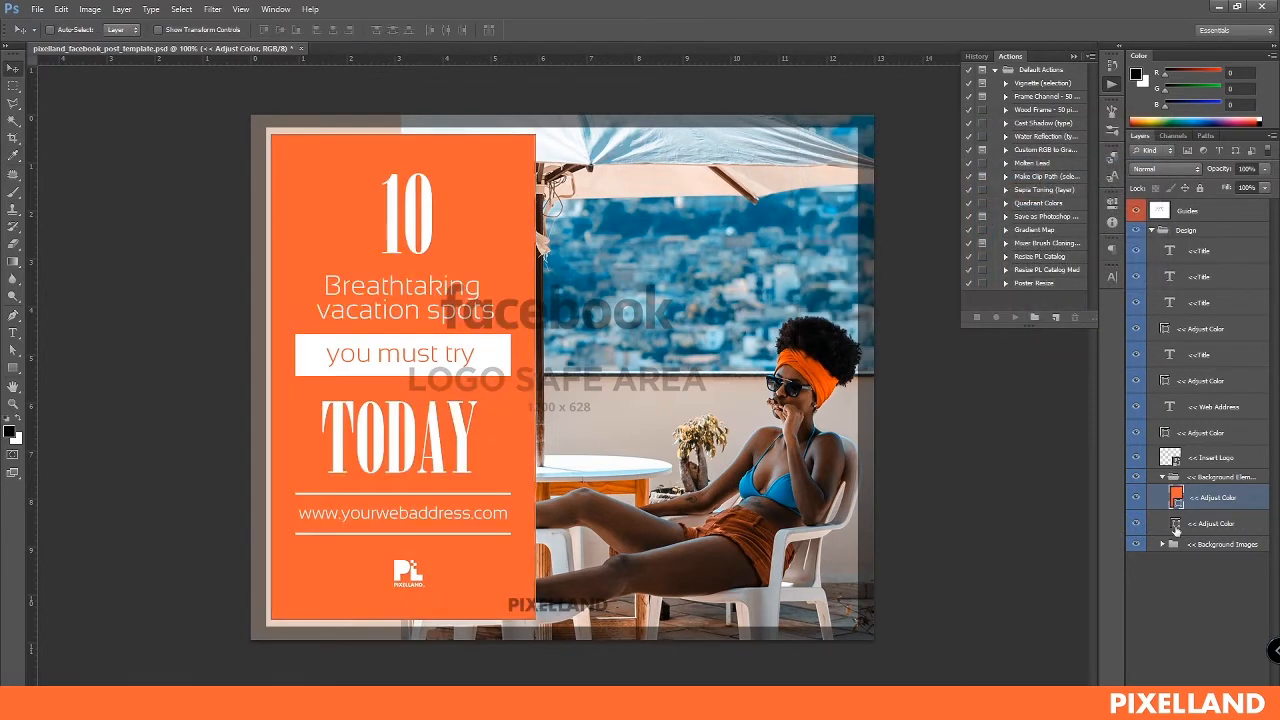
- Try black and dark orange (RGB 185, 81, 37) fills on the pale strip behind the panel, discard them and collapse Background Elements
{"action": "left_click", "coordinate": [1176, 524]}
{"action": "double_click", "coordinate": [1176, 524]}
{"action": "left_click_drag", "start_coordinate": [952, 255], "coordinate": [790, 335]}
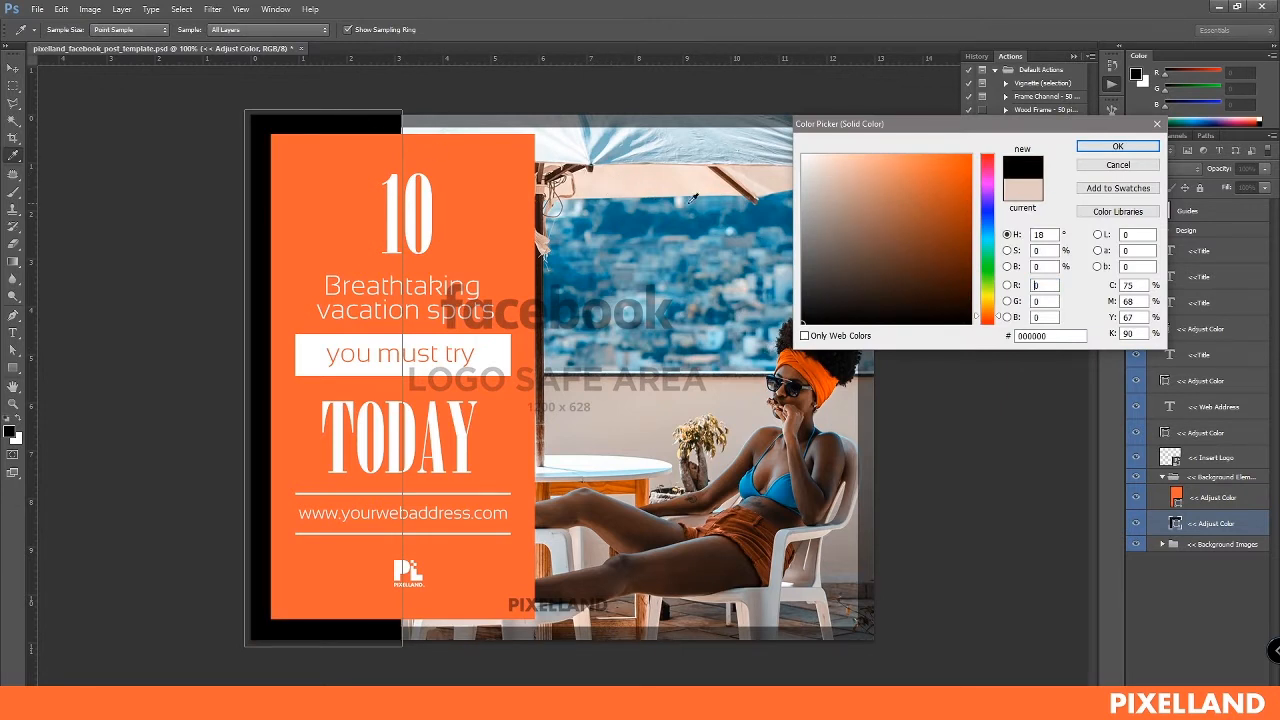
{"action": "mouse_move", "coordinate": [900, 200]}
{"action": "left_mouse_down"}
{"action": "mouse_move", "coordinate": [881, 214]}
{"action": "mouse_move", "coordinate": [926, 197]}
{"action": "mouse_move", "coordinate": [855, 193]}
{"action": "mouse_move", "coordinate": [866, 253]}
{"action": "mouse_move", "coordinate": [903, 260]}
{"action": "mouse_move", "coordinate": [934, 200]}
{"action": "left_mouse_up"}
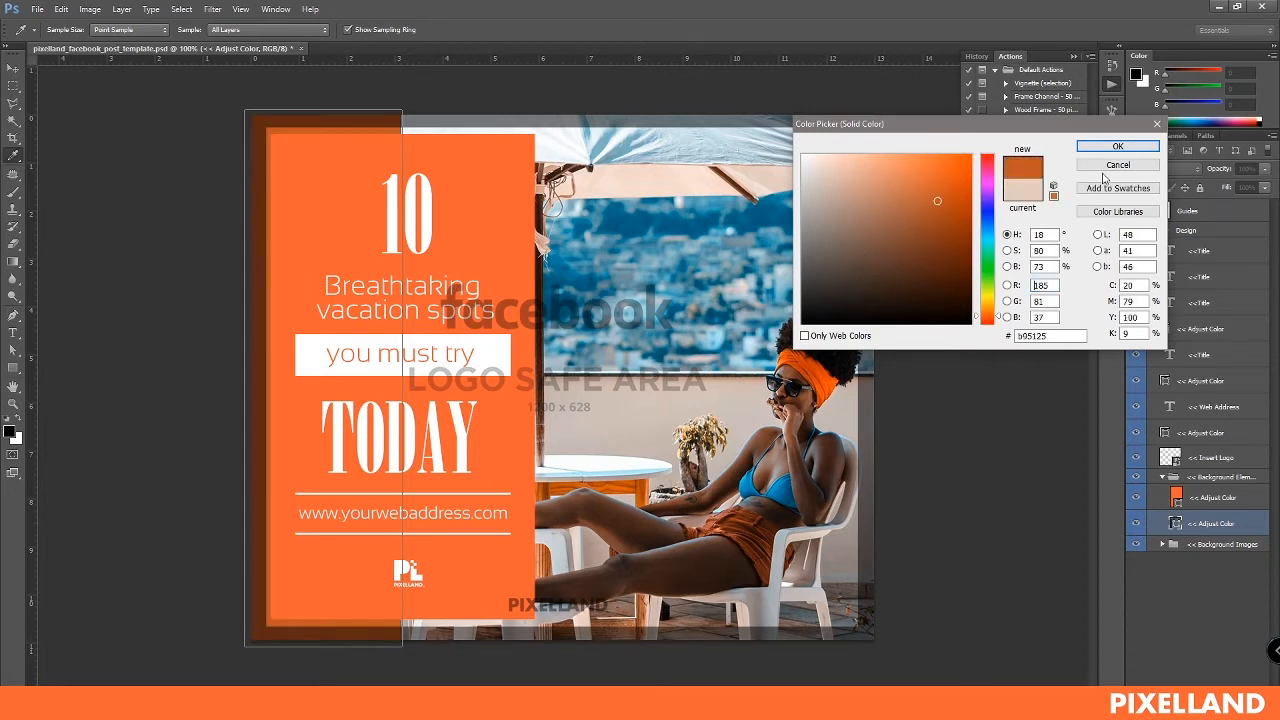
{"action": "left_click", "coordinate": [1107, 167]}
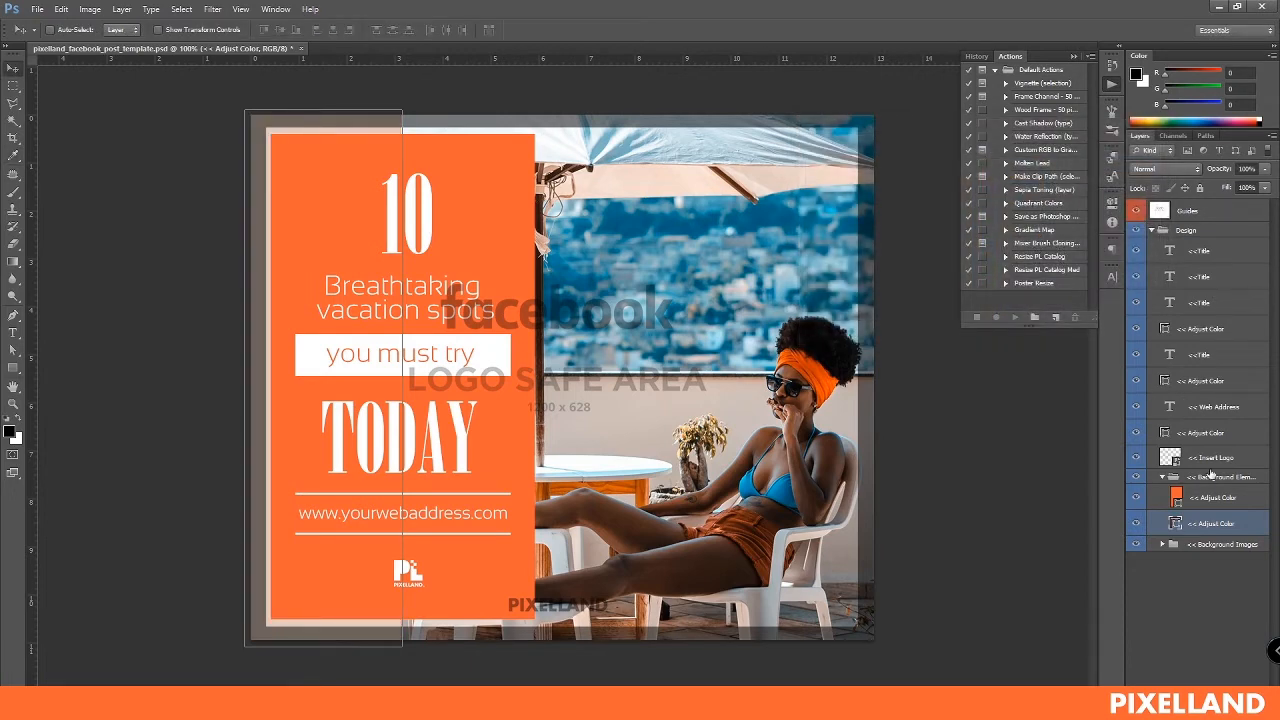
{"action": "left_click", "coordinate": [1162, 479]}
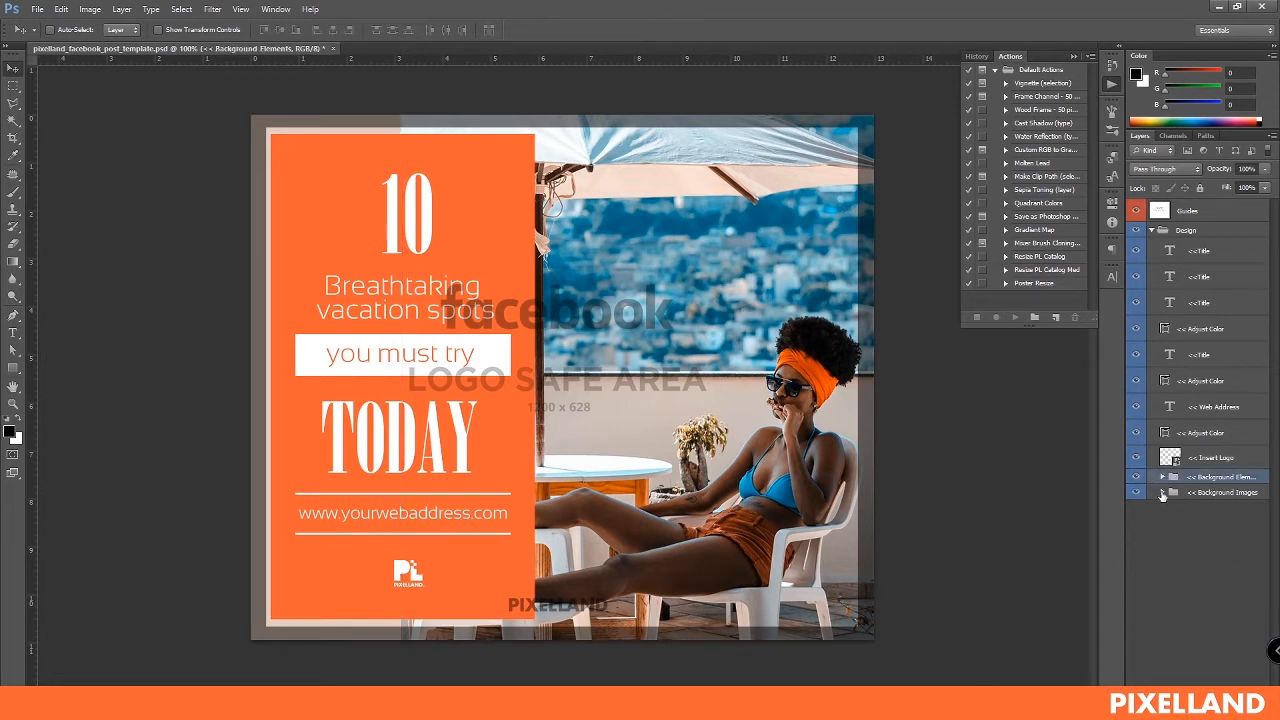
- Expand the Background Images group and preview its four stock photos one at a time
{"action": "left_click", "coordinate": [1162, 493]}
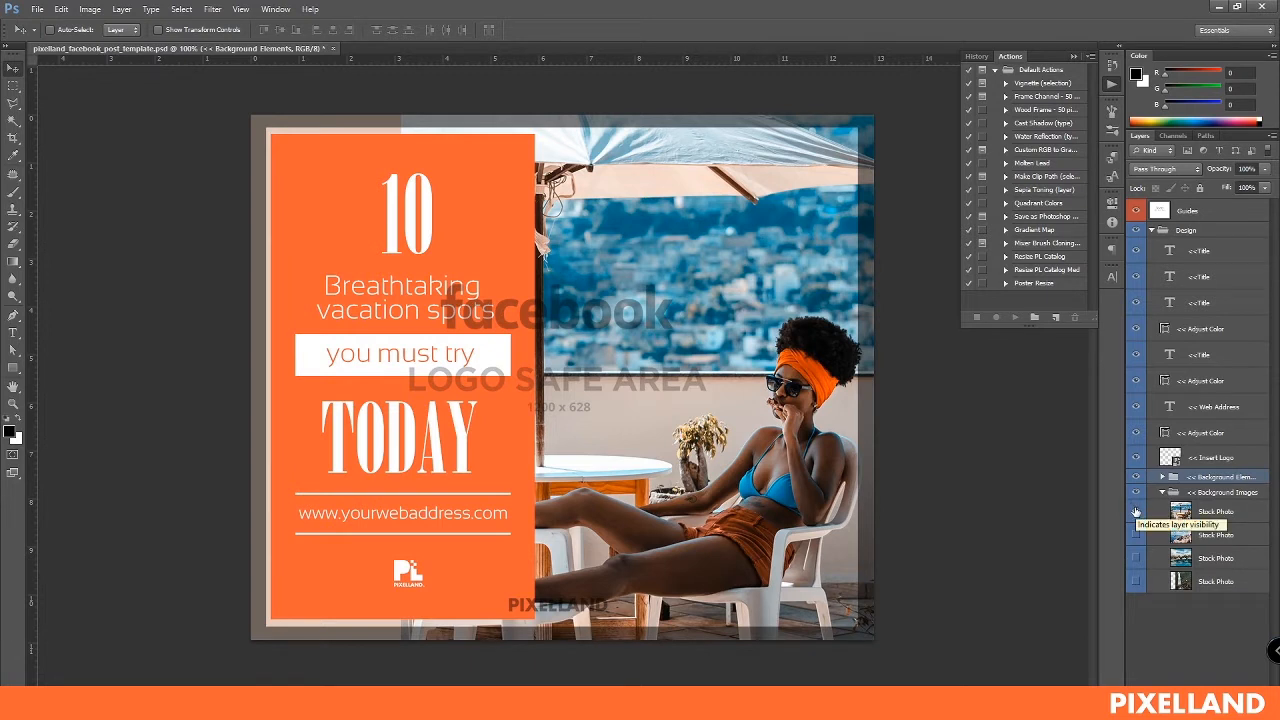
{"action": "left_click", "coordinate": [1135, 511]}
{"action": "left_click", "coordinate": [1134, 535]}
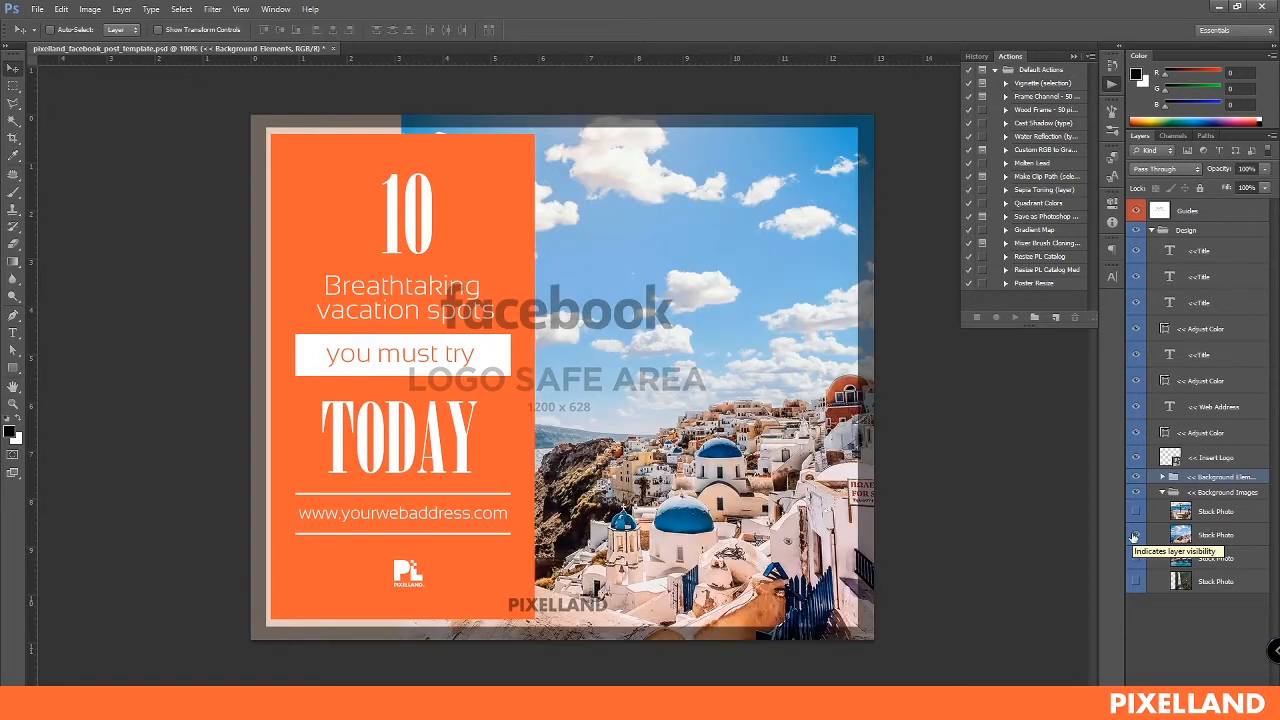
{"action": "left_click", "coordinate": [1134, 536]}
{"action": "left_click", "coordinate": [1134, 536]}
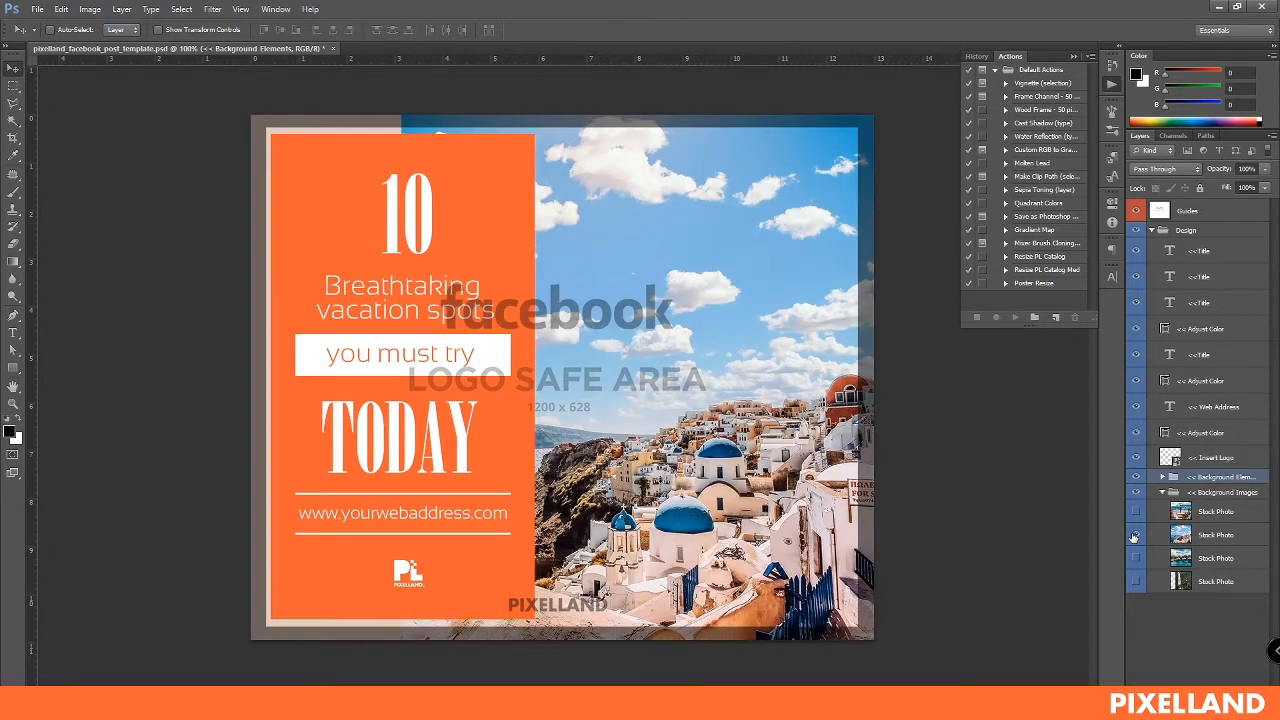
{"action": "left_click", "coordinate": [1134, 536]}
{"action": "left_click", "coordinate": [1134, 536]}
{"action": "left_click", "coordinate": [1134, 535]}
{"action": "left_click", "coordinate": [1137, 558]}
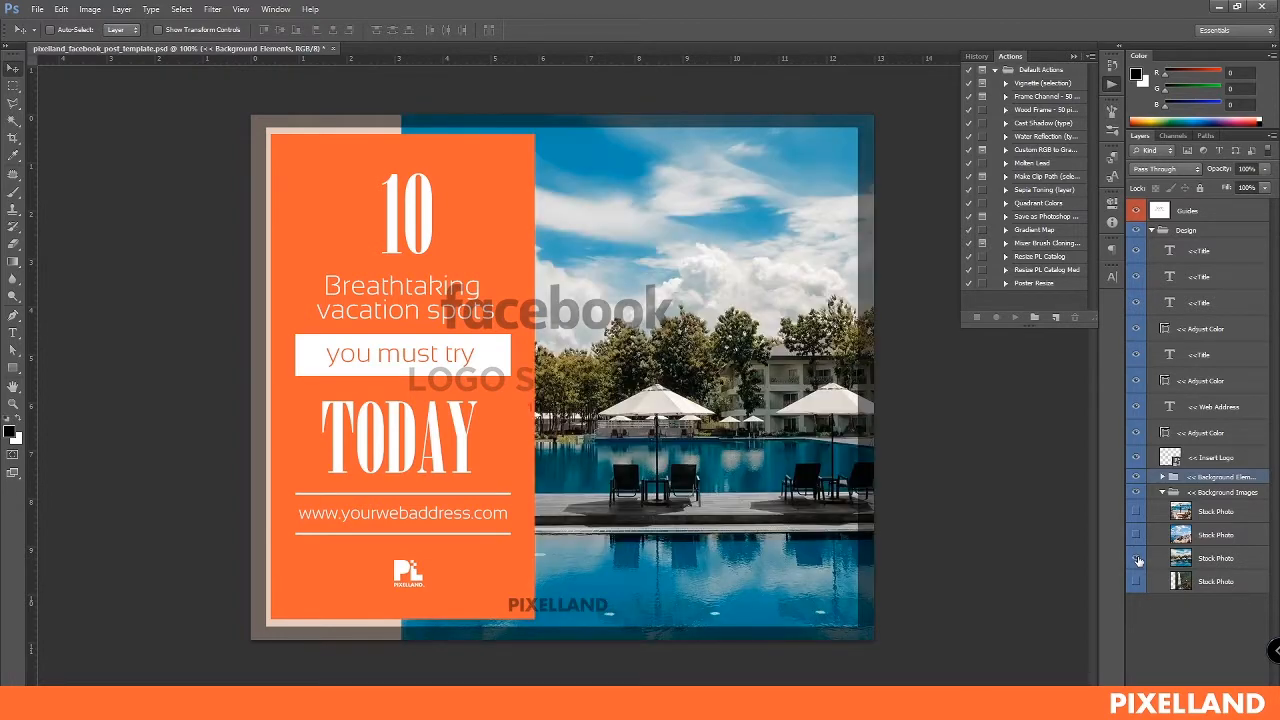
{"action": "left_click", "coordinate": [1136, 558]}
{"action": "left_click", "coordinate": [1136, 581]}
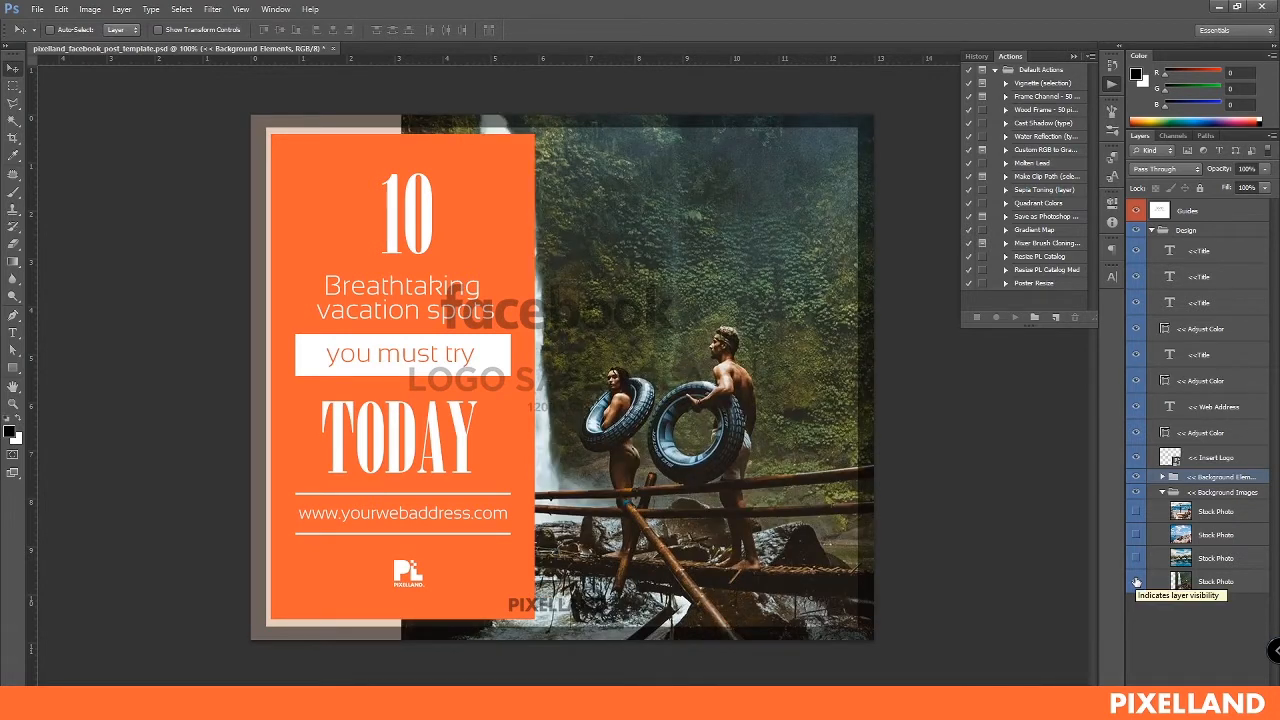
{"action": "left_click", "coordinate": [1136, 582]}
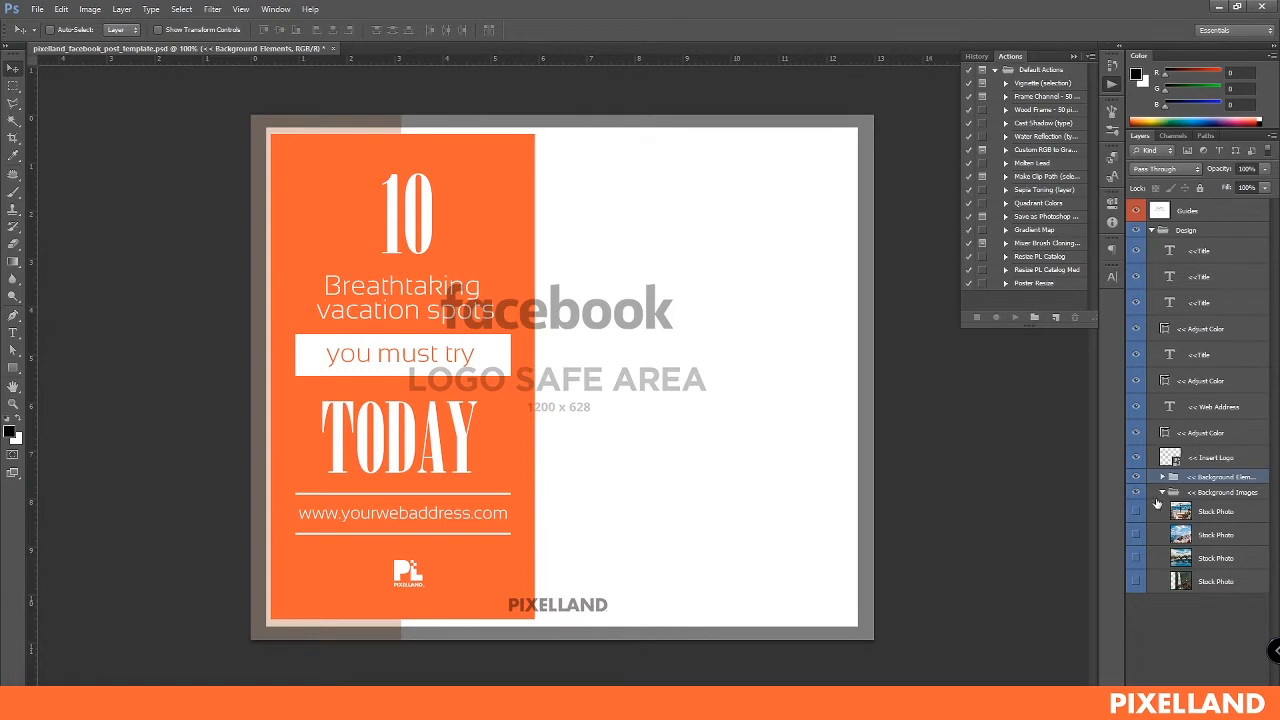
- Select the uppermost stock photo layer in the Background Images group, preview it again and hide it
{"action": "left_click", "coordinate": [1213, 511]}
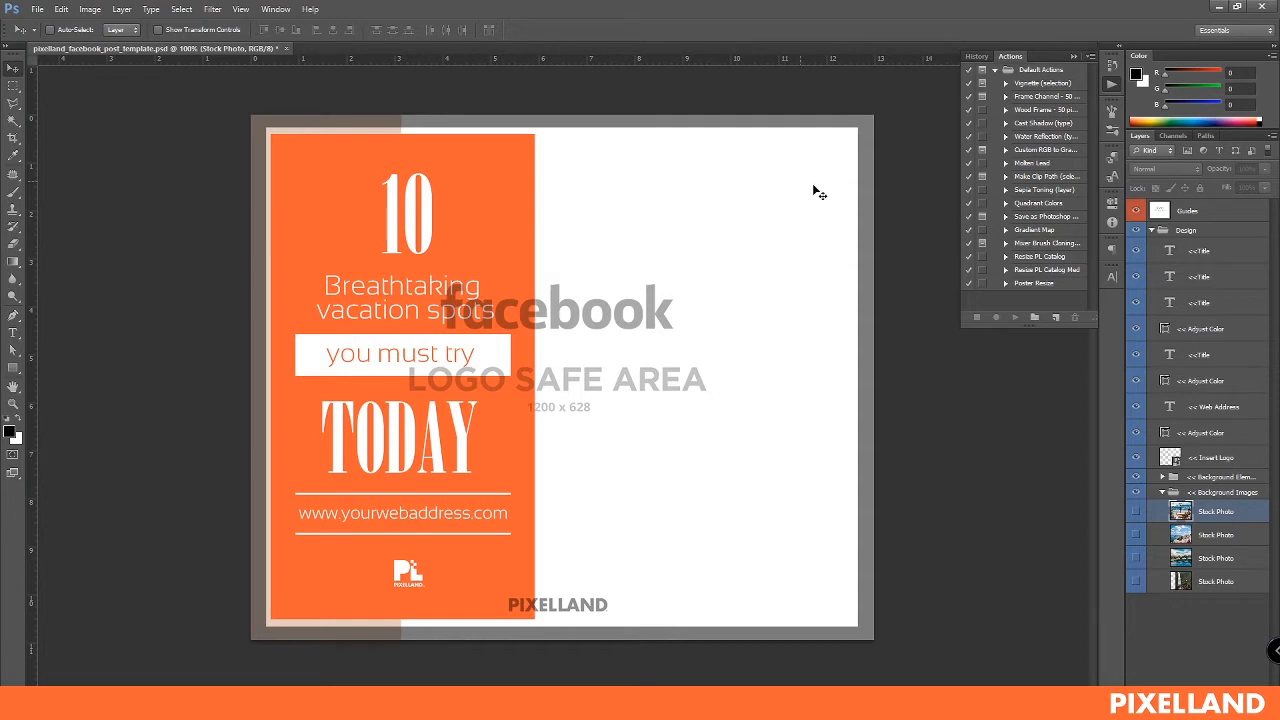
{"action": "left_click", "coordinate": [1136, 512]}
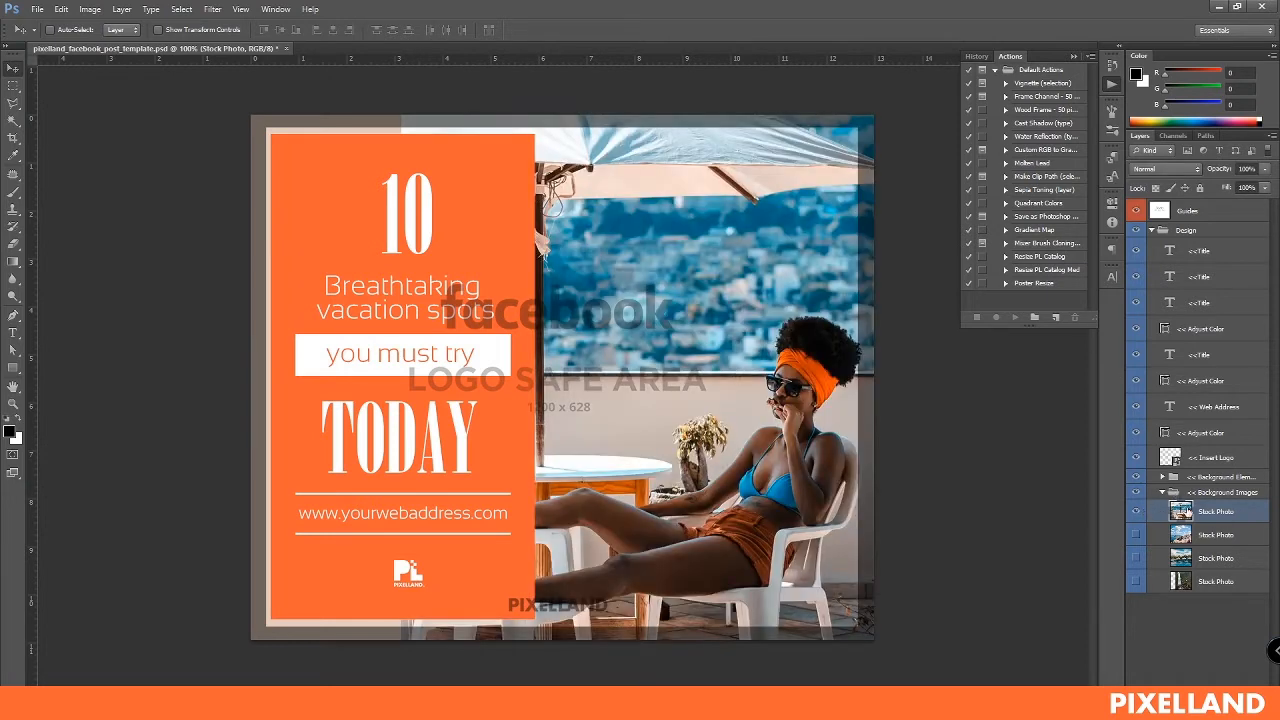
{"action": "left_click", "coordinate": [1222, 494]}
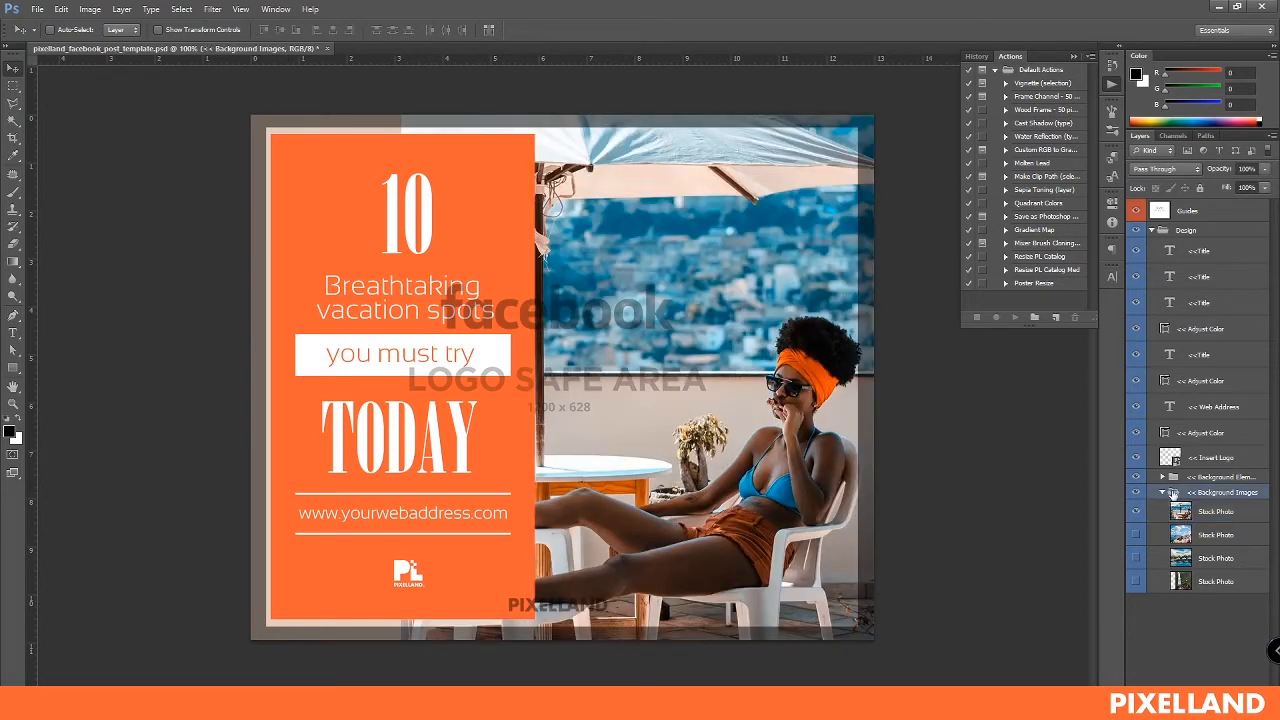
{"action": "left_click", "coordinate": [1204, 514]}
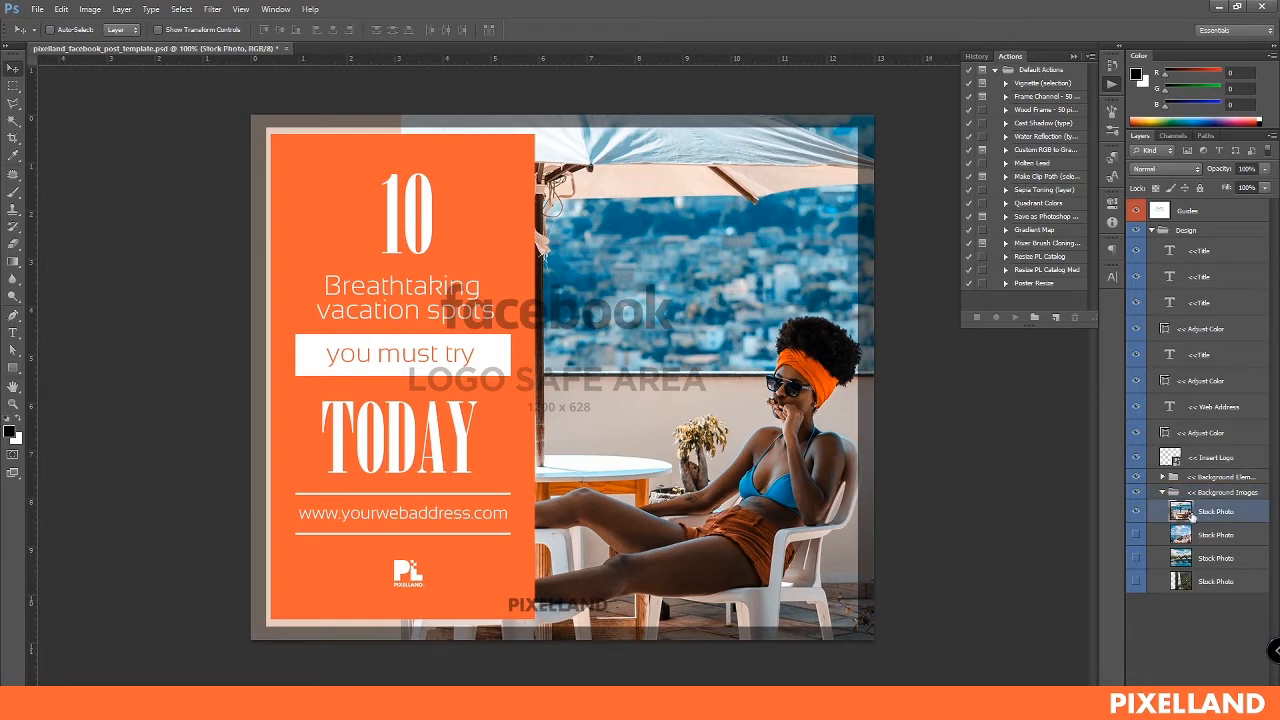
{"action": "left_click", "coordinate": [1136, 512]}
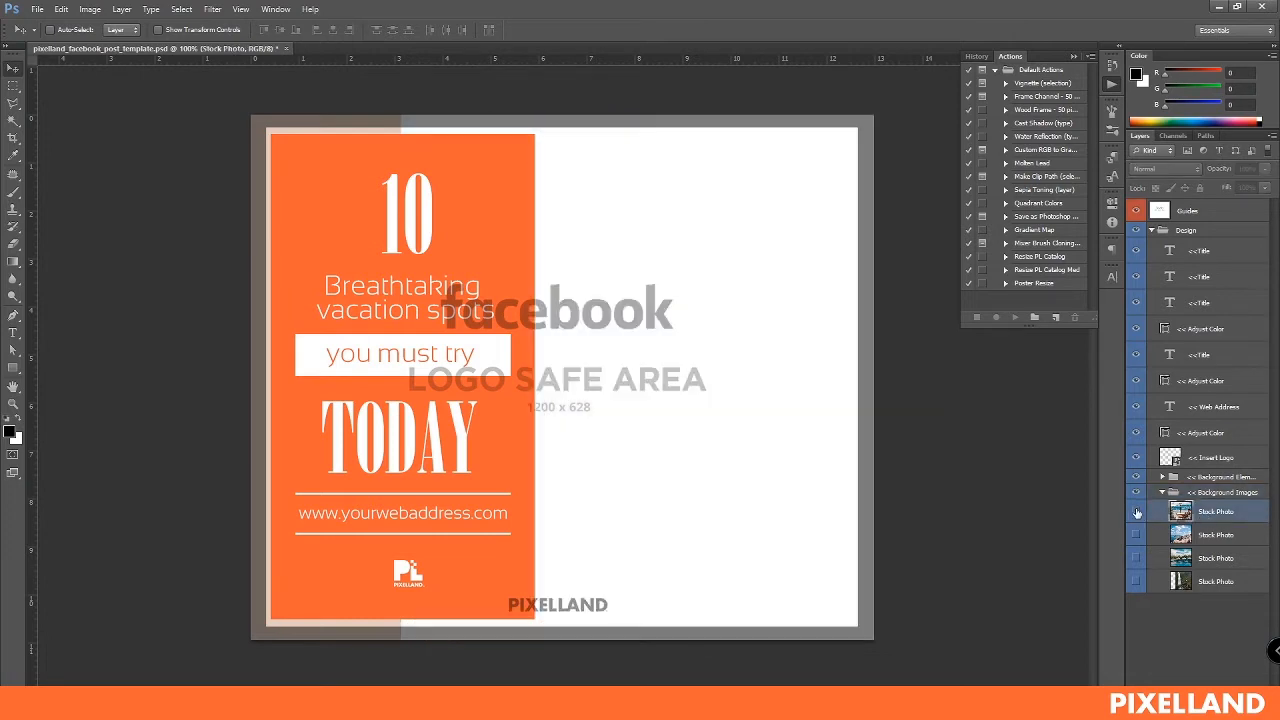
- Place the DSC00356 image from Stereotype's Captures > Band Photos folder above the stock photos in the Background Images group
{"action": "left_click", "coordinate": [37, 9]}
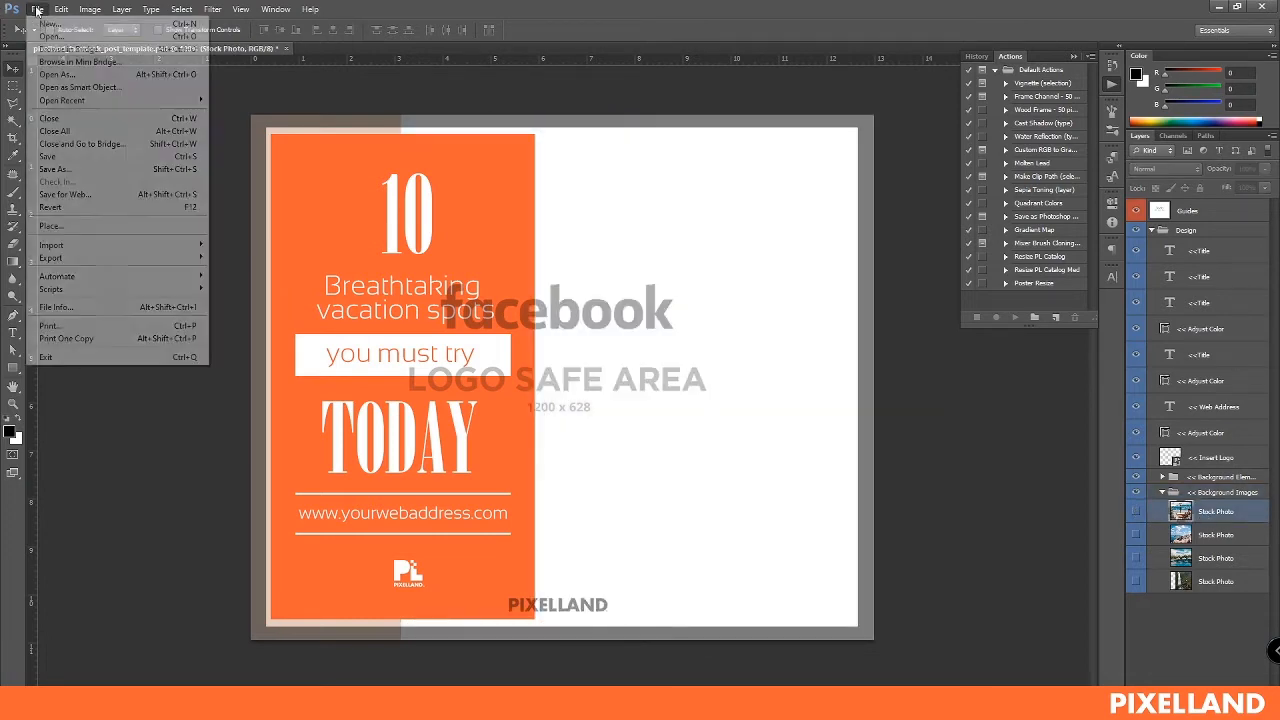
{"action": "left_click", "coordinate": [80, 230]}
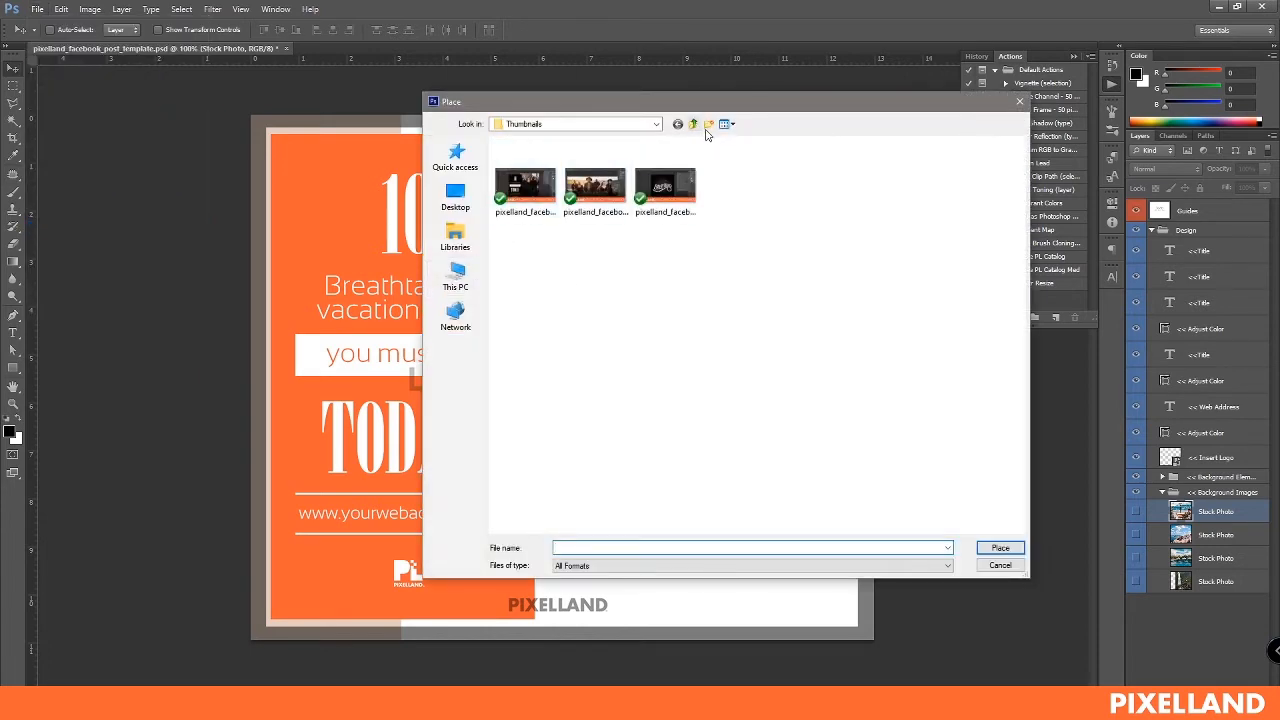
{"action": "left_click", "coordinate": [693, 125]}
{"action": "left_click", "coordinate": [693, 125]}
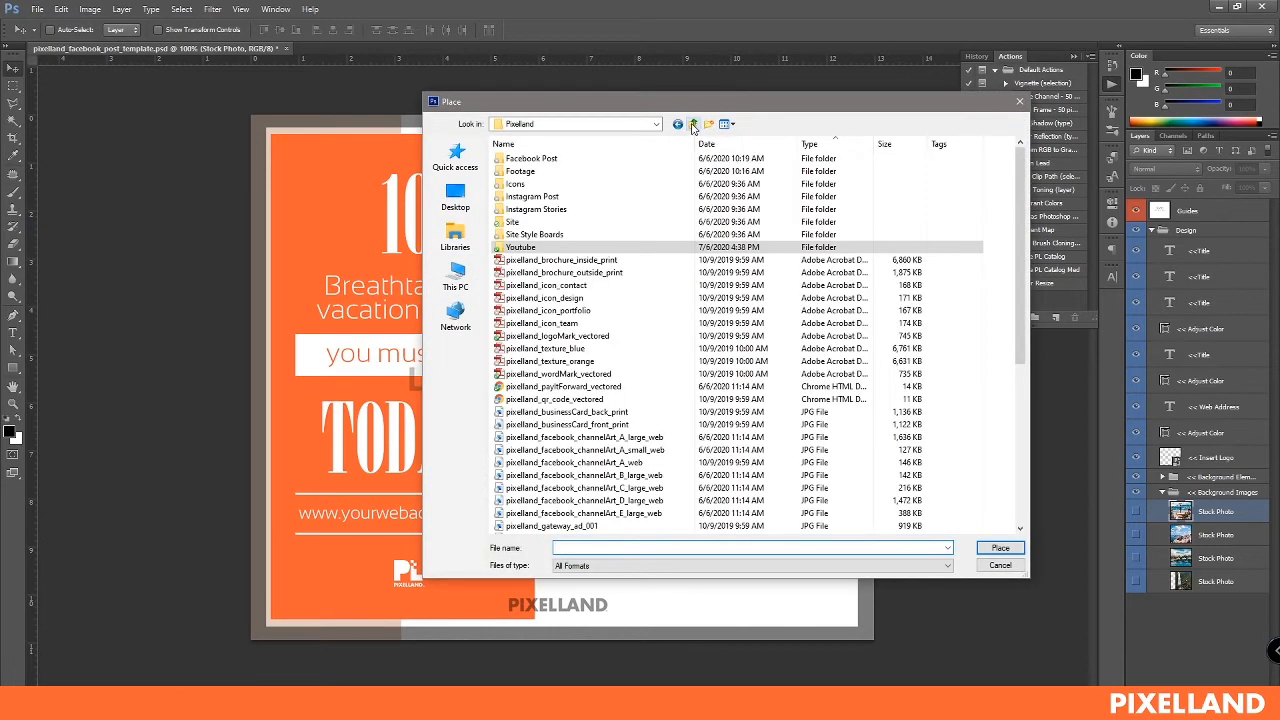
{"action": "left_click", "coordinate": [693, 125]}
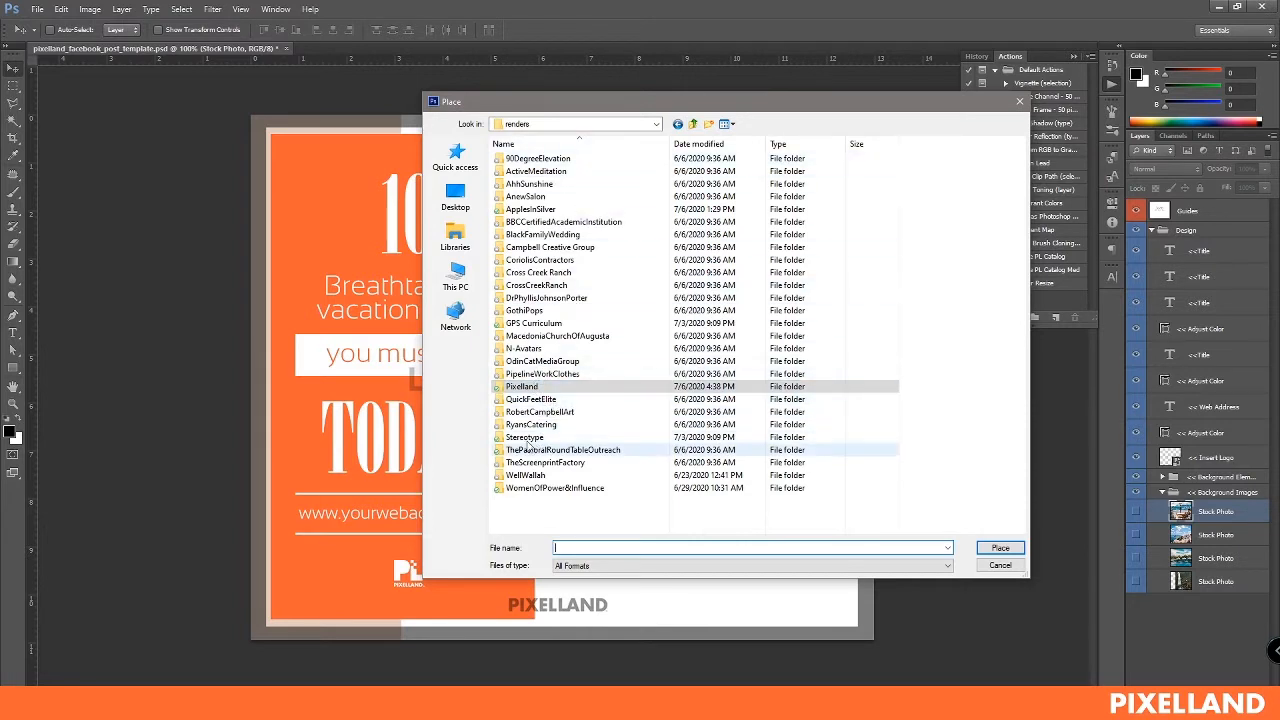
{"action": "double_click", "coordinate": [524, 438]}
{"action": "double_click", "coordinate": [520, 162]}
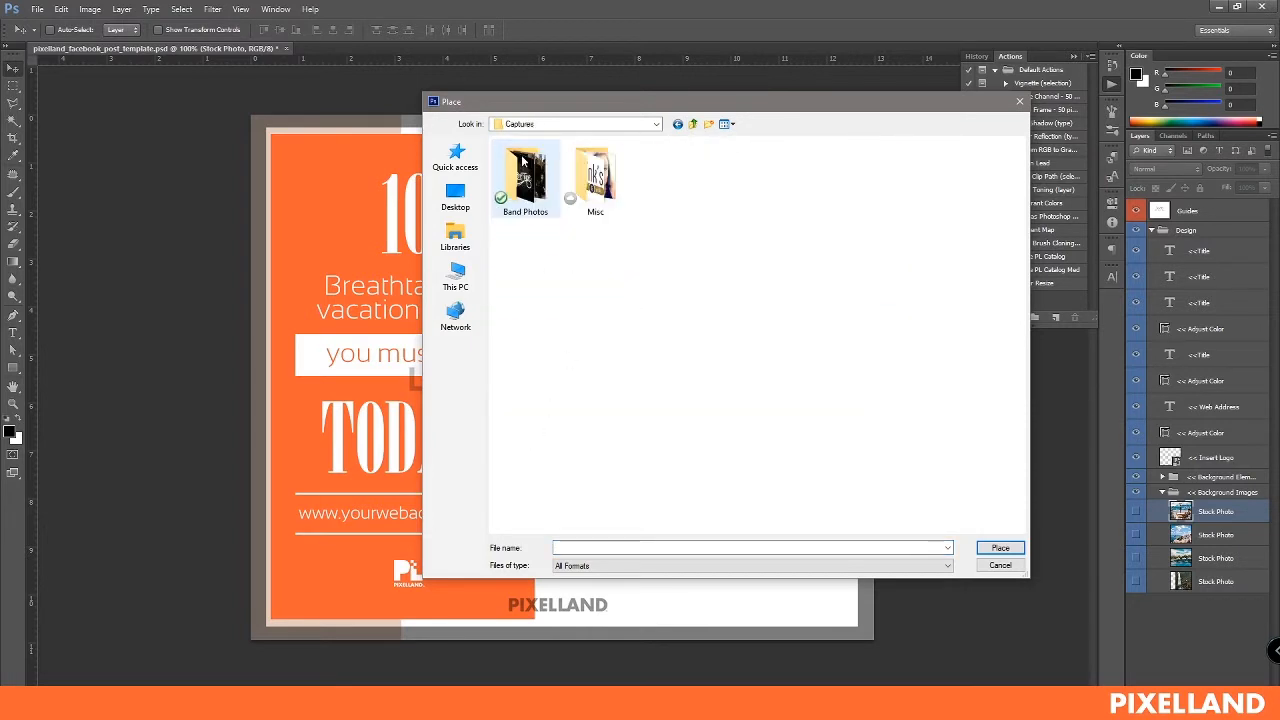
{"action": "double_click", "coordinate": [528, 178]}
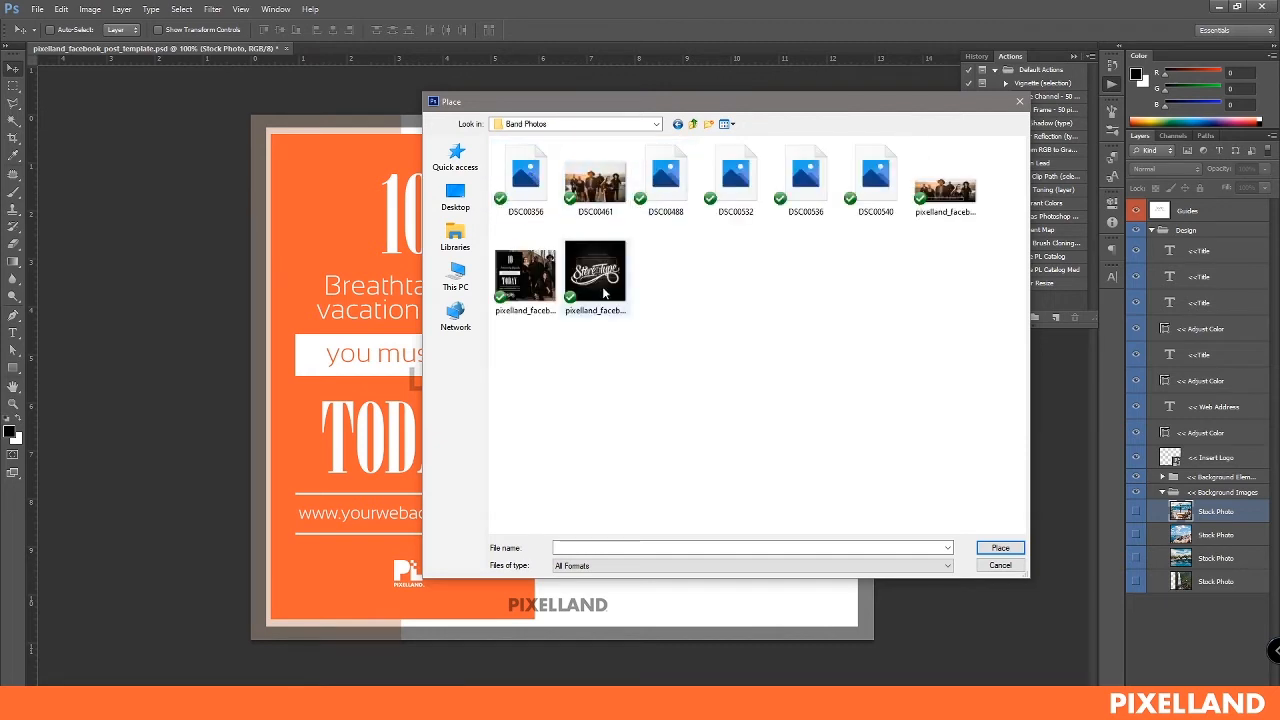
{"action": "left_click", "coordinate": [532, 186]}
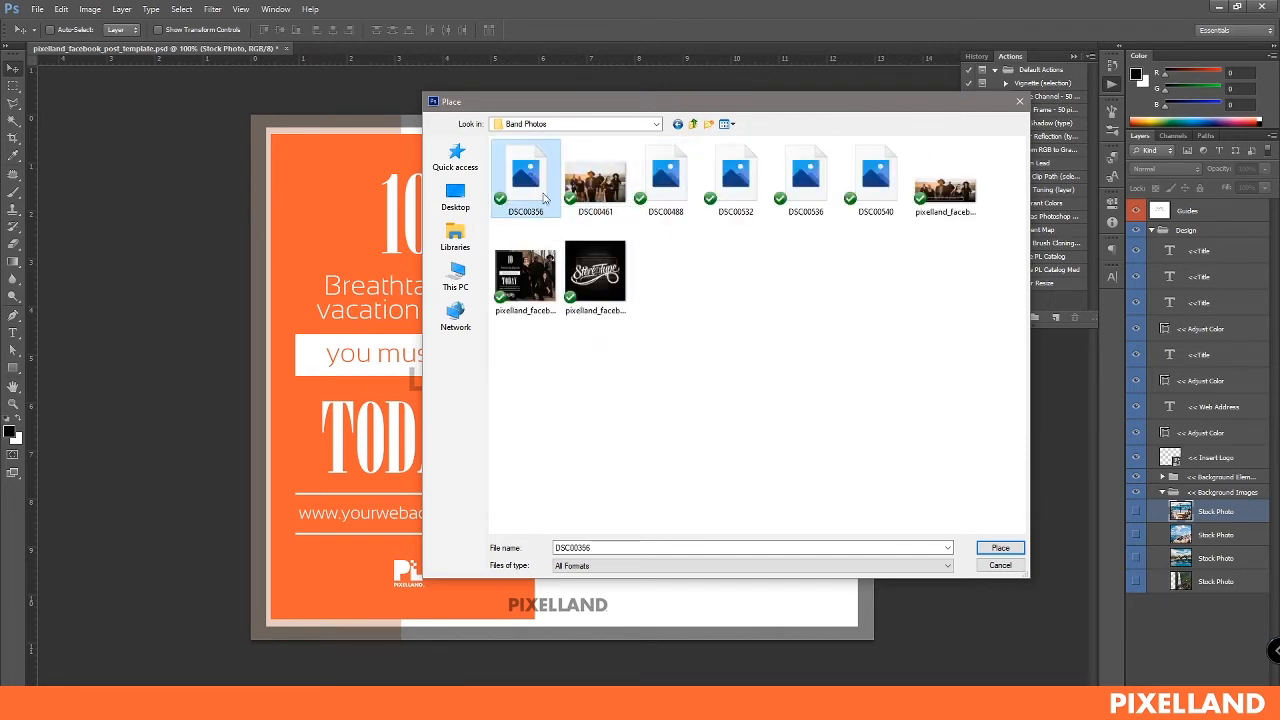
{"action": "left_click", "coordinate": [990, 548]}
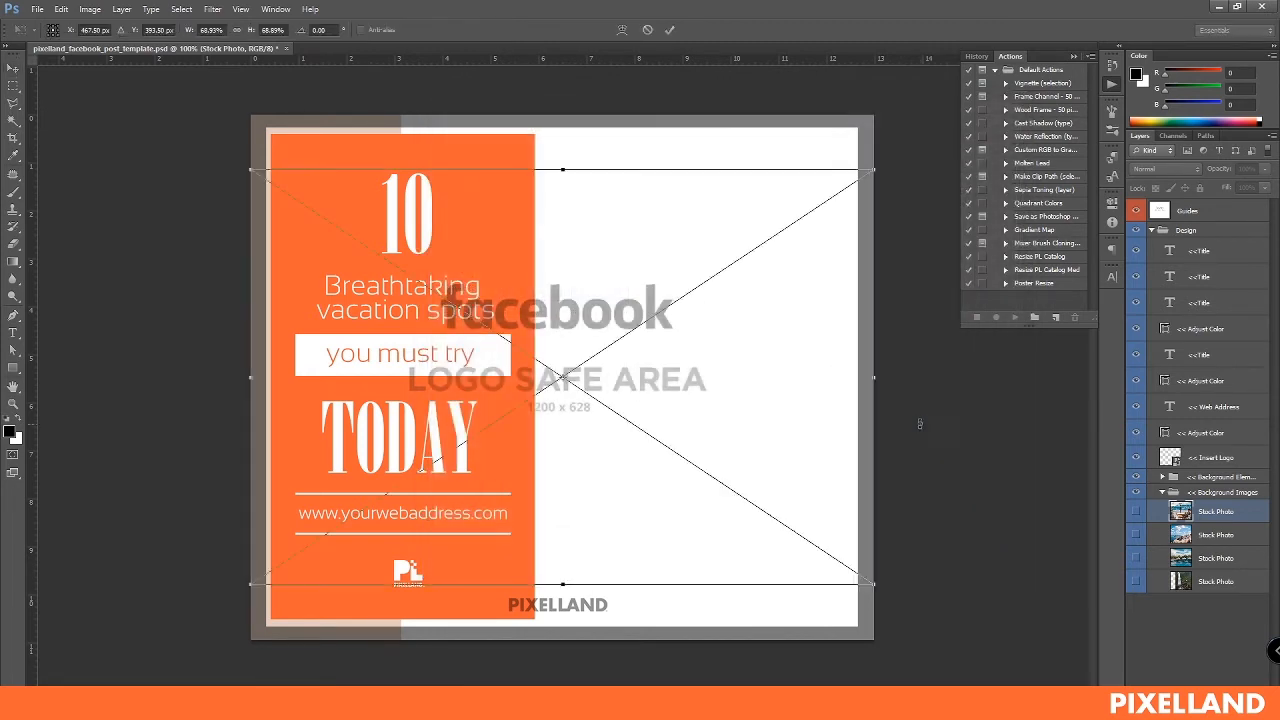
- Scale the placed band photo proportionally to about 88.46% to cover the canvas and shift it horizontally to about X 765 px
{"action": "left_click_drag", "start_coordinate": [872, 588], "coordinate": [961, 642]}
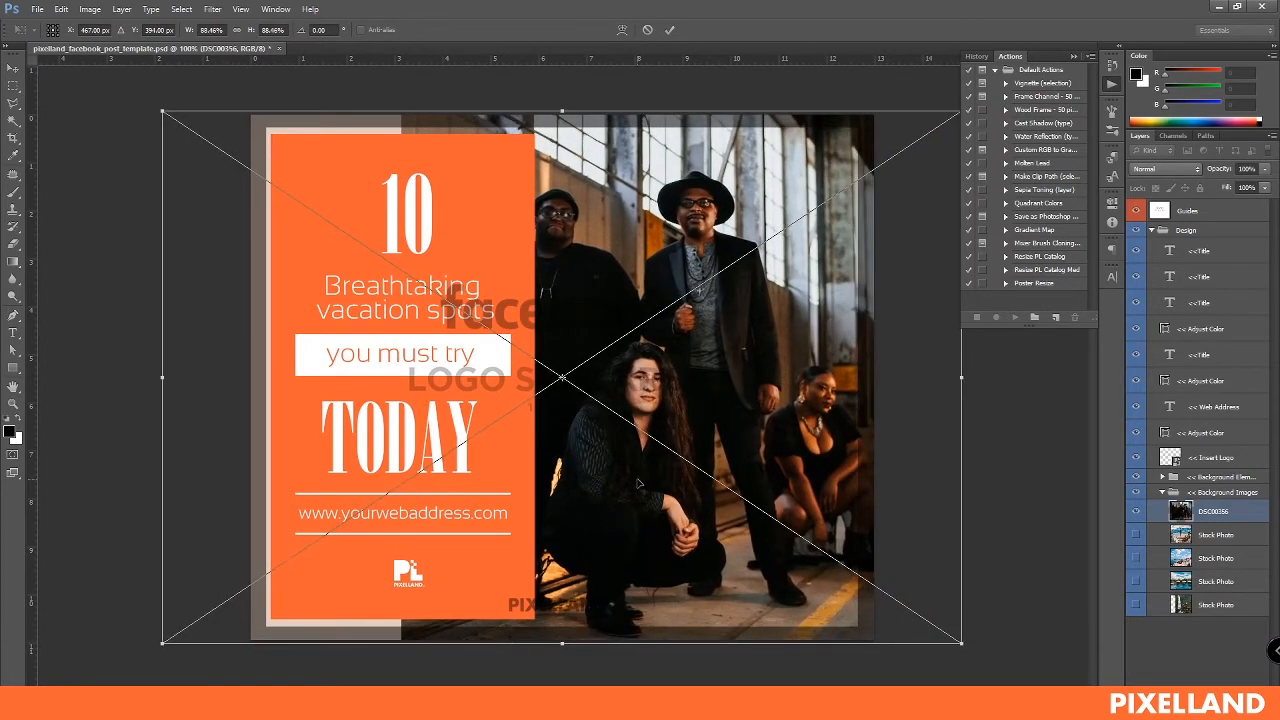
{"action": "left_click_drag", "start_coordinate": [641, 490], "coordinate": [838, 493]}
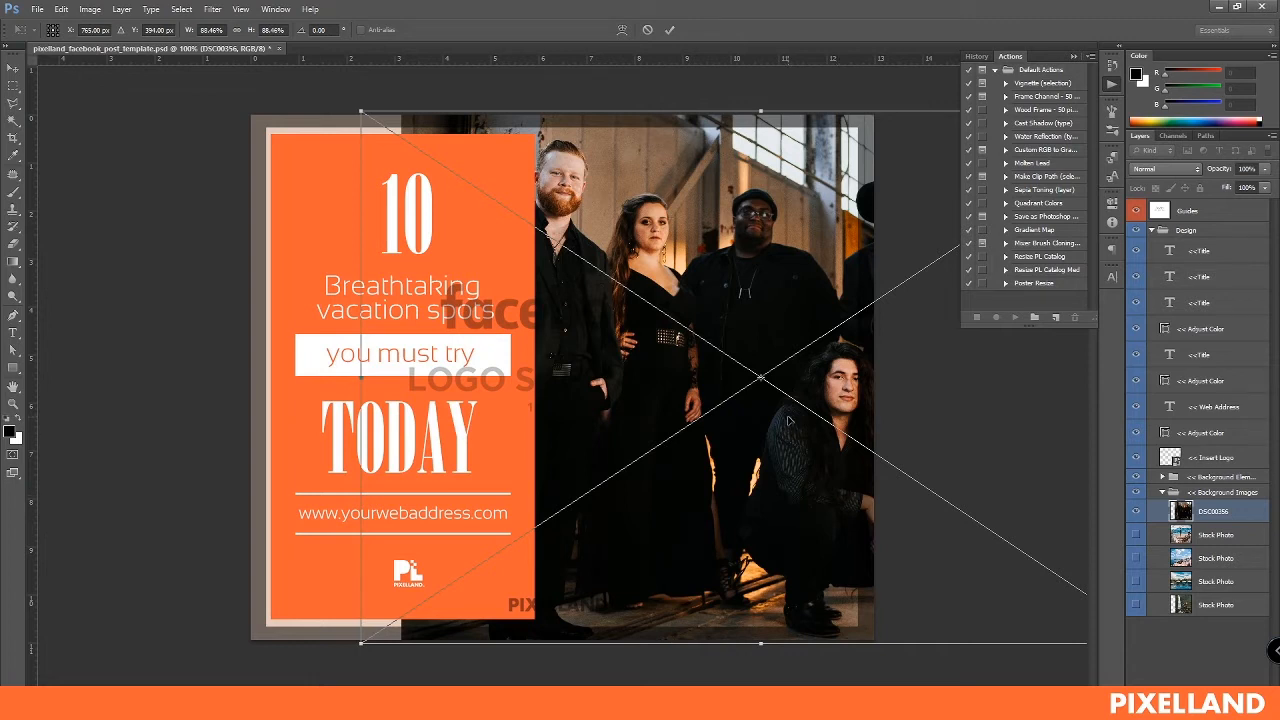
{"action": "key", "text": "Return"}
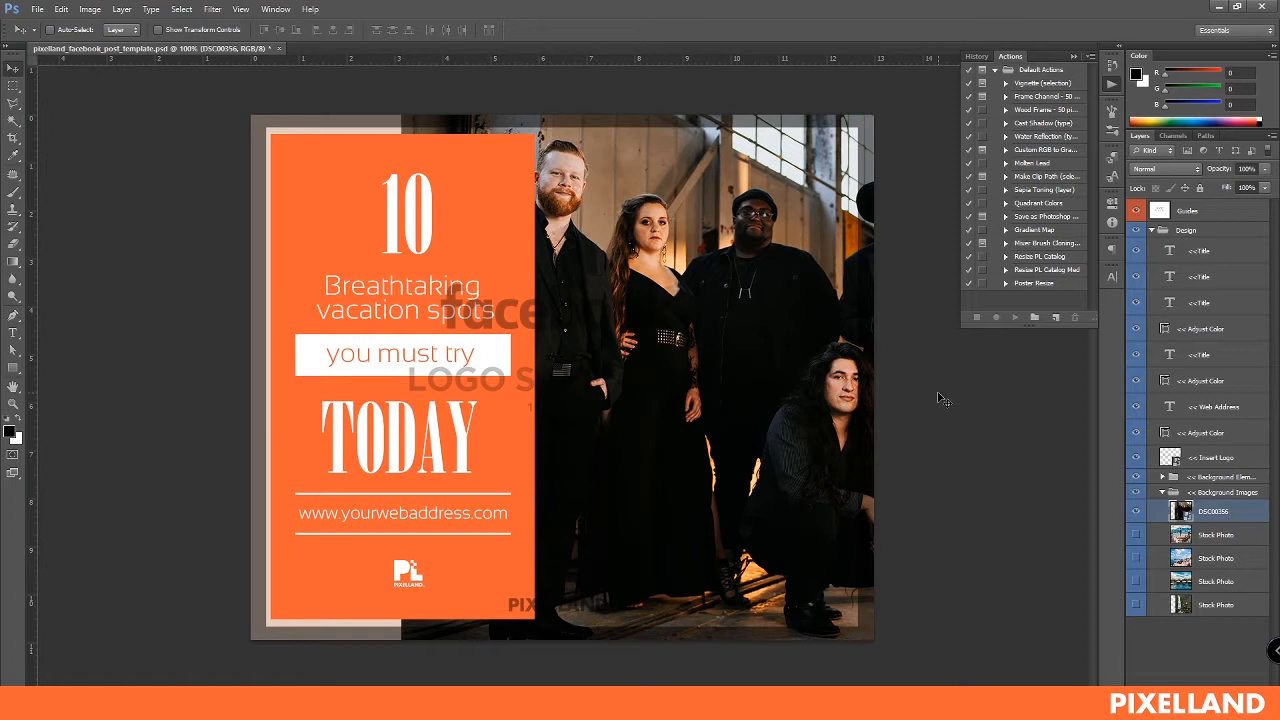
- Collapse Background Images, expand Background Elements and recolour the orange panel with a dark brown (4d392b) sampled from the band photo
{"action": "left_click", "coordinate": [1162, 493]}
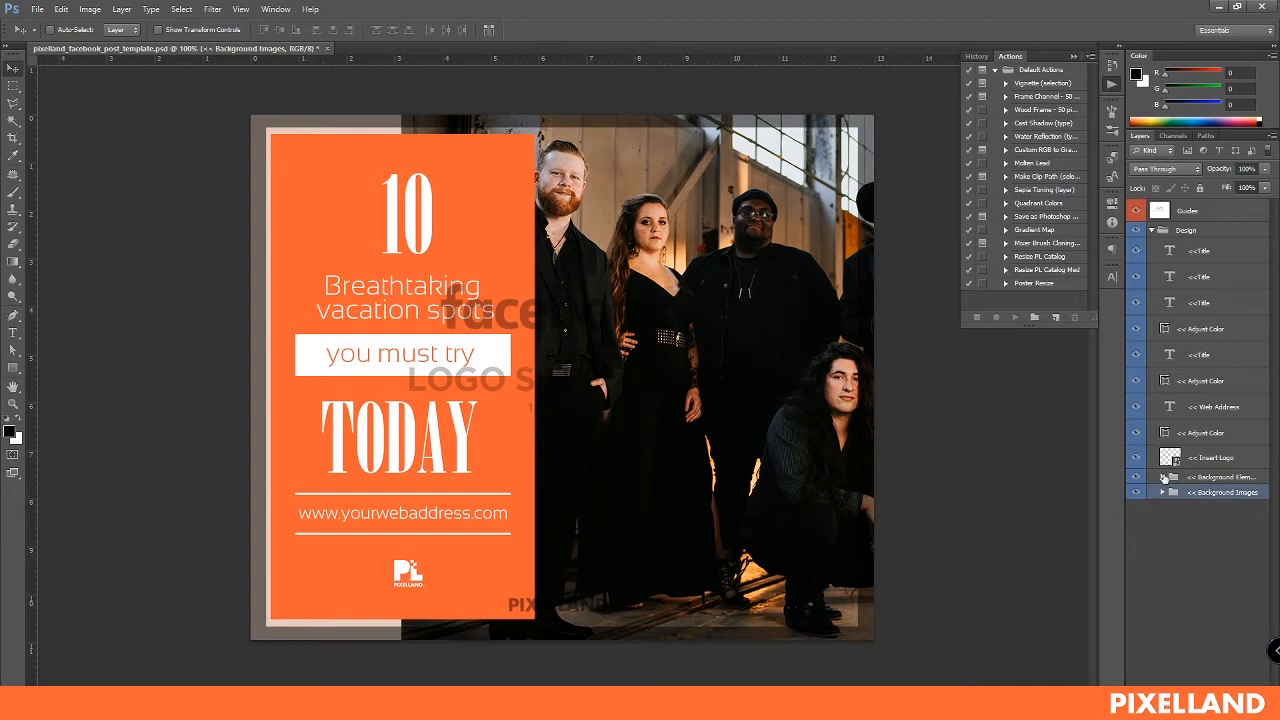
{"action": "left_click", "coordinate": [1163, 477]}
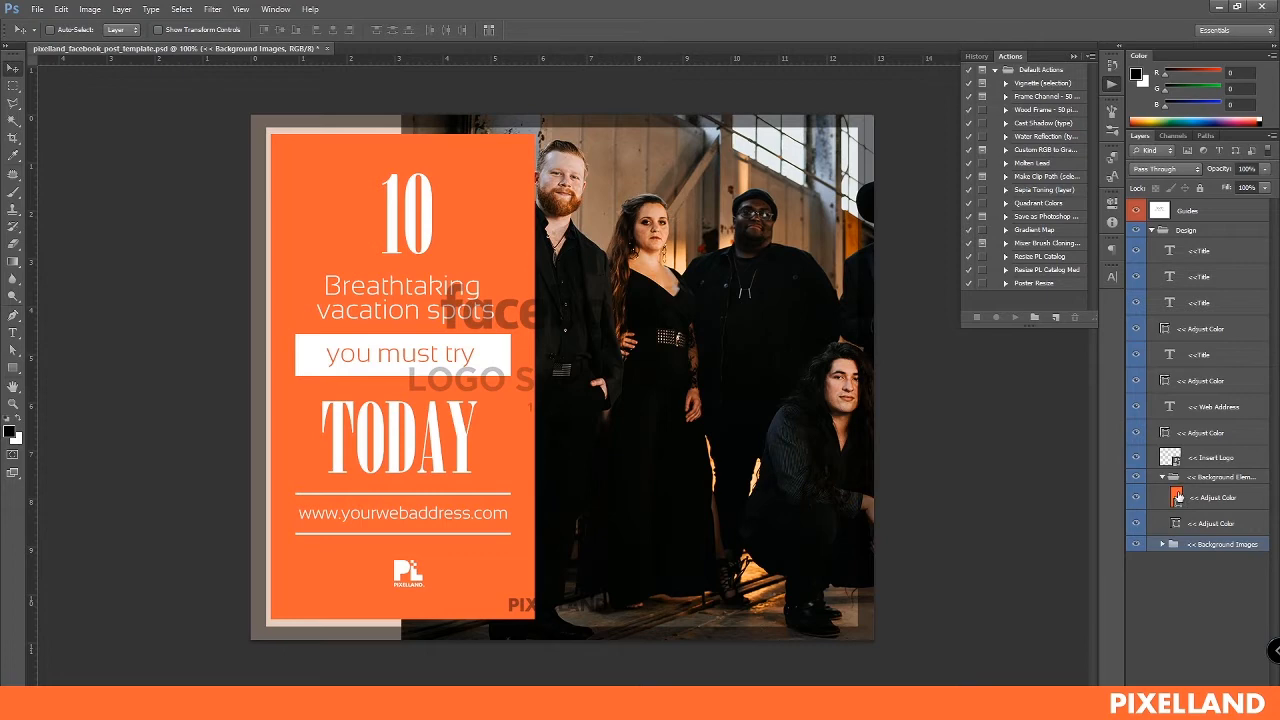
{"action": "double_click", "coordinate": [1177, 497]}
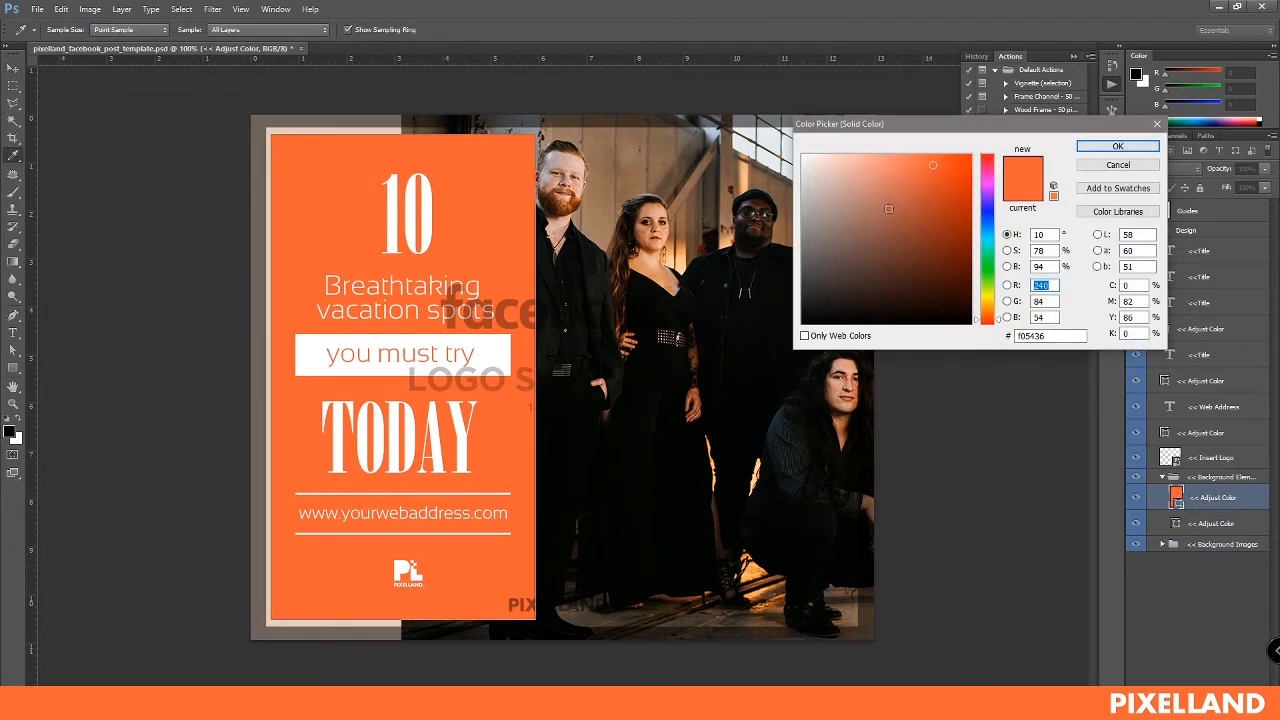
{"action": "left_click_drag", "start_coordinate": [917, 134], "coordinate": [1010, 84]}
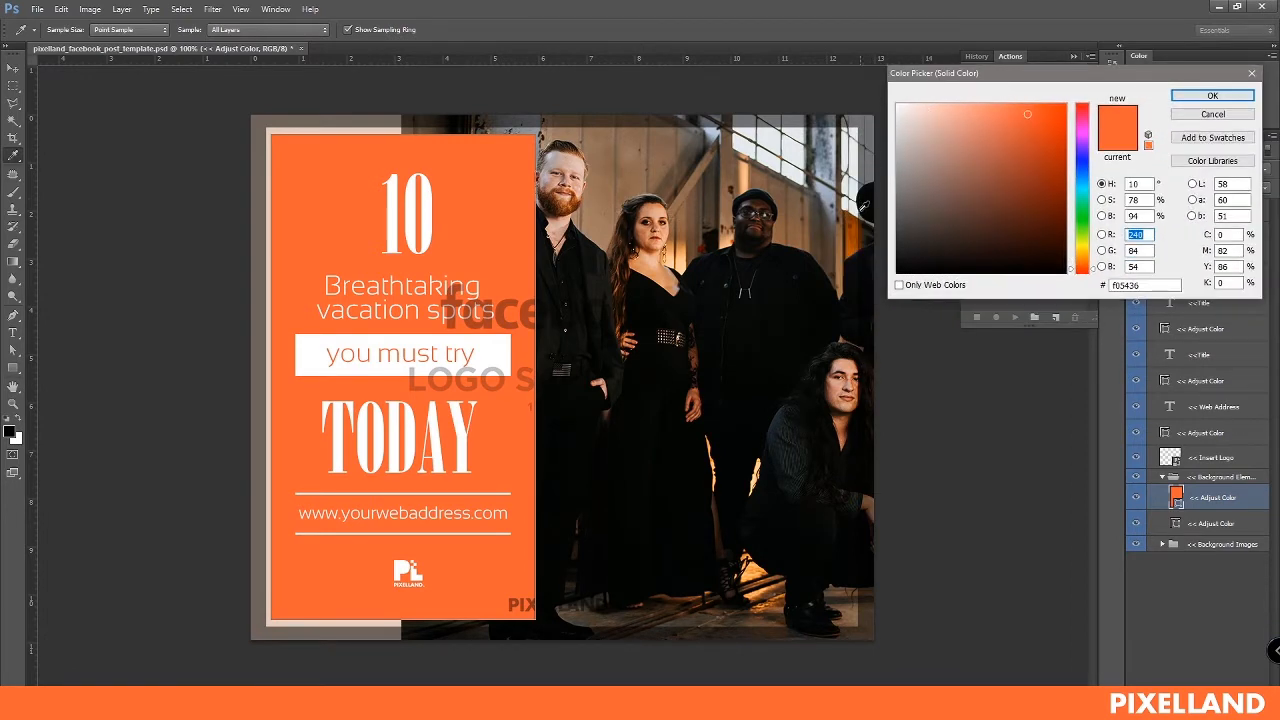
{"action": "left_click", "coordinate": [701, 238]}
{"action": "left_click", "coordinate": [673, 282]}
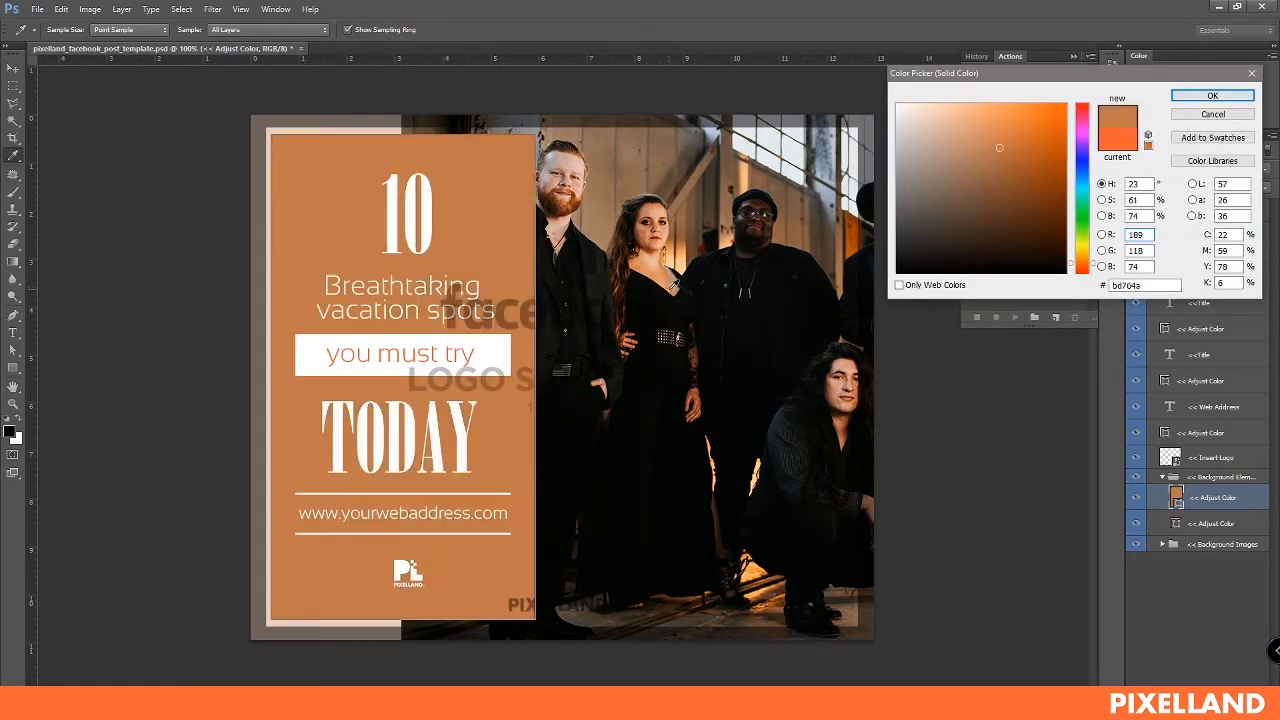
{"action": "left_click", "coordinate": [696, 256]}
{"action": "left_click", "coordinate": [698, 244]}
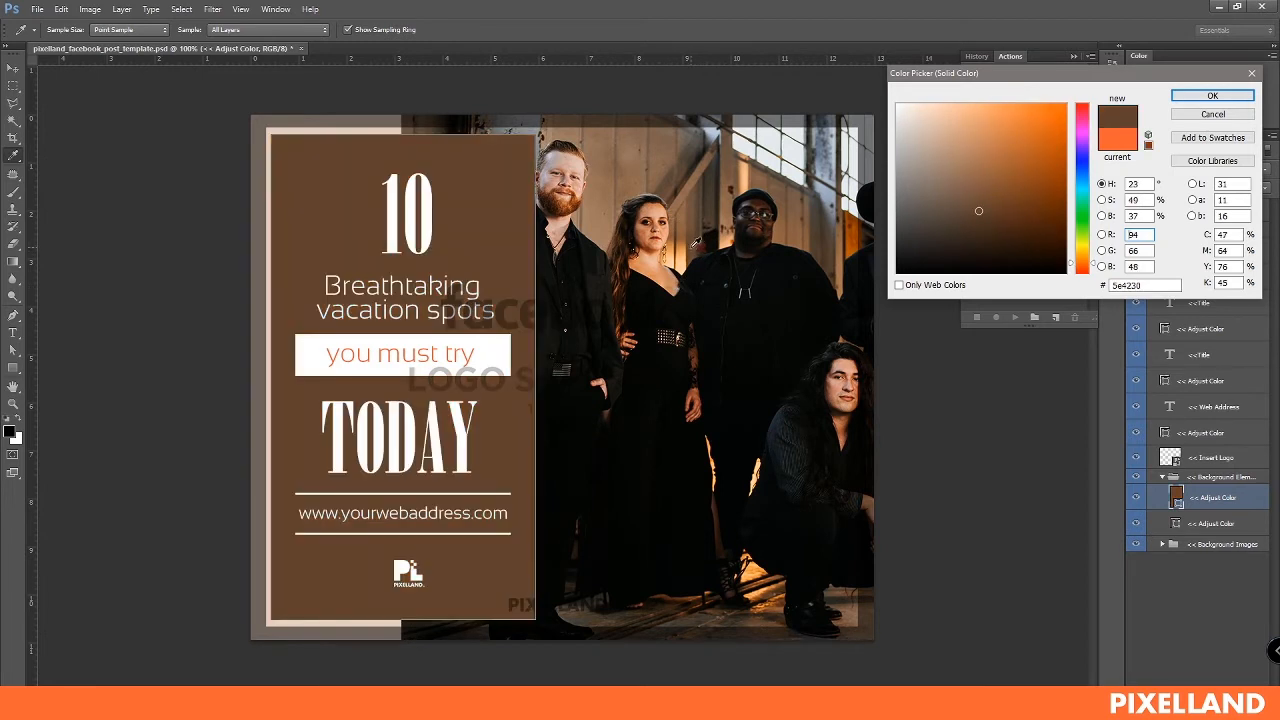
{"action": "left_click", "coordinate": [696, 245]}
{"action": "left_click", "coordinate": [692, 251]}
{"action": "left_click", "coordinate": [696, 246]}
{"action": "left_click", "coordinate": [698, 247]}
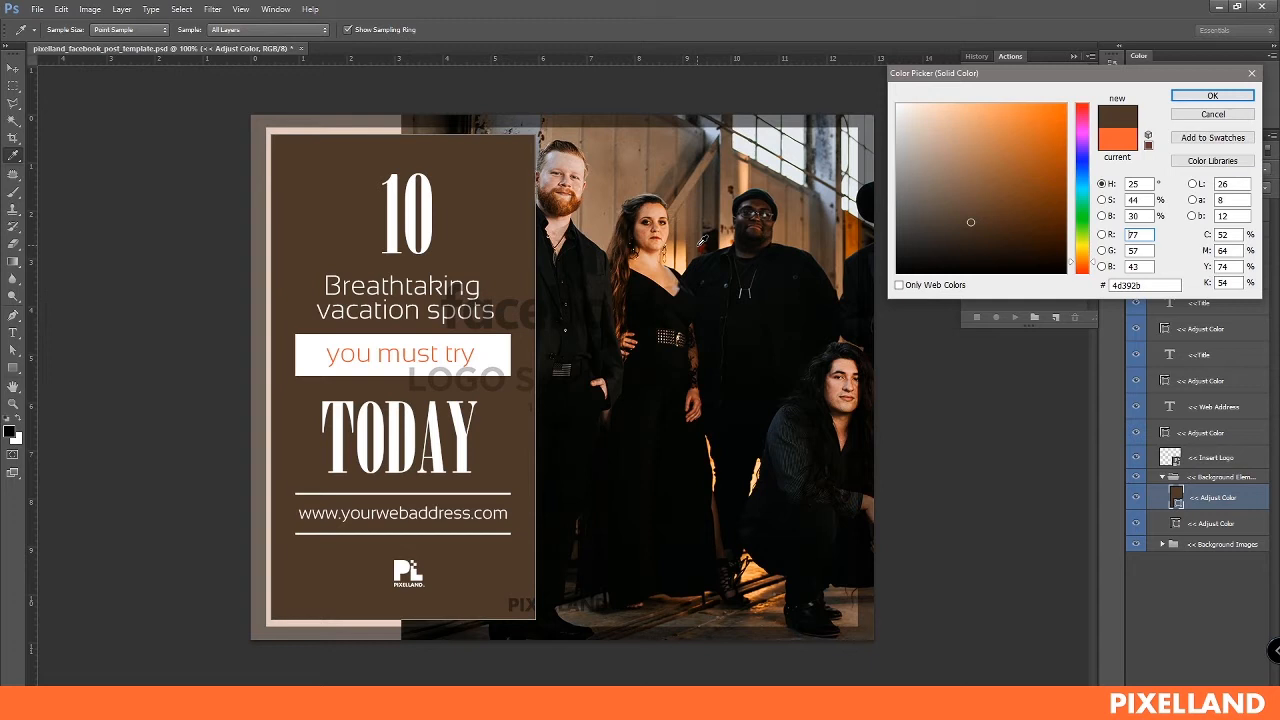
{"action": "left_click", "coordinate": [1213, 96]}
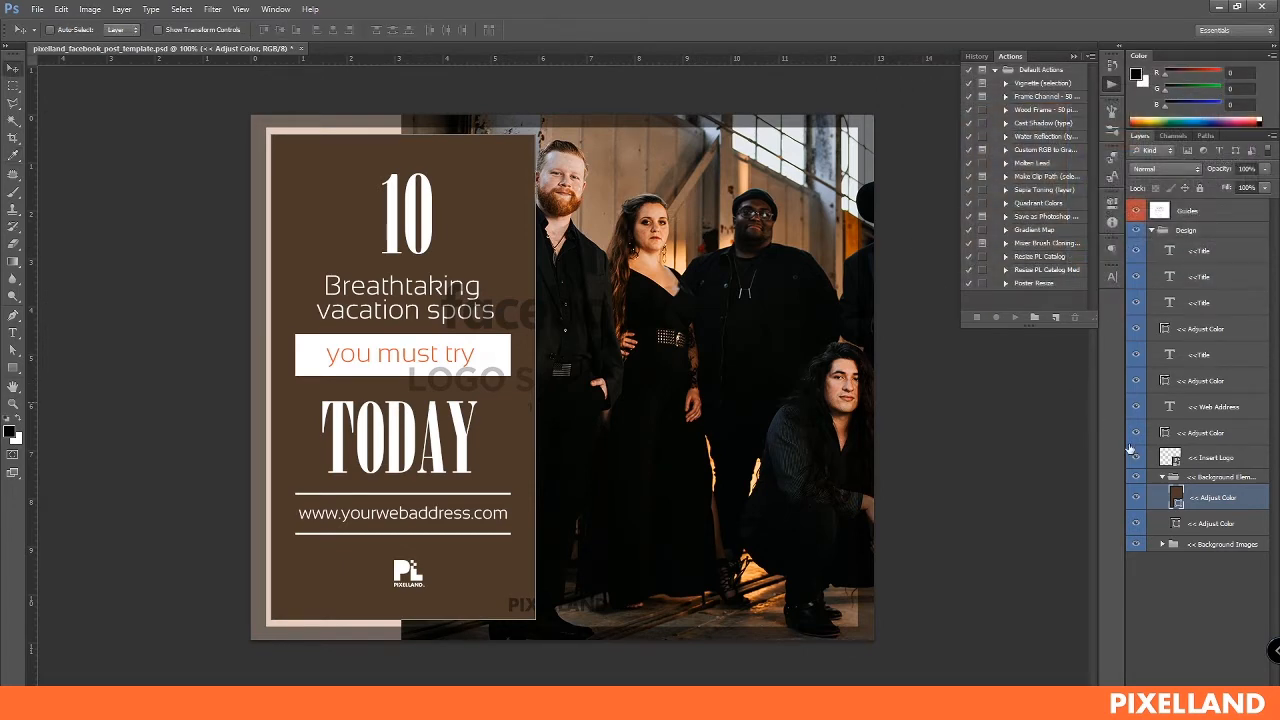
- Recolour the pale strip behind the panel with a muted brown sampled from the wall in the band photo
{"action": "double_click", "coordinate": [1175, 524]}
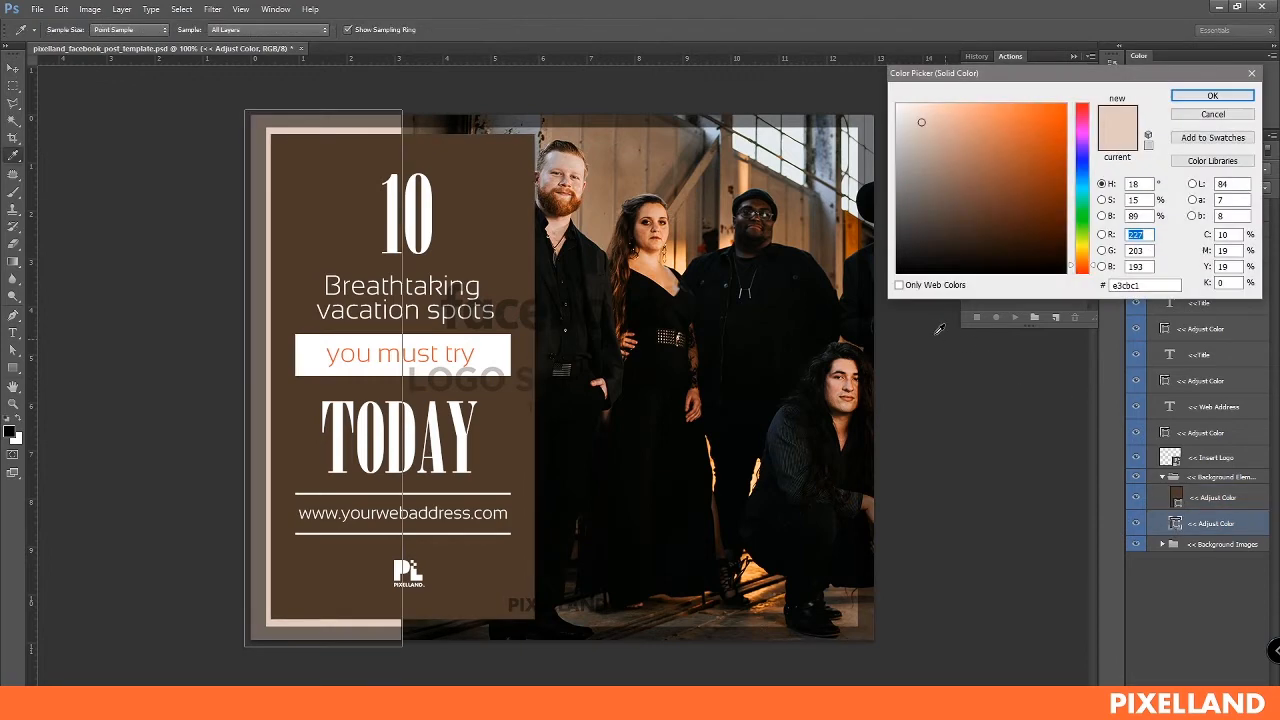
{"action": "left_click", "coordinate": [744, 166]}
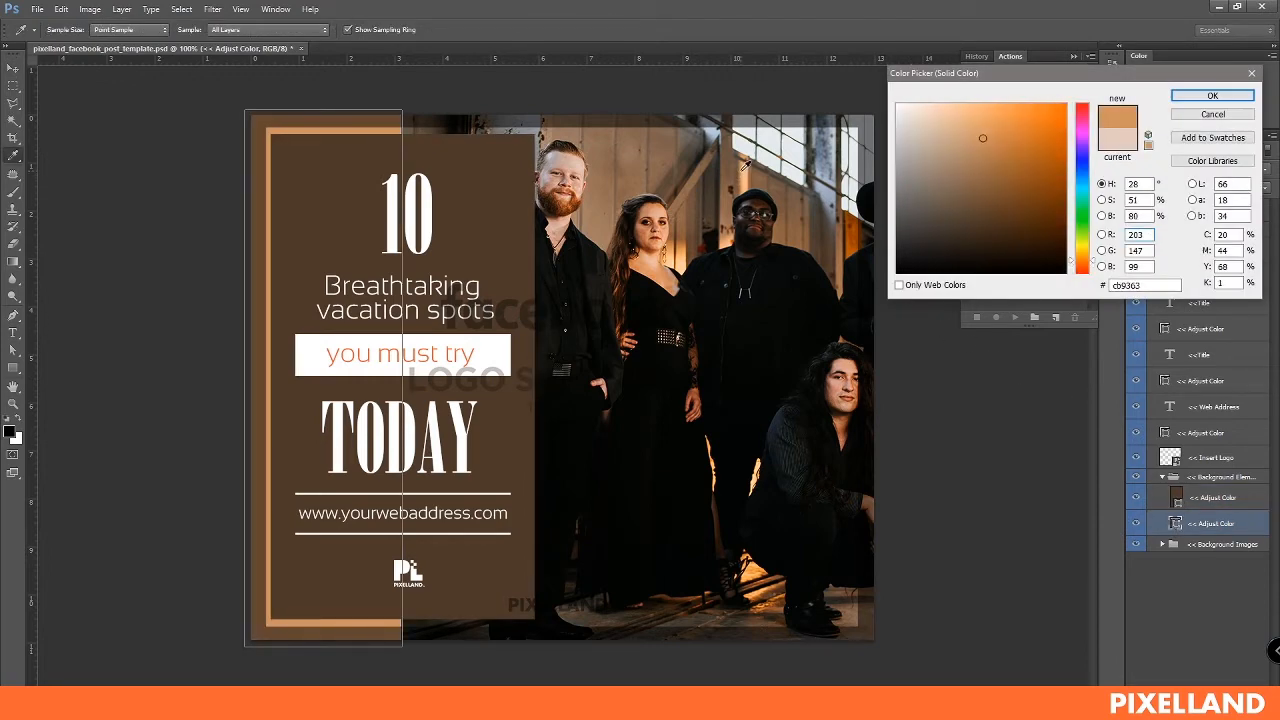
{"action": "left_click", "coordinate": [715, 160]}
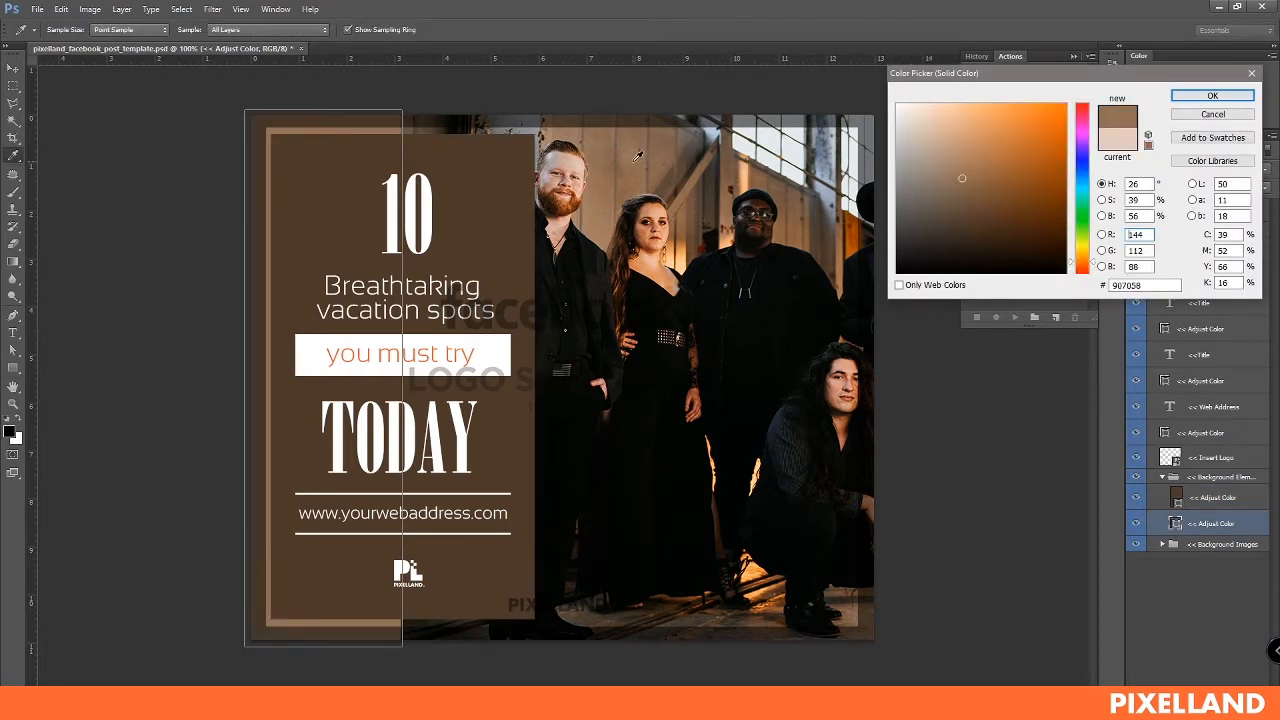
{"action": "left_click", "coordinate": [772, 570]}
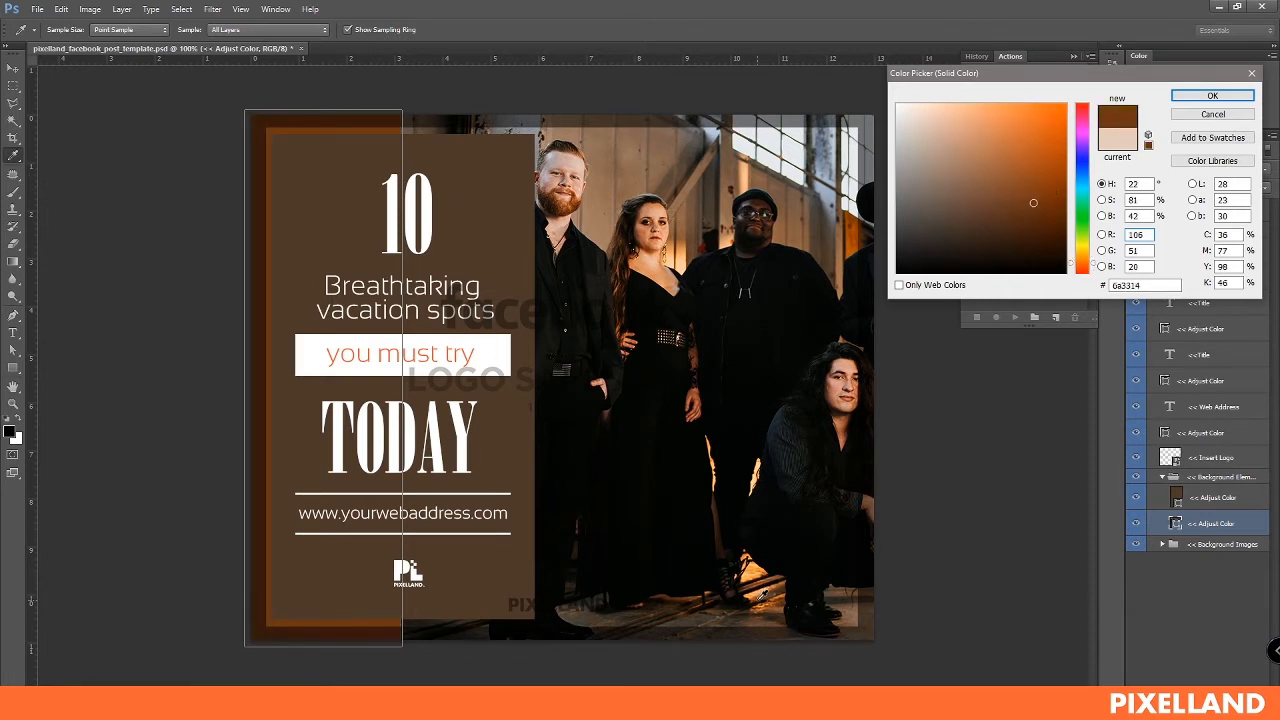
{"action": "left_click", "coordinate": [641, 162]}
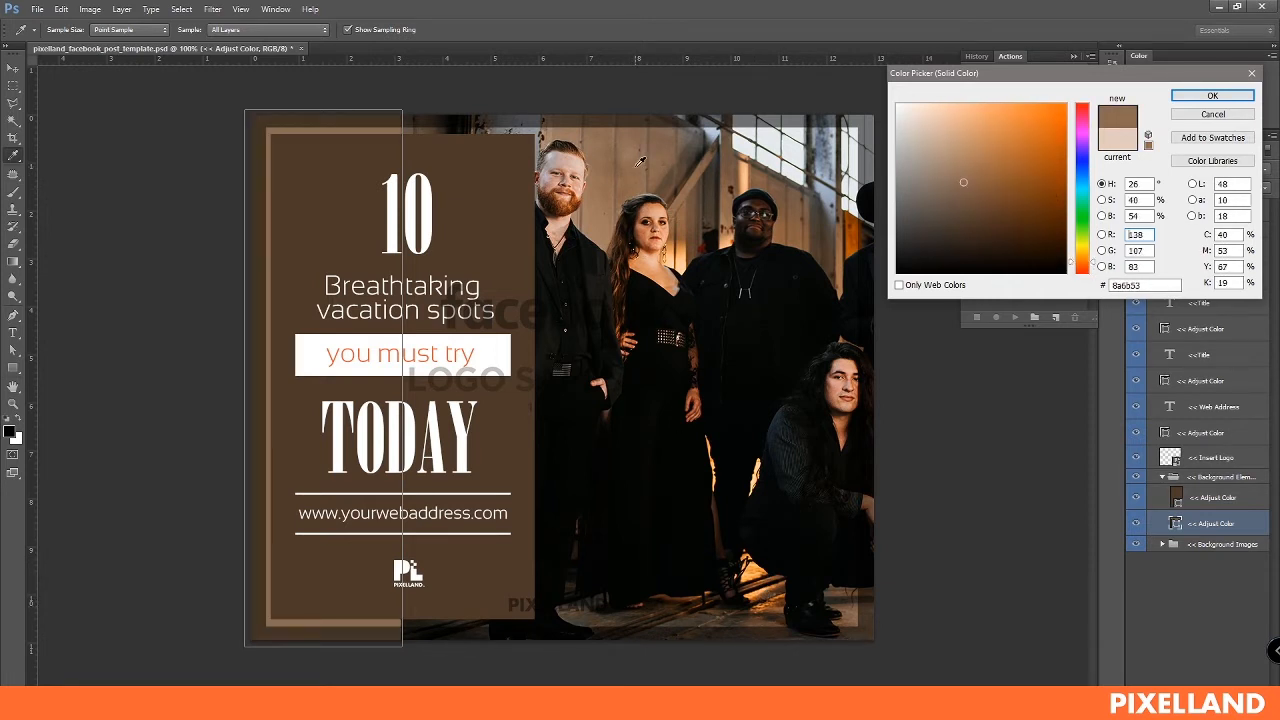
{"action": "left_click", "coordinate": [632, 160]}
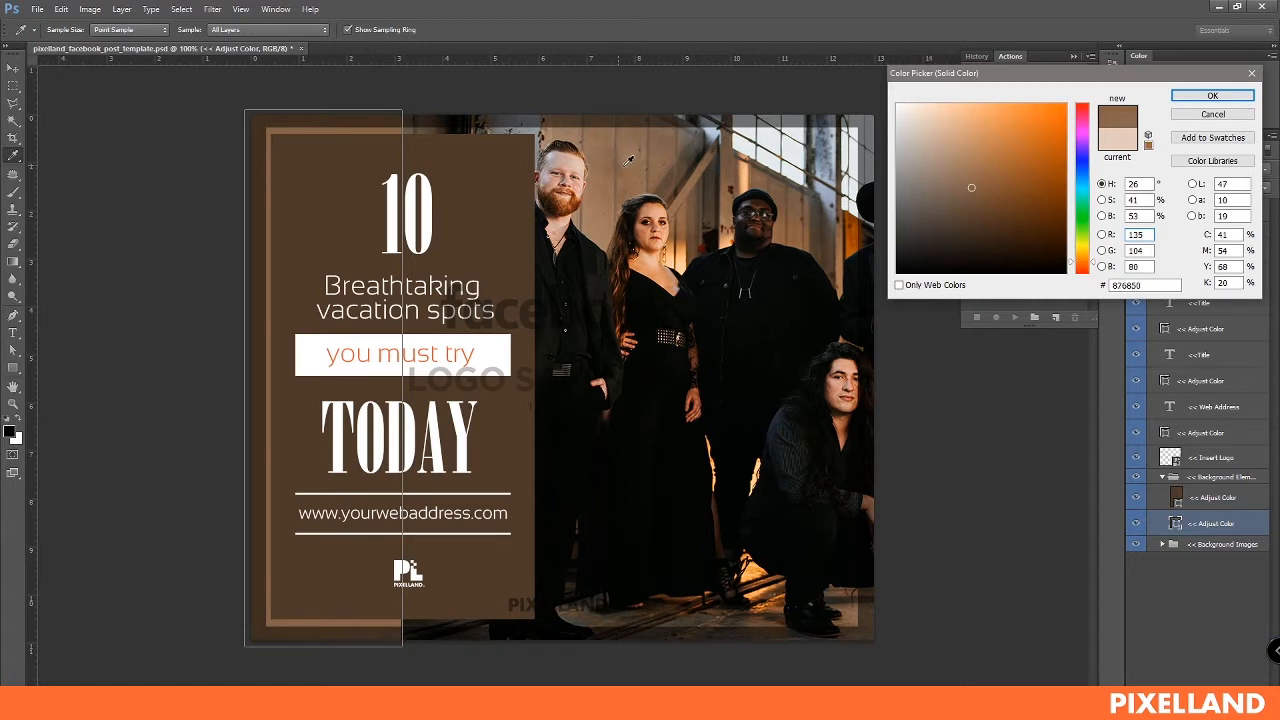
{"action": "left_click_drag", "start_coordinate": [635, 128], "coordinate": [643, 146]}
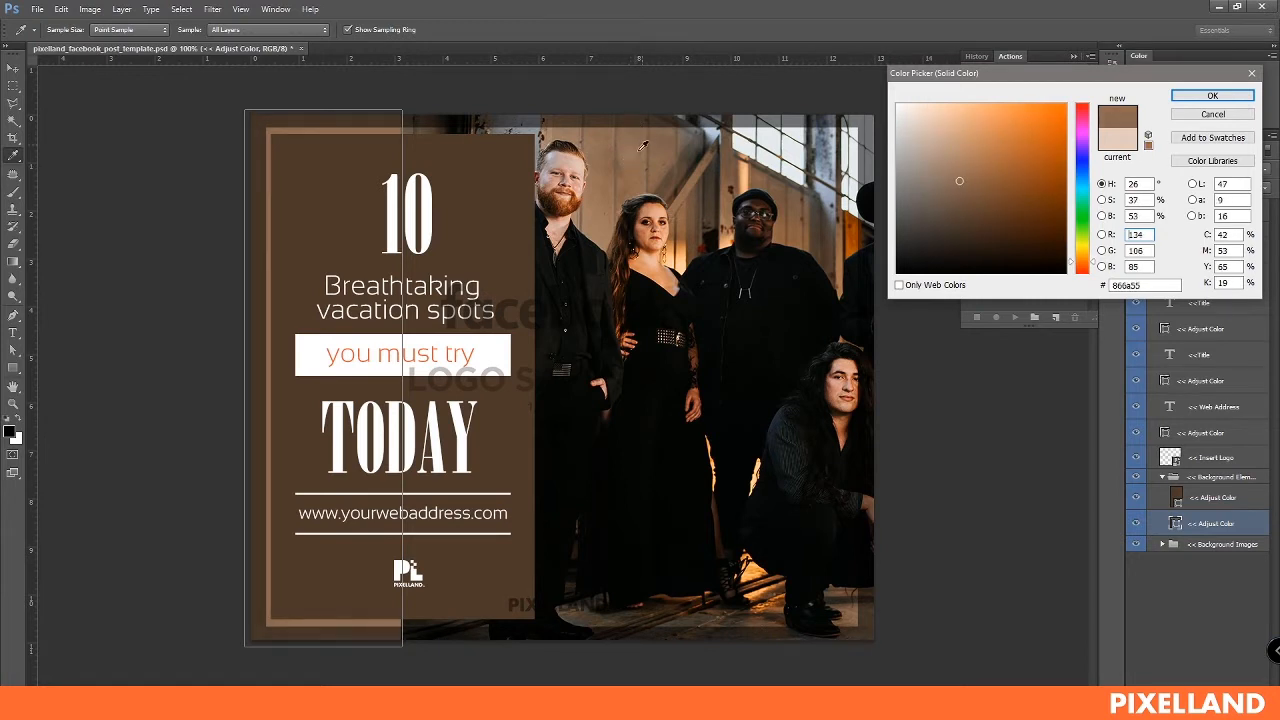
{"action": "left_click", "coordinate": [643, 146]}
{"action": "left_click", "coordinate": [1186, 97]}
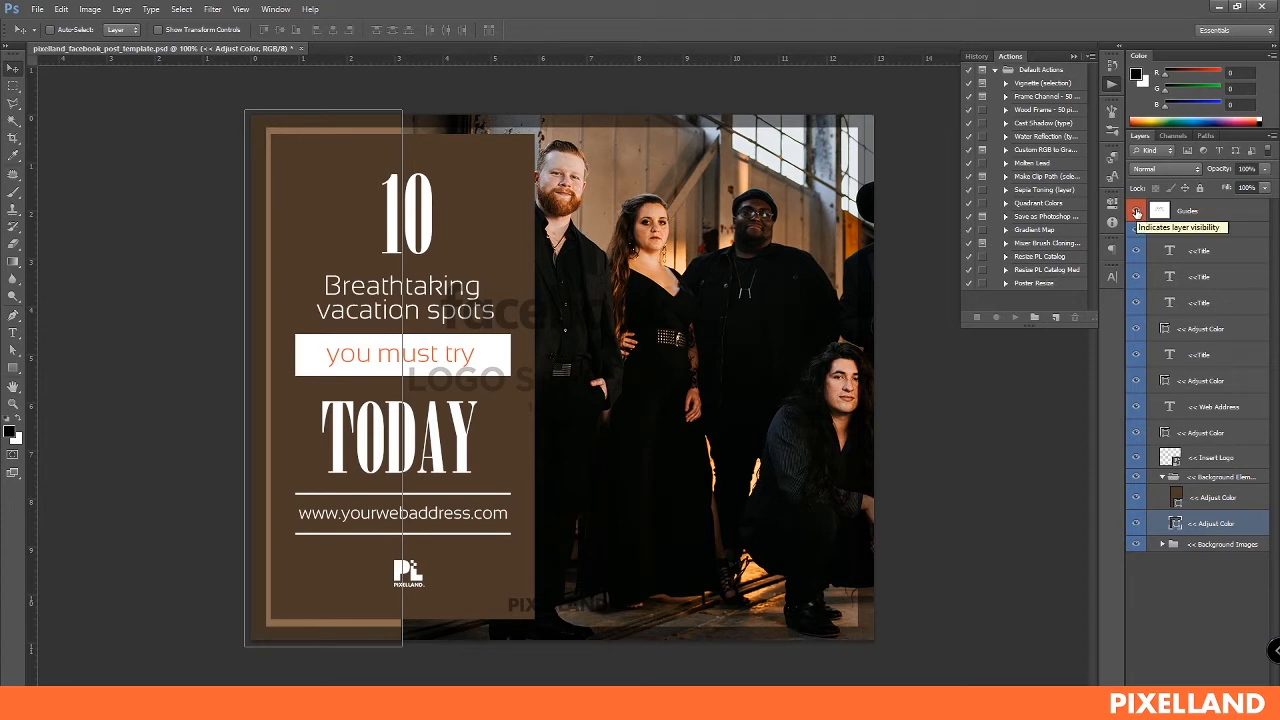
- Hide the Guides layer and recolour the strip behind the brown panel black (000000)
{"action": "left_click", "coordinate": [1136, 212]}
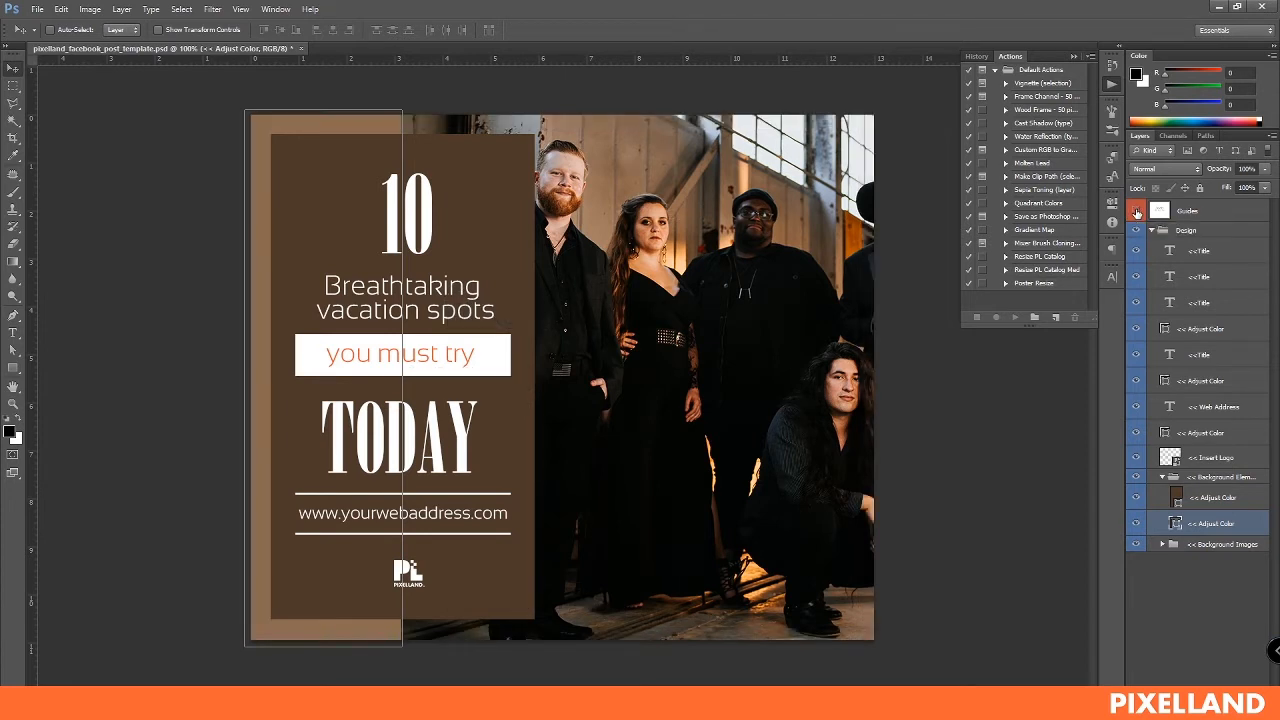
{"action": "left_click", "coordinate": [1216, 230]}
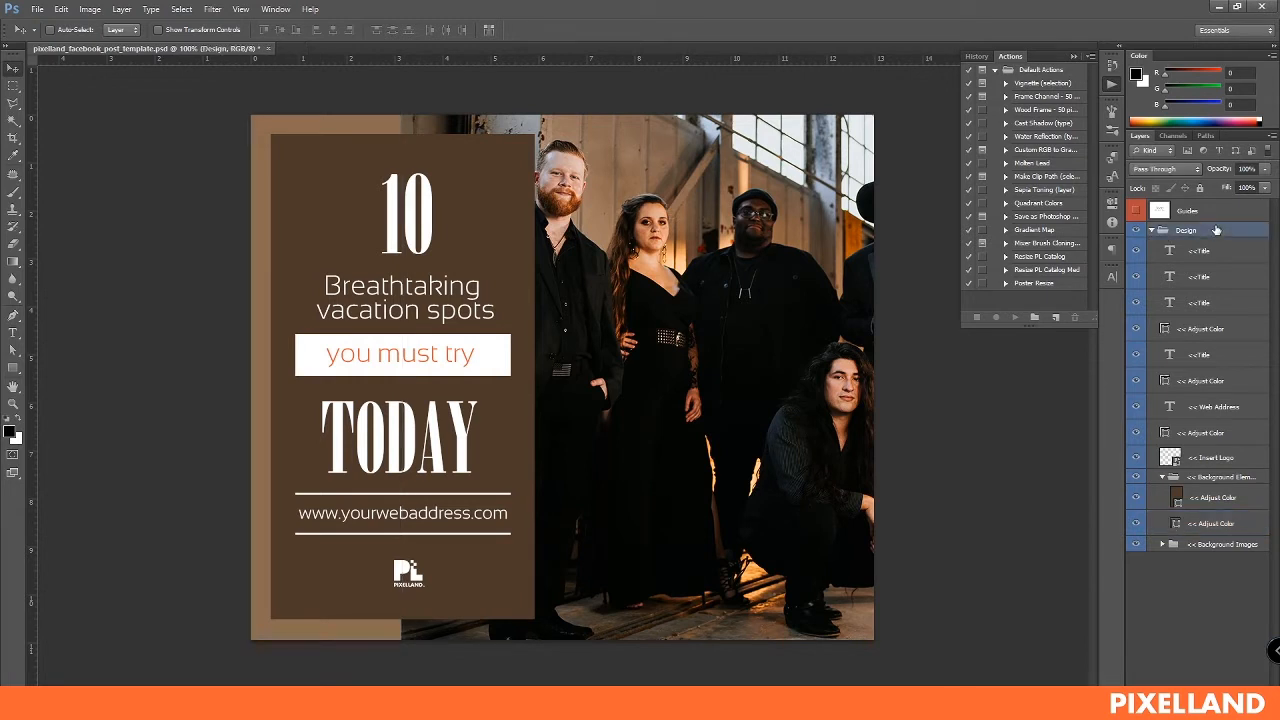
{"action": "double_click", "coordinate": [1175, 523]}
{"action": "left_click", "coordinate": [873, 275]}
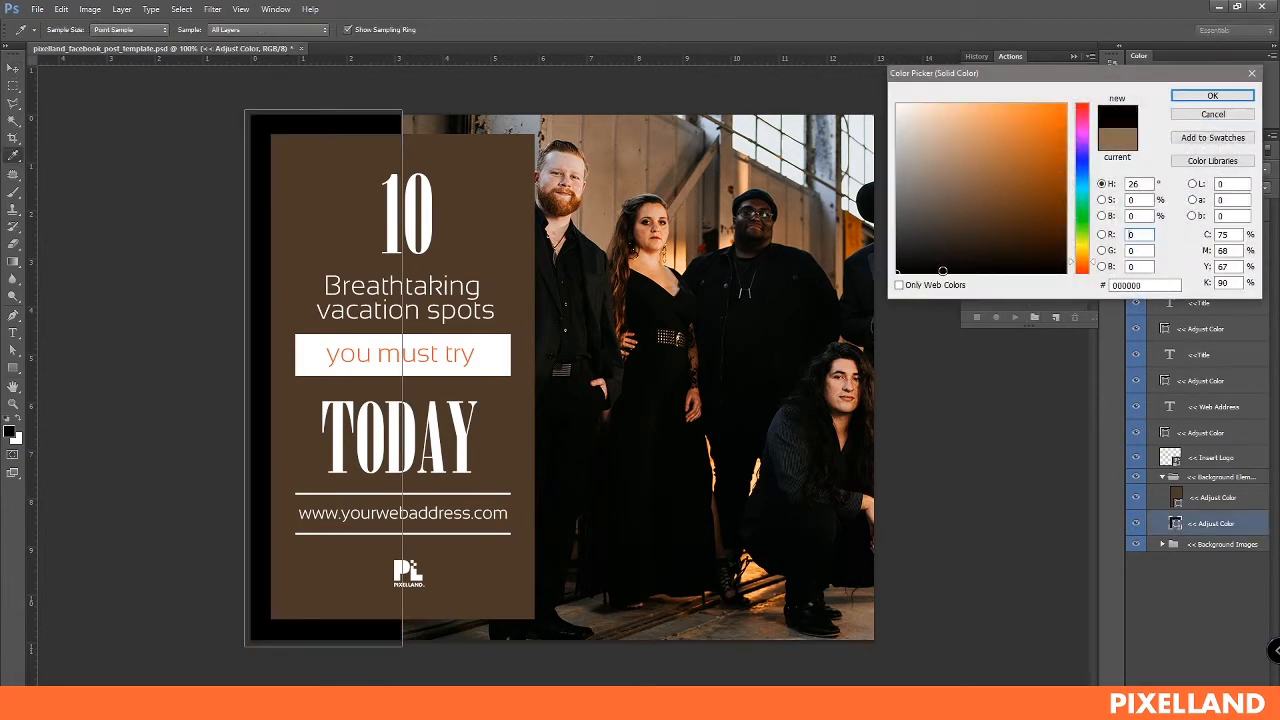
{"action": "left_click", "coordinate": [1212, 96]}
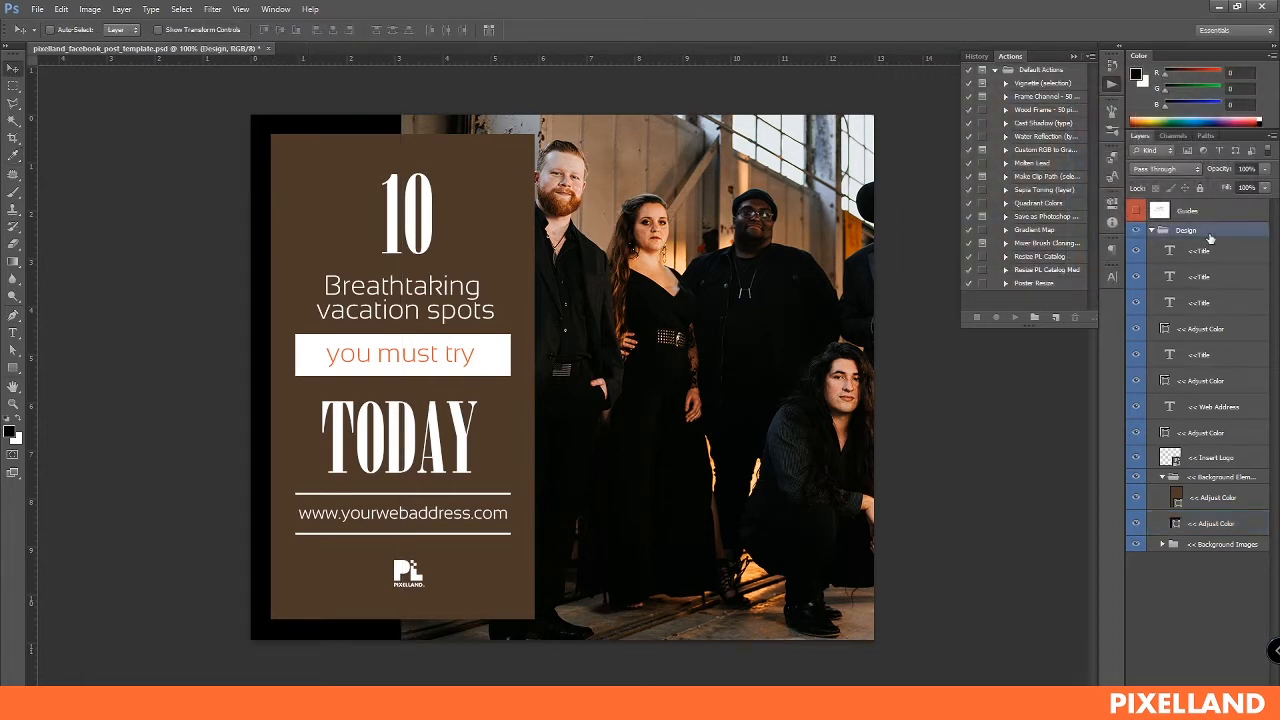
- Collapse the Background Elements group and replace the "Breathtaking vacation spots" title with "Amazing Bands"
{"action": "left_click", "coordinate": [1073, 57]}
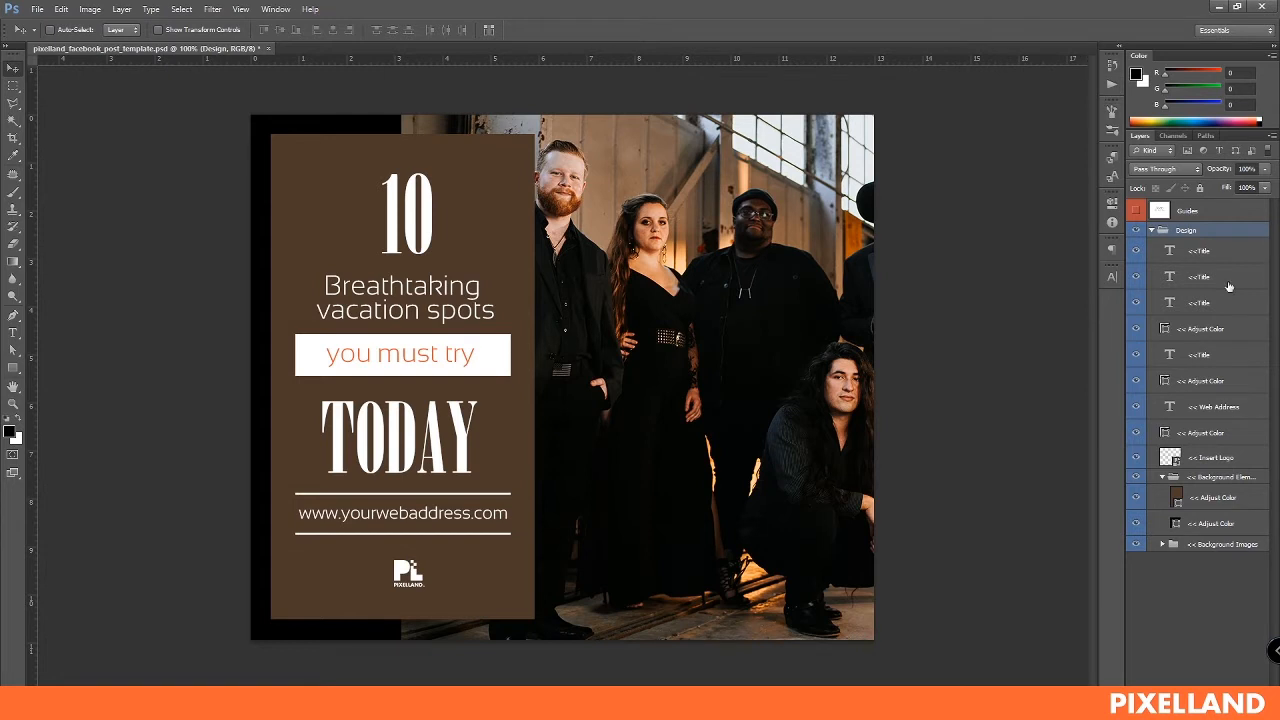
{"action": "left_click", "coordinate": [1163, 478]}
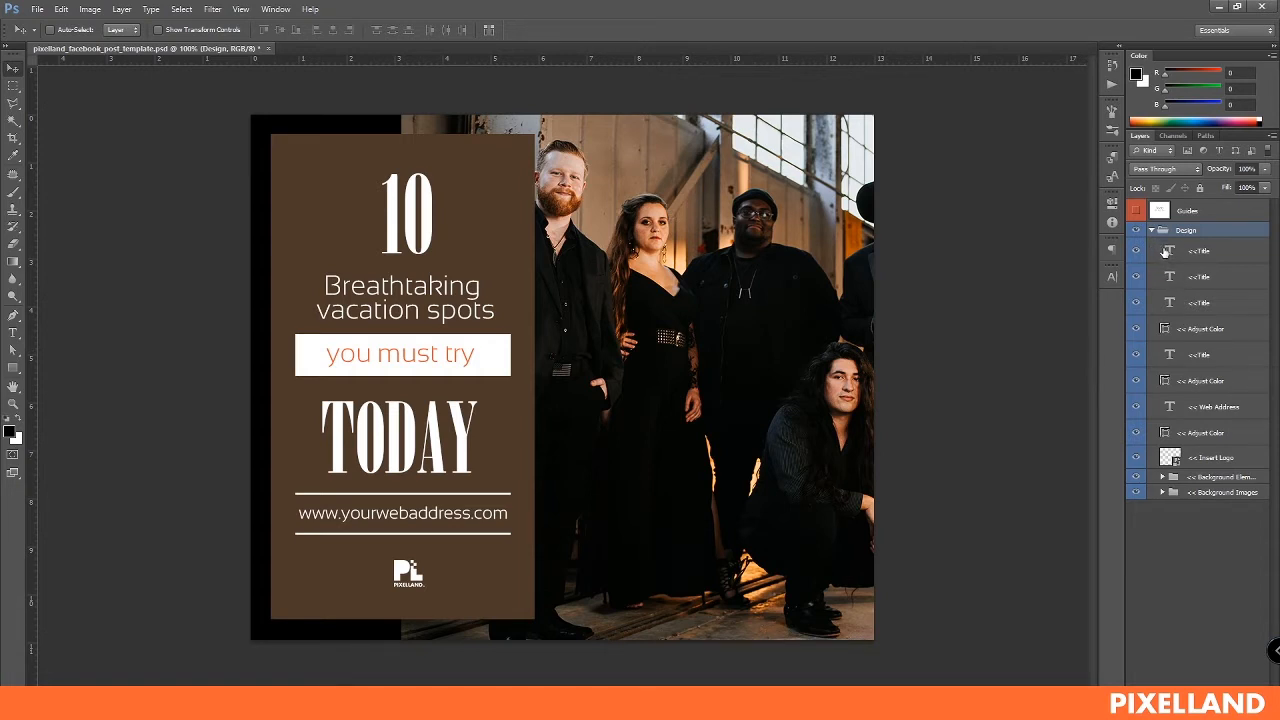
{"action": "double_click", "coordinate": [1170, 276]}
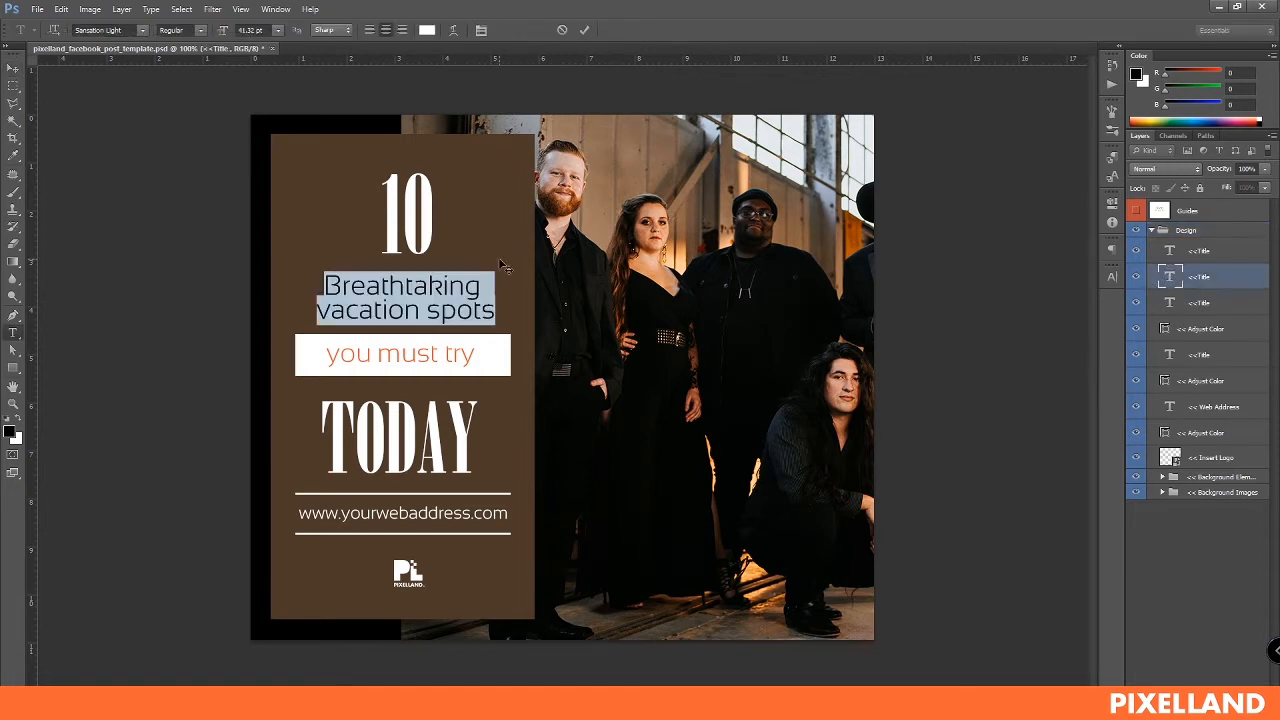
{"action": "type", "text": "Am"}
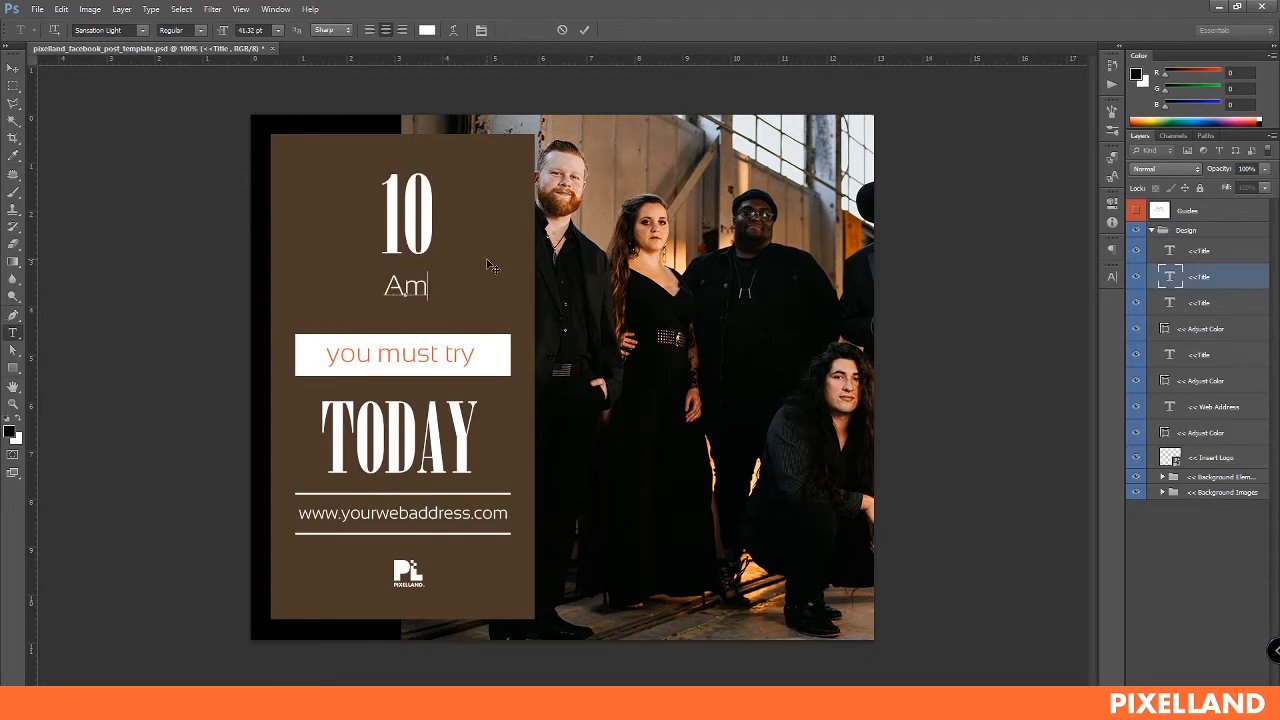
{"action": "type", "text": "azing Ba"}
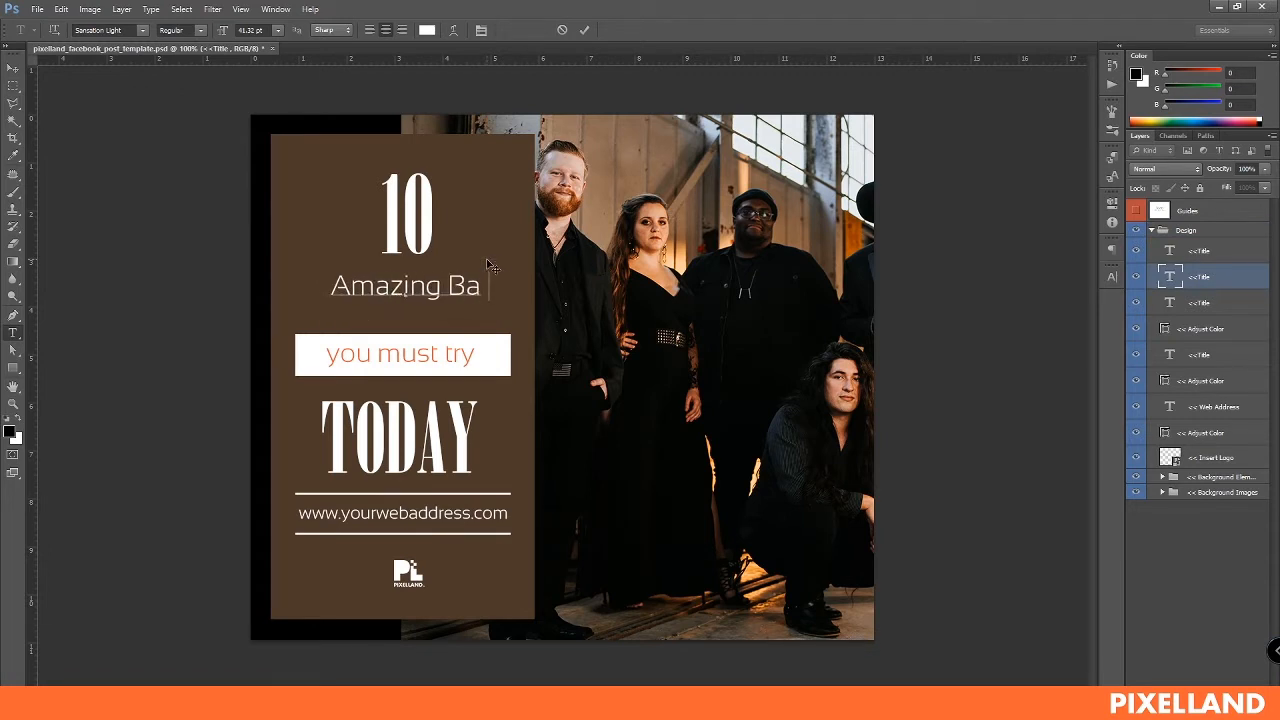
{"action": "type", "text": "ndsv"}
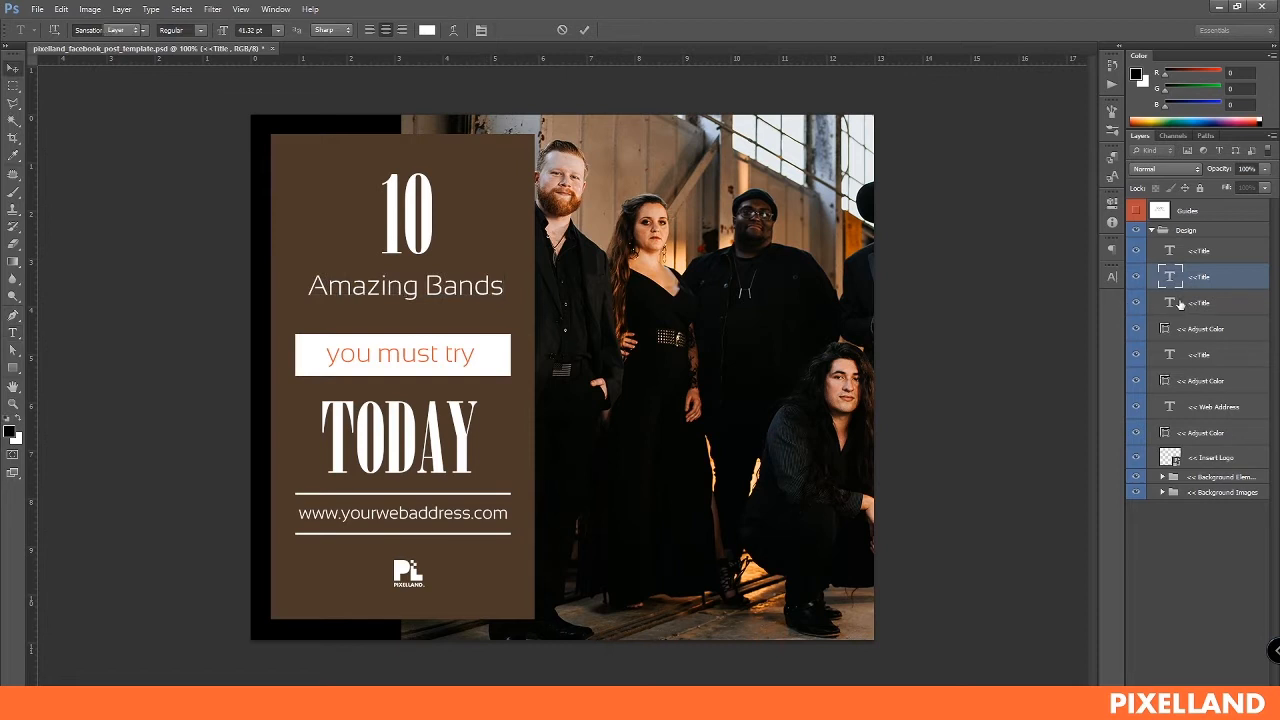
{"action": "left_click", "coordinate": [1200, 302]}
{"action": "left_click_drag", "start_coordinate": [493, 293], "coordinate": [493, 300]}
{"action": "key", "text": "ctrl+z"}
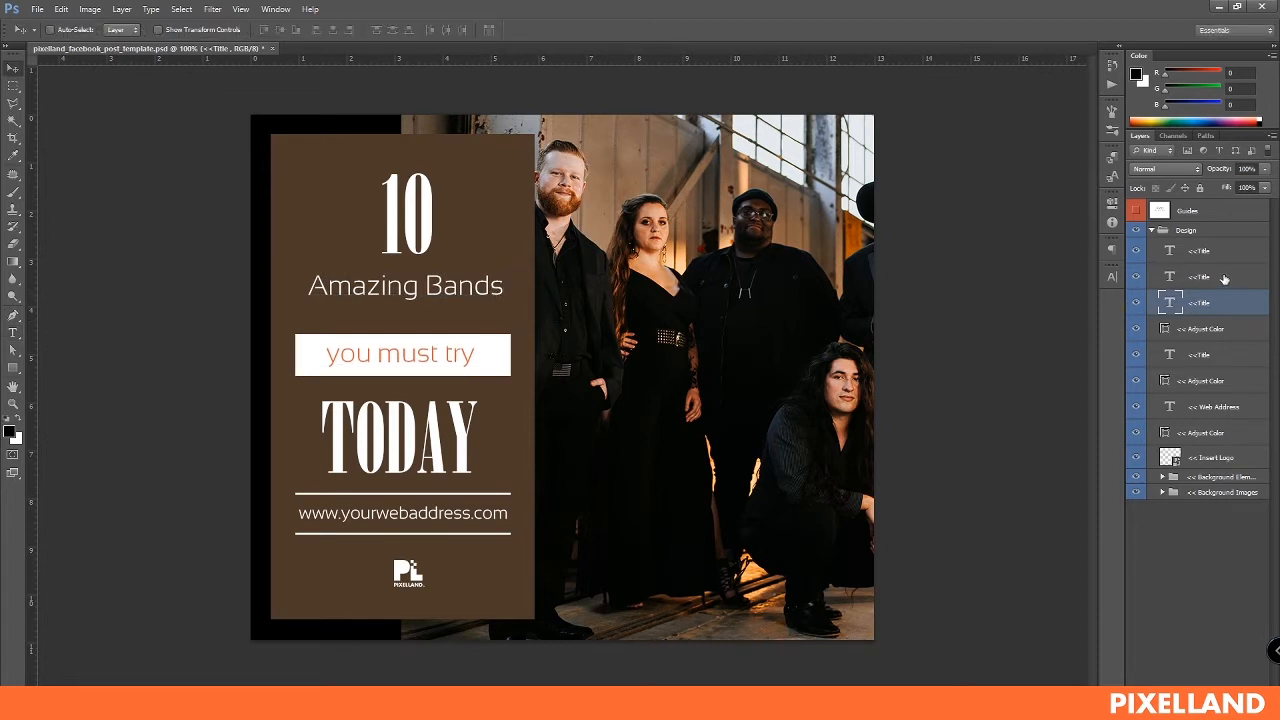
- Shift the "Amazing Bands" title straight down by about 0.28 in, closer to the white bar
{"action": "left_click", "coordinate": [1222, 277]}
{"action": "left_click_drag", "start_coordinate": [491, 241], "coordinate": [491, 257]}
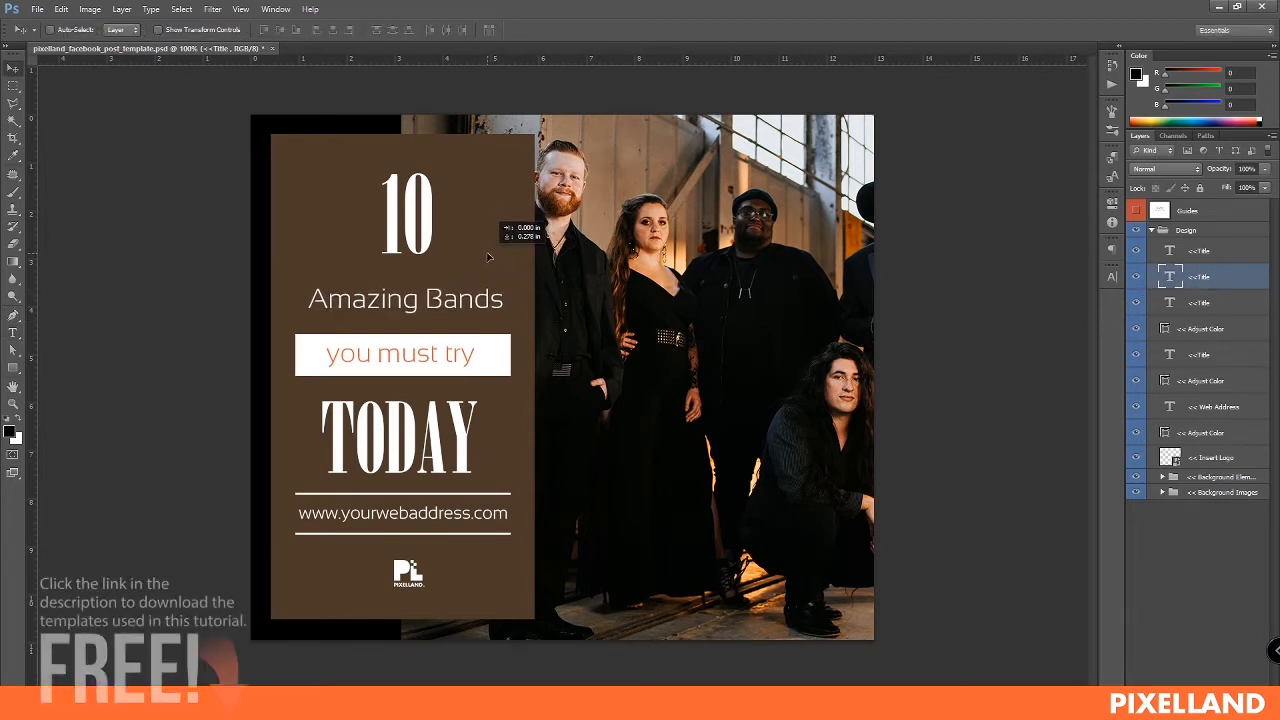
- Change the wording in the white bar to "you must see" by replacing only its last word
{"action": "double_click", "coordinate": [1168, 302]}
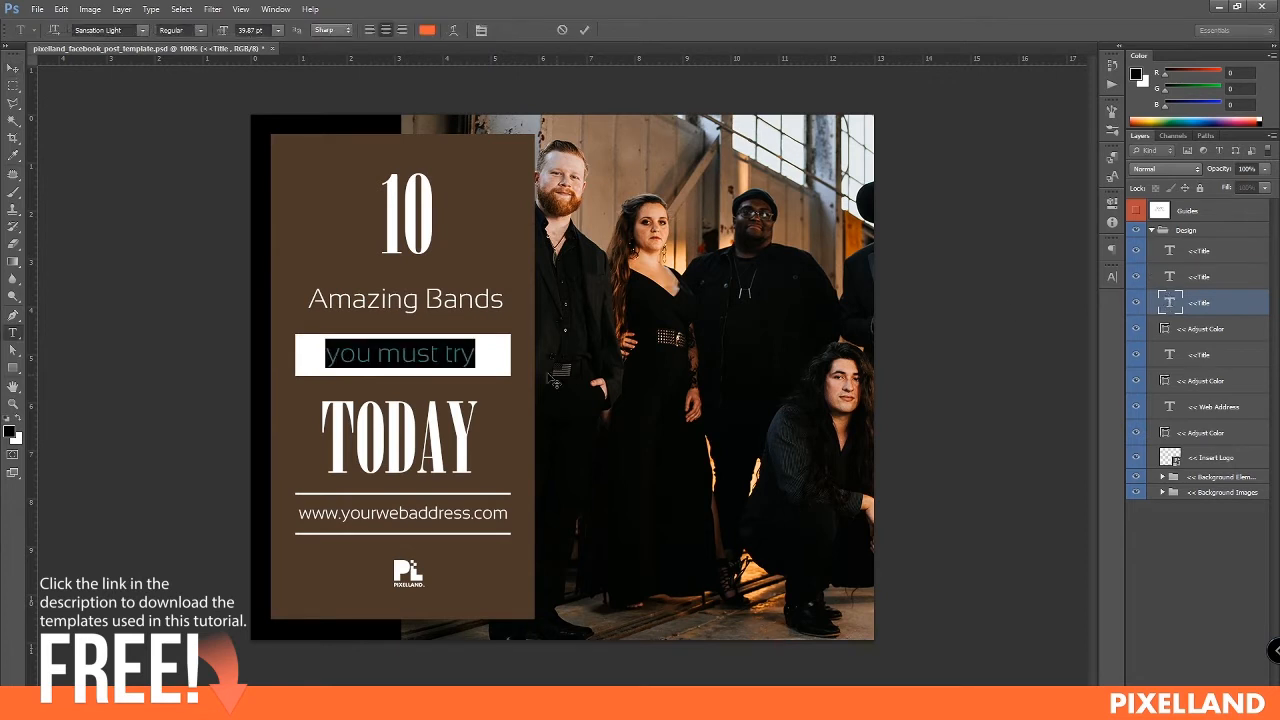
{"action": "left_click_drag", "start_coordinate": [445, 353], "coordinate": [473, 353]}
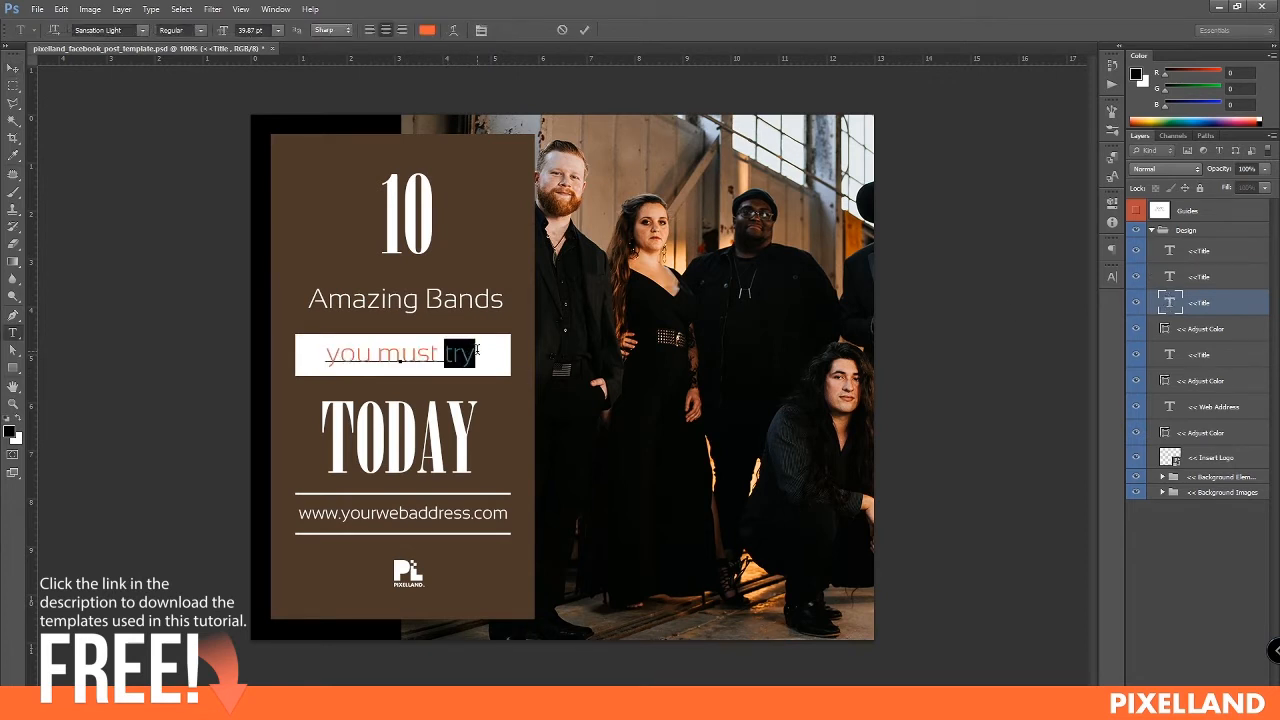
{"action": "type", "text": "see"}
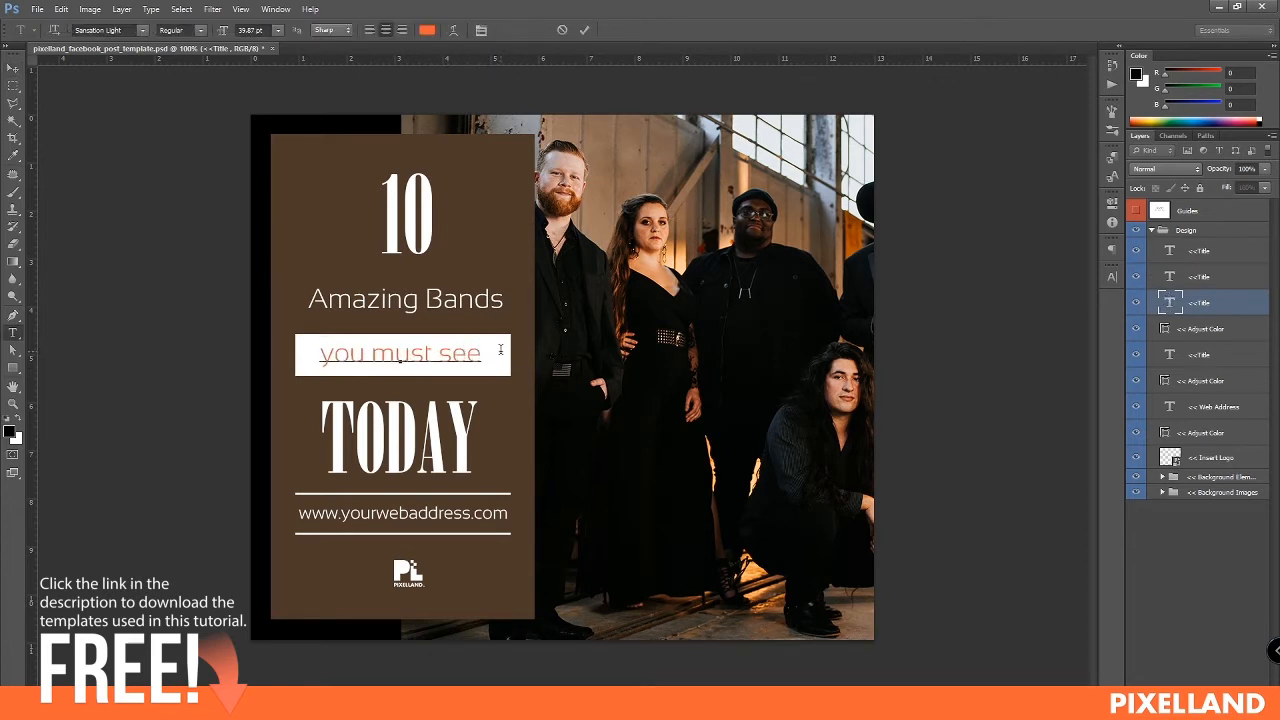
{"action": "left_click", "coordinate": [1198, 322]}
{"action": "left_click", "coordinate": [1198, 304]}
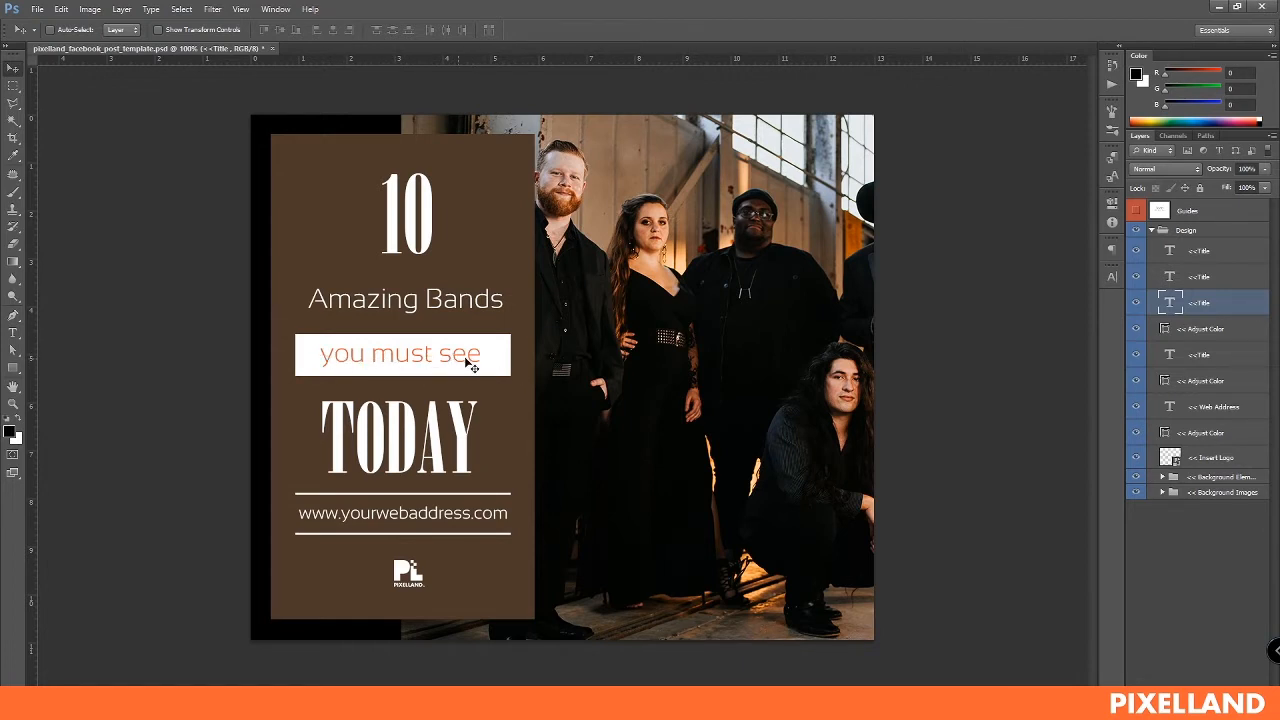
- Recolour the "you must see" text with the dark brown (4d392b) sampled from the panel
{"action": "left_click", "coordinate": [1112, 277]}
{"action": "left_click", "coordinate": [1070, 351]}
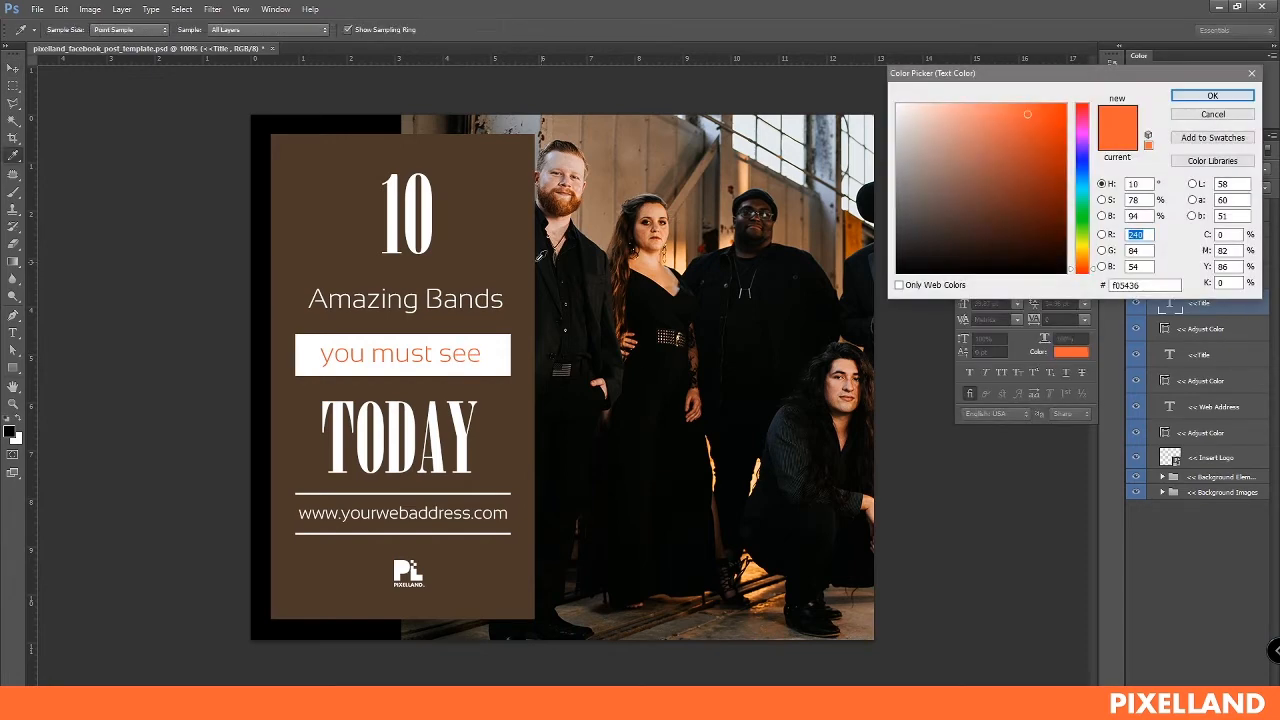
{"action": "left_click", "coordinate": [500, 244]}
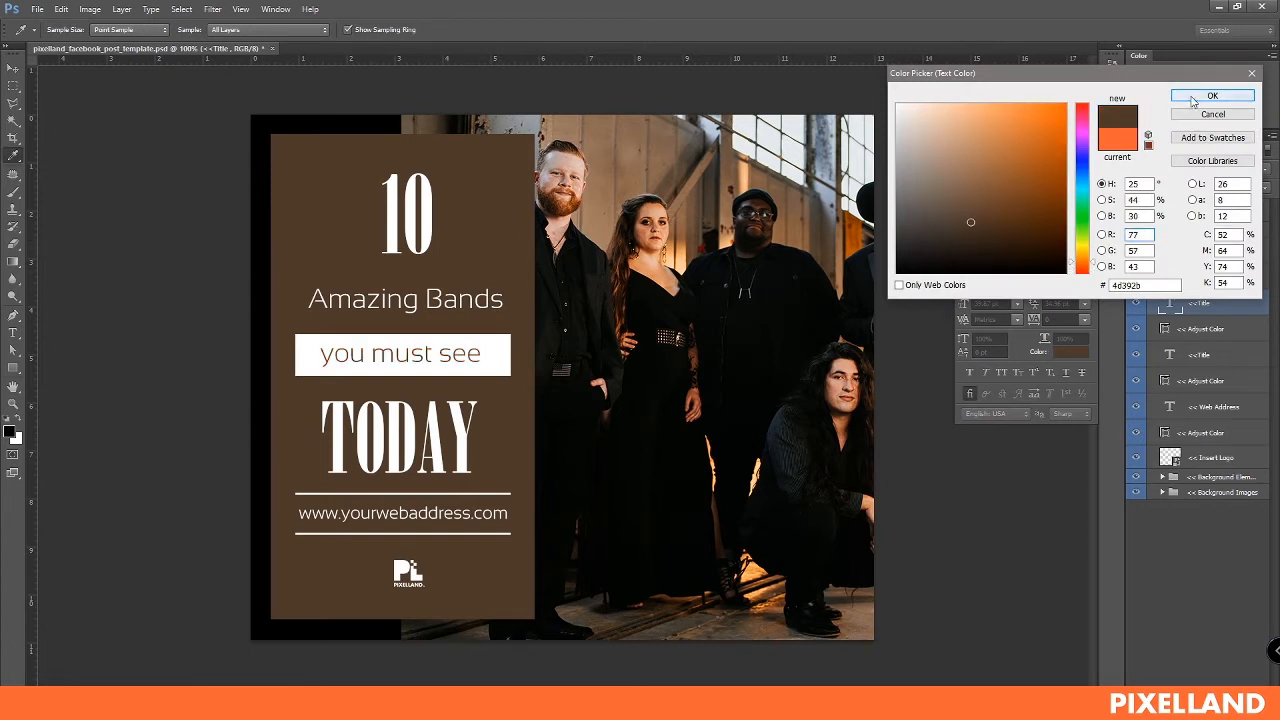
{"action": "left_click", "coordinate": [1206, 96]}
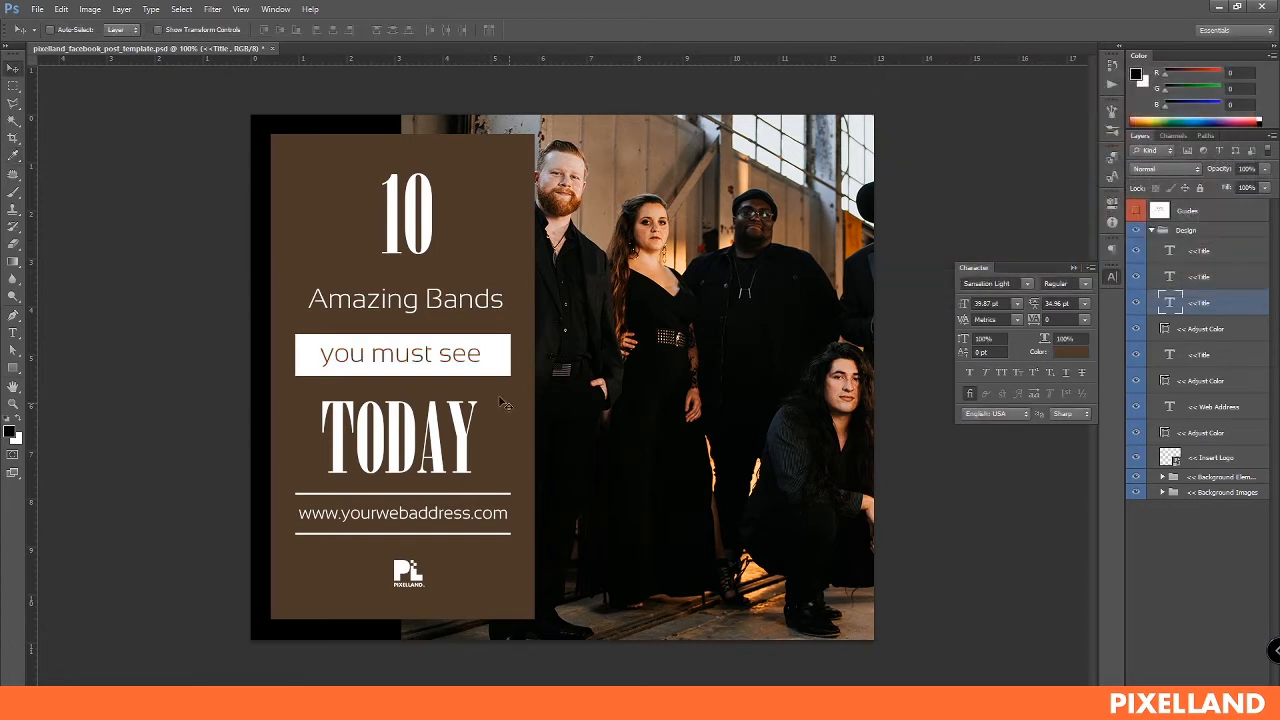
{"action": "left_click", "coordinate": [1073, 268]}
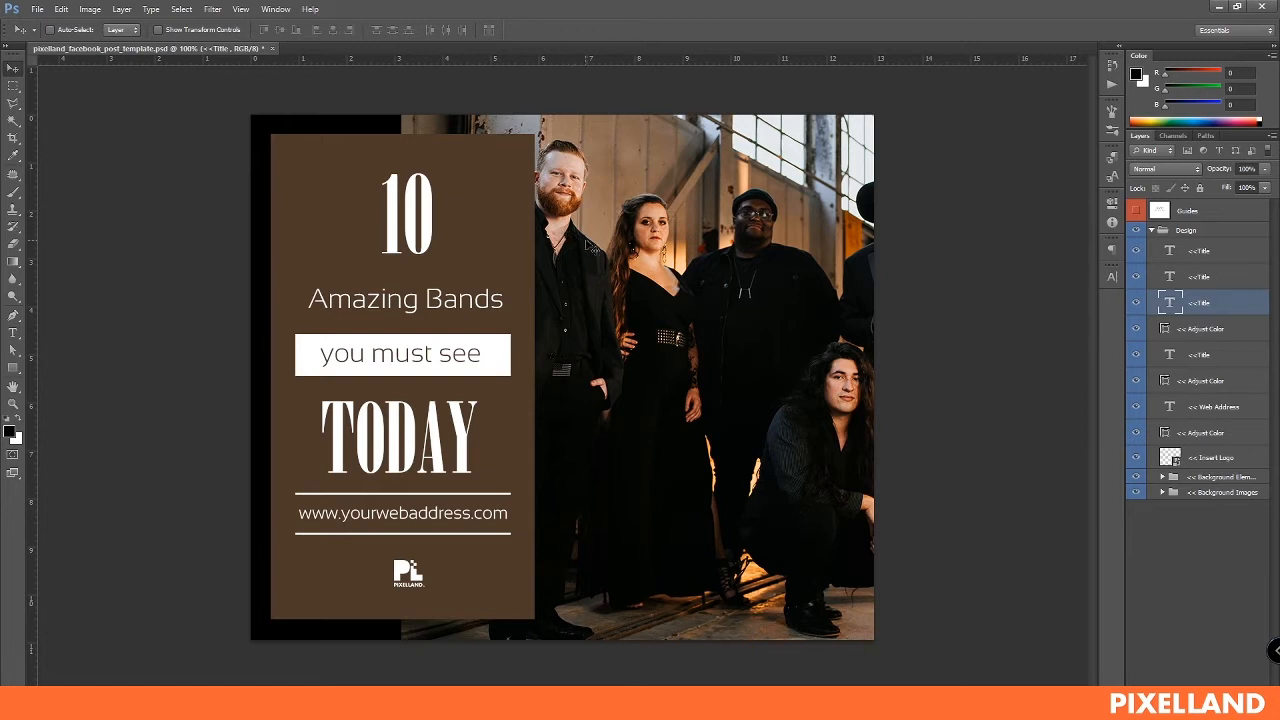
- Replace the large "TODAY" title with "LIVE"
{"action": "double_click", "coordinate": [1170, 354]}
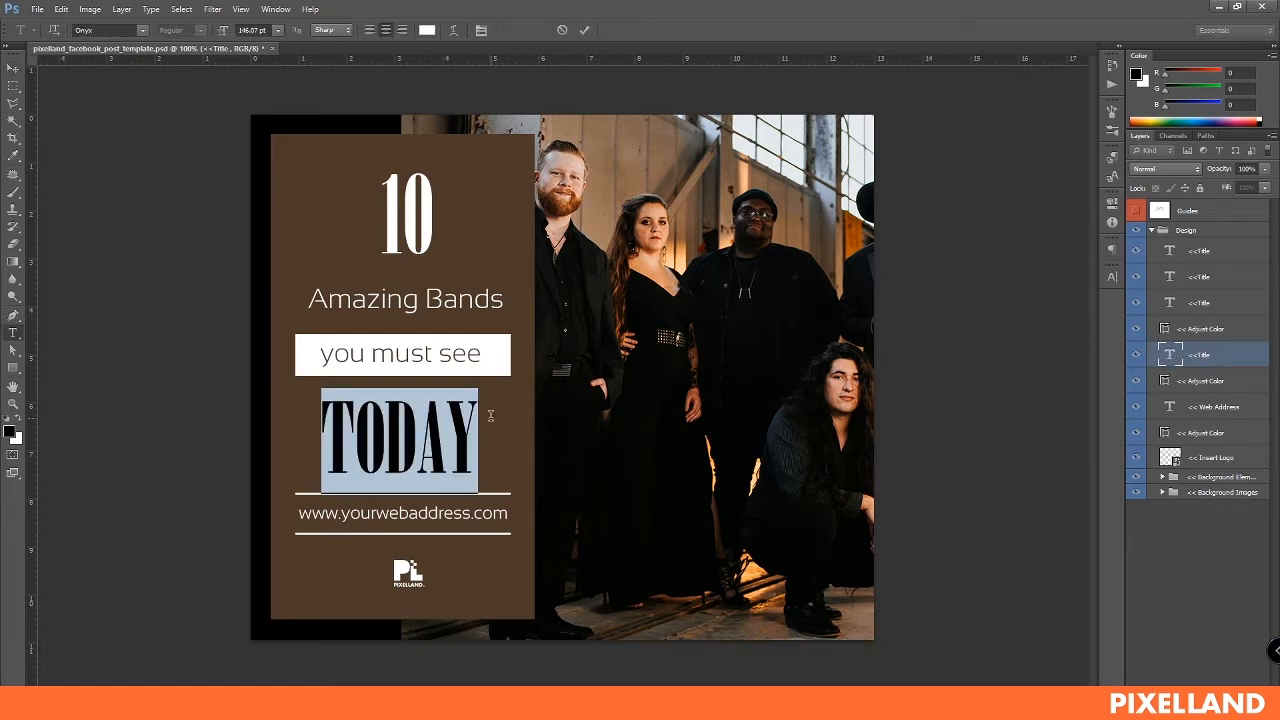
{"action": "type", "text": "LIVE"}
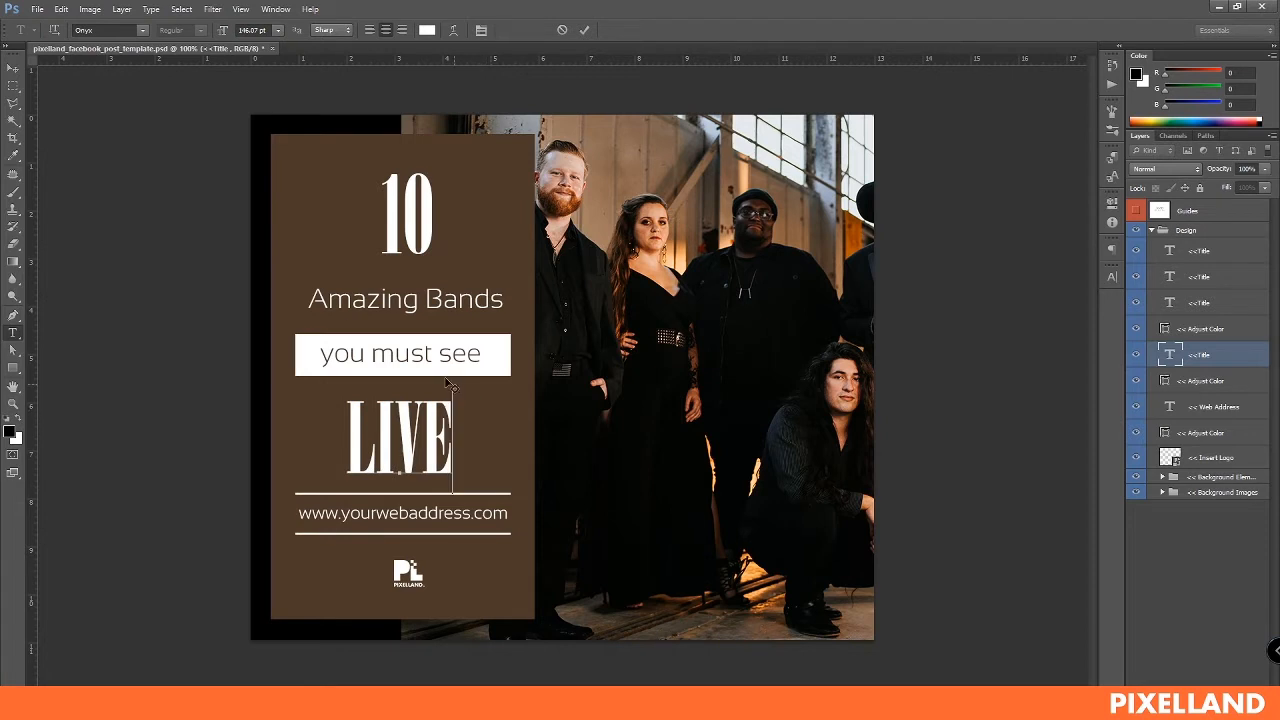
{"action": "left_click", "coordinate": [13, 67]}
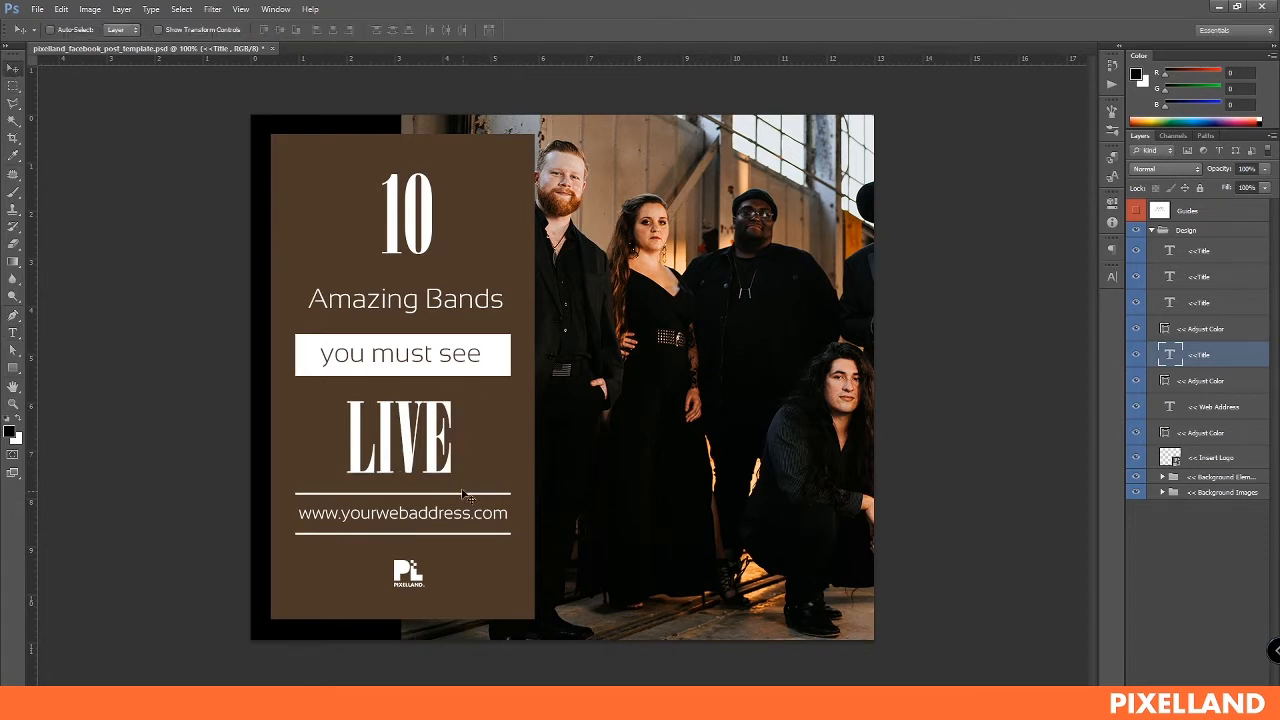
- Scale the "LIVE" title up to about 128% and fit it between the white bar and the line above the web address
{"action": "key", "text": "ctrl+t"}
{"action": "left_click_drag", "start_coordinate": [454, 493], "coordinate": [473, 513]}
{"action": "left_click_drag", "start_coordinate": [465, 455], "coordinate": [471, 454]}
{"action": "left_click_drag", "start_coordinate": [474, 369], "coordinate": [470, 372]}
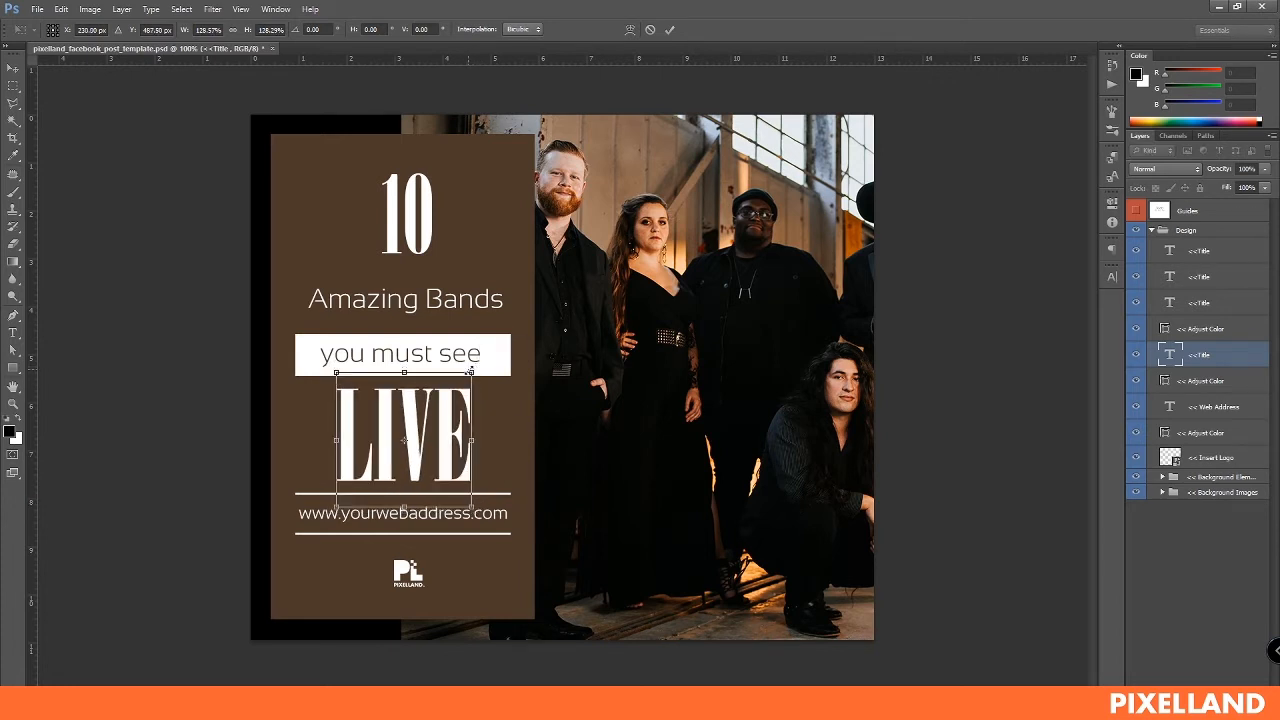
{"action": "key", "text": "Return"}
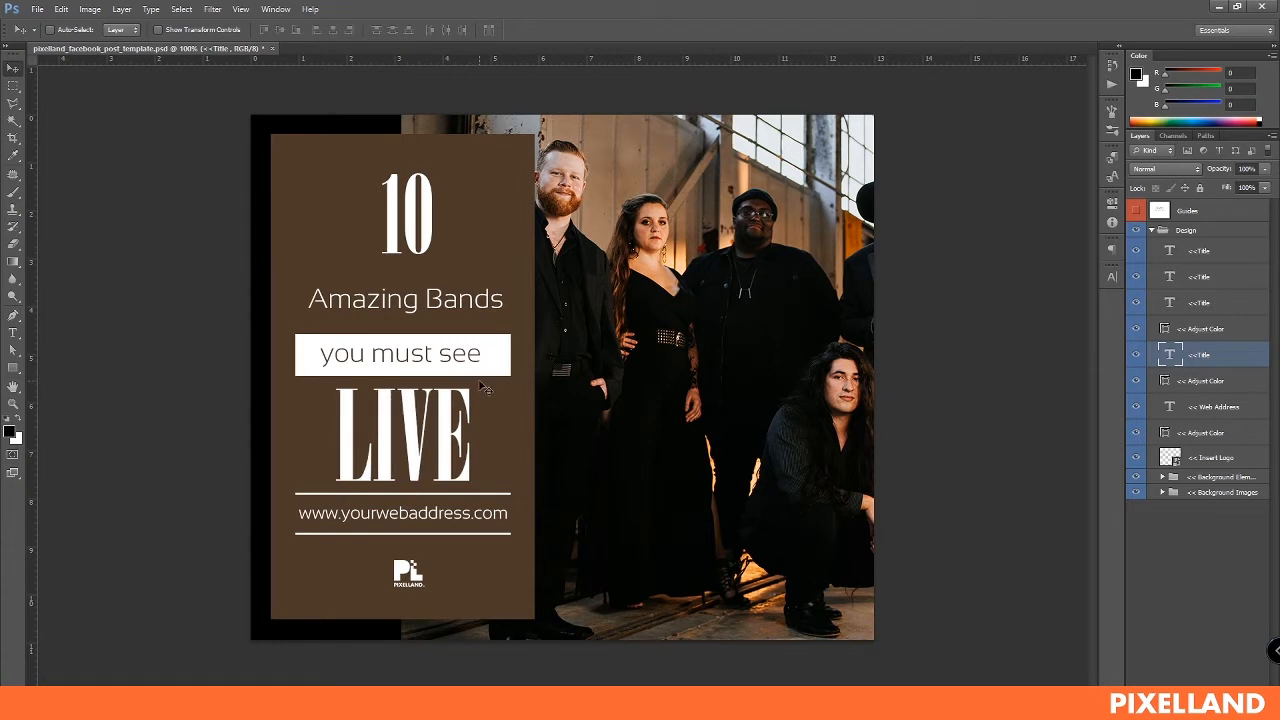
{"action": "double_click", "coordinate": [1170, 407]}
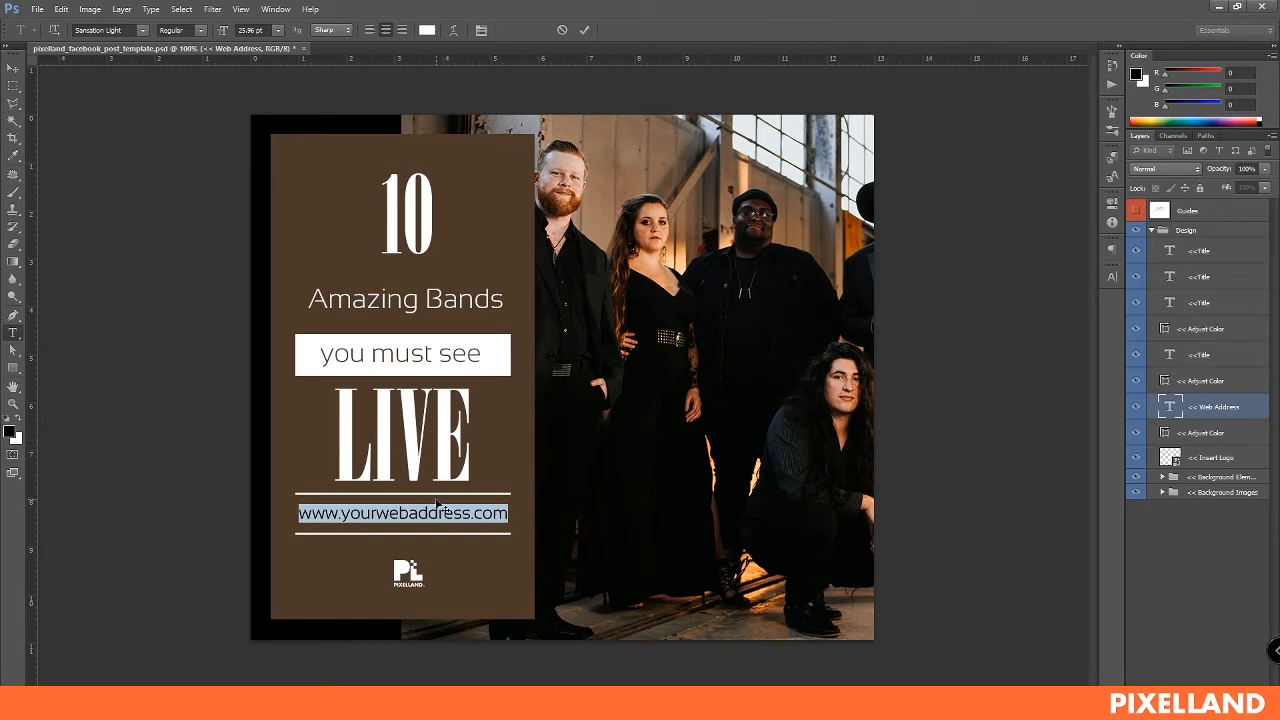
{"action": "type", "text": "www."}
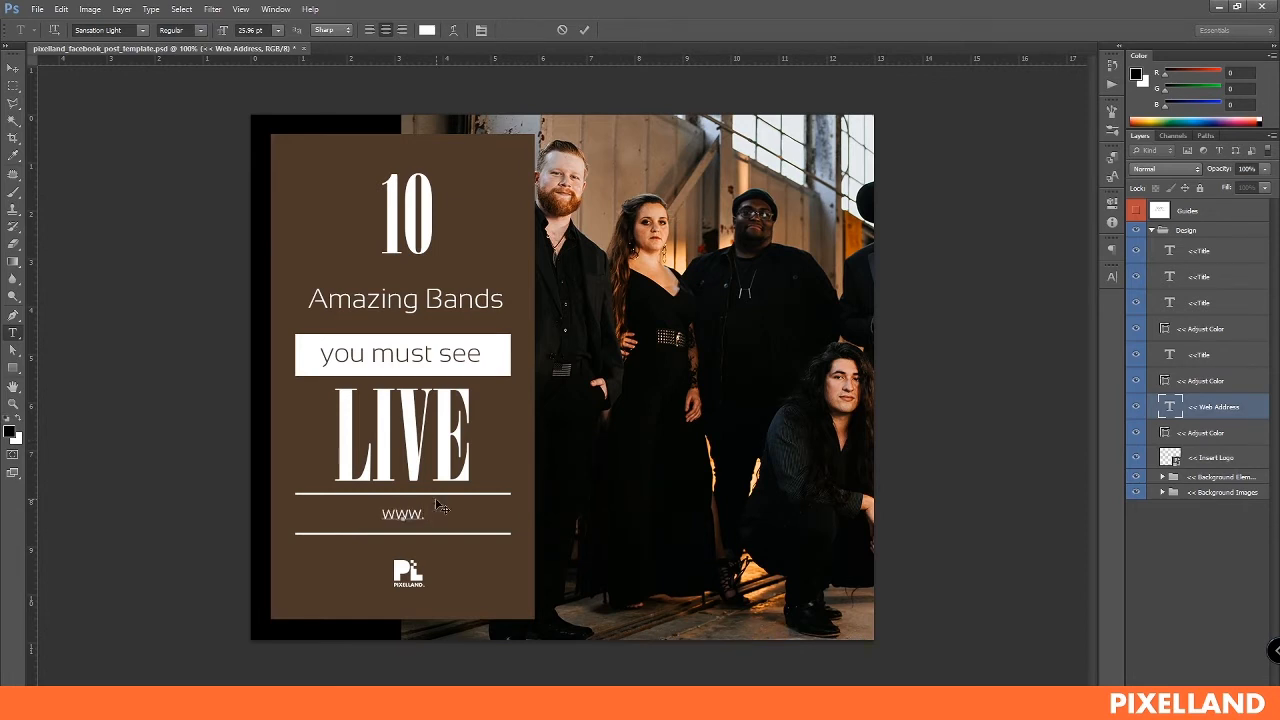
{"action": "type", "text": "stereoty"}
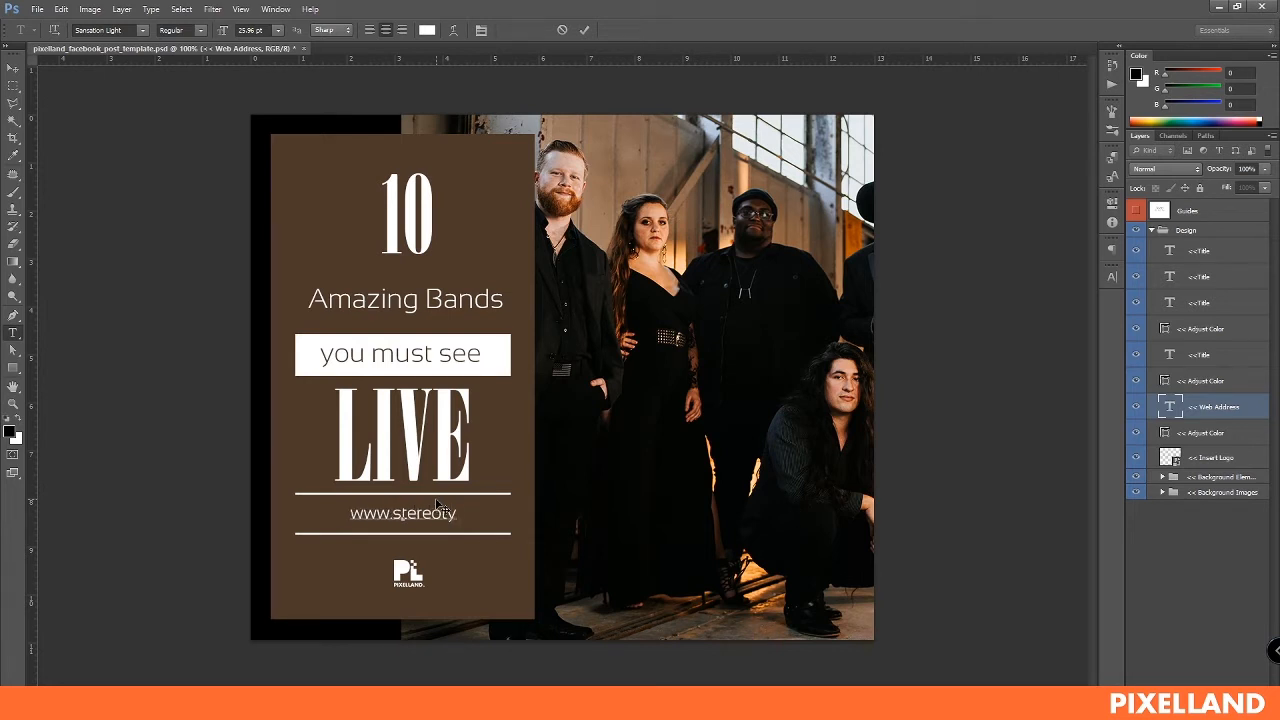
{"action": "type", "text": "penaion"}
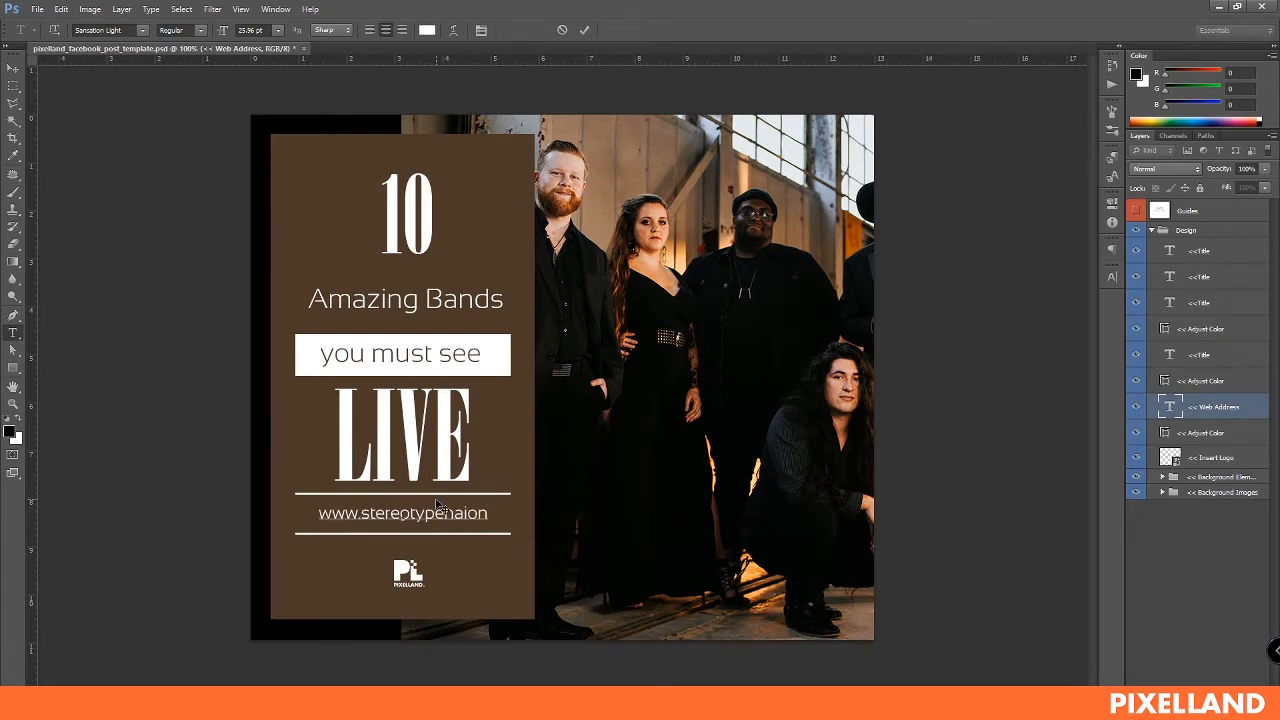
{"action": "key", "text": "BackSpace"}
{"action": "key", "text": "BackSpace"}
{"action": "key", "text": "BackSpace"}
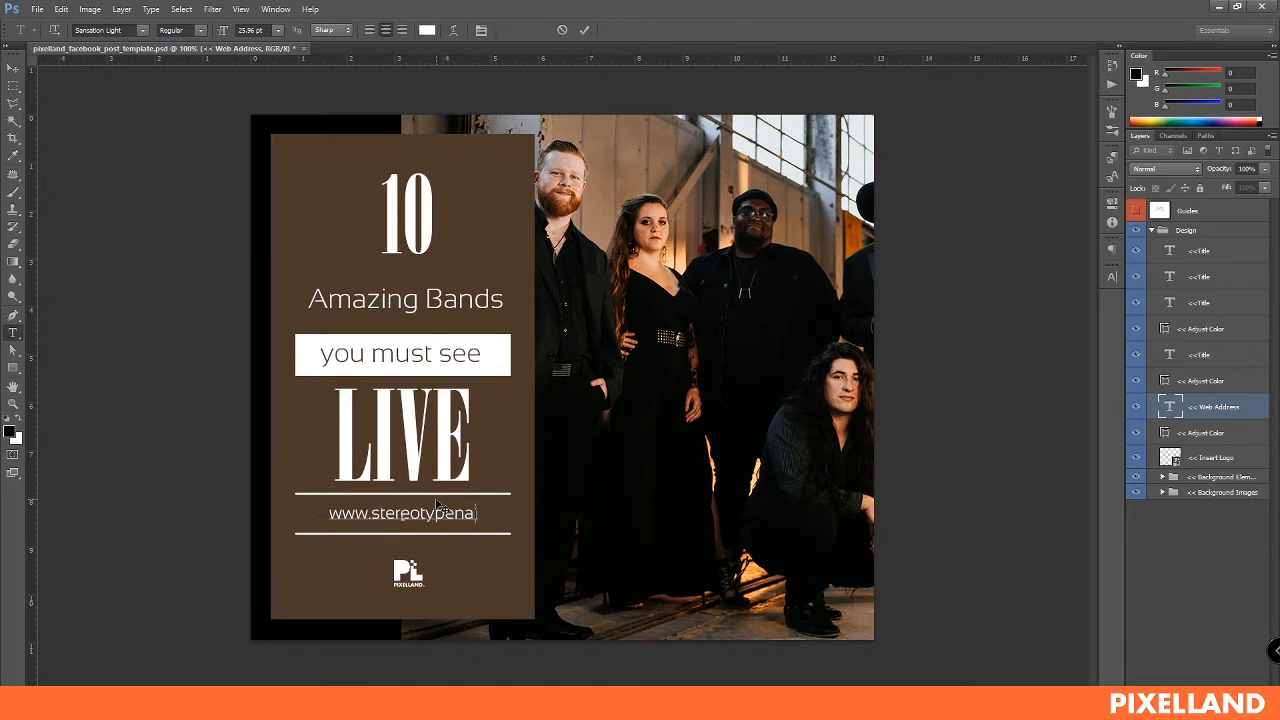
{"action": "type", "text": "tion.com"}
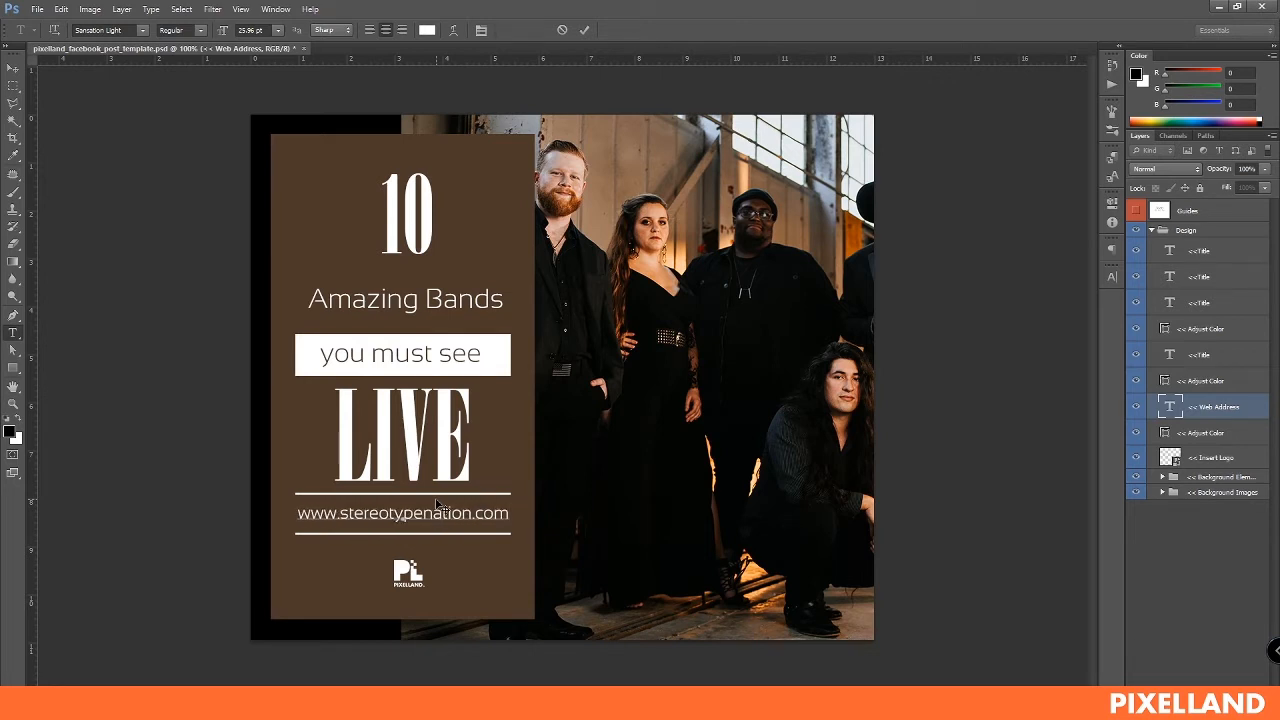
{"action": "left_click", "coordinate": [1195, 354]}
{"action": "key", "text": "v"}
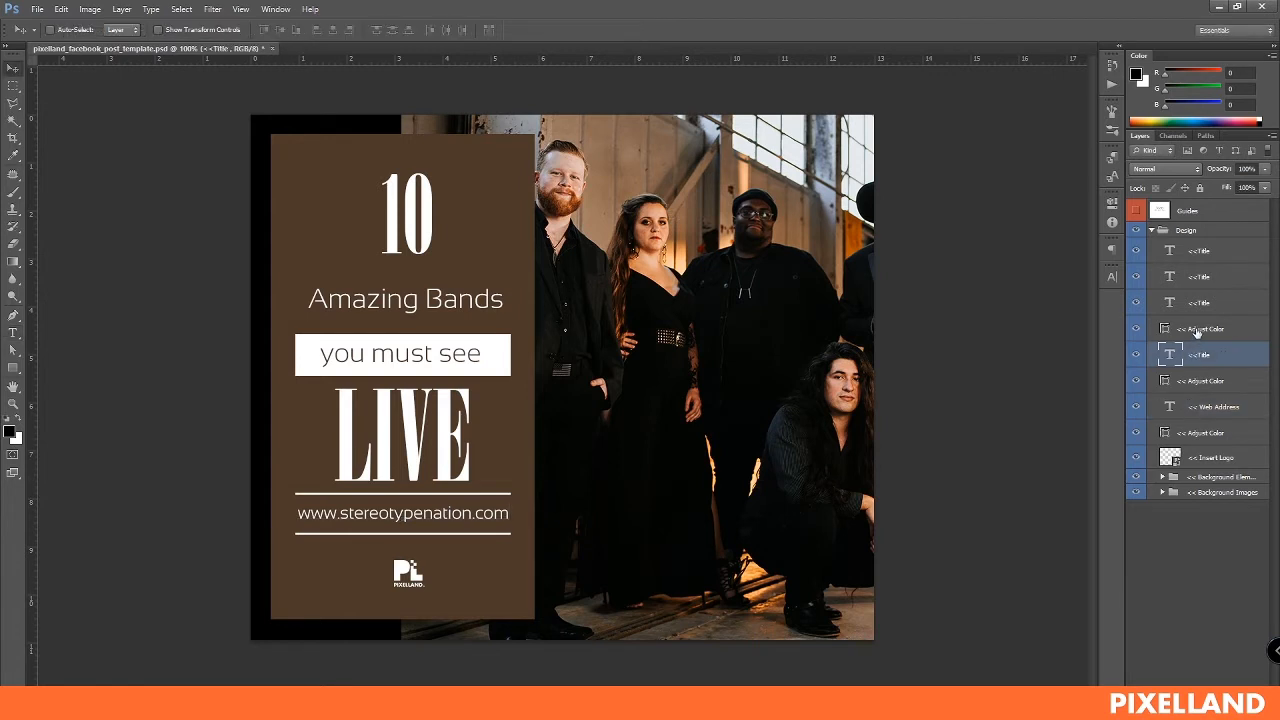
{"action": "left_click", "coordinate": [1197, 330]}
{"action": "left_click", "coordinate": [1203, 407]}
{"action": "left_click", "coordinate": [1199, 434]}
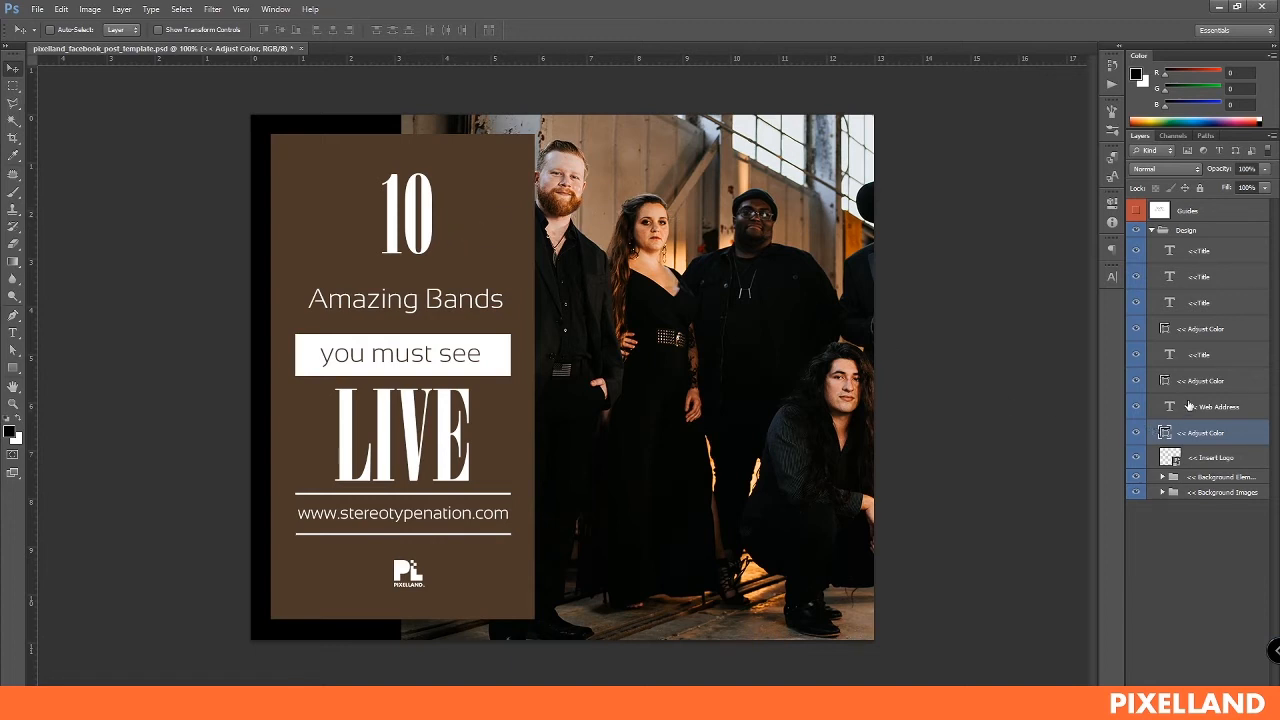
{"action": "left_click", "coordinate": [1188, 407]}
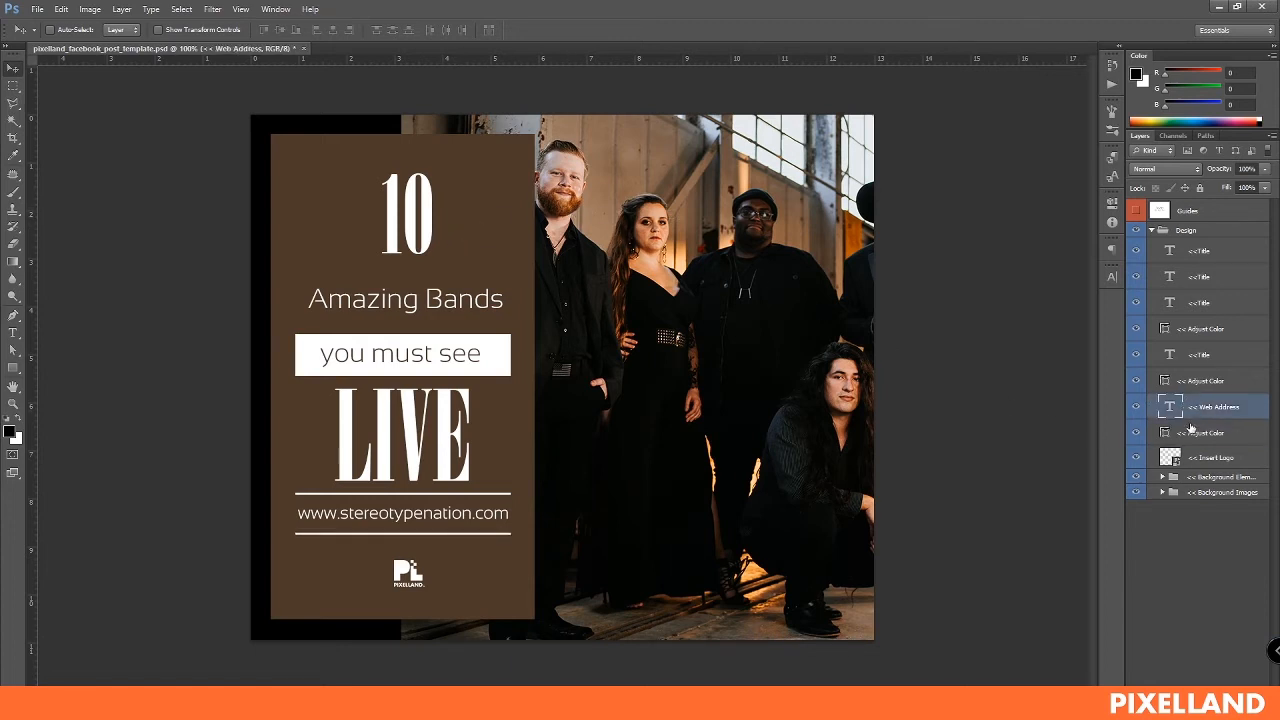
{"action": "left_click", "coordinate": [1192, 432]}
- Replace the placeholder logo with the Stereotype_logo file, scaled to about 85.5% and placed below the web address in the panel
{"action": "left_click", "coordinate": [1184, 458]}
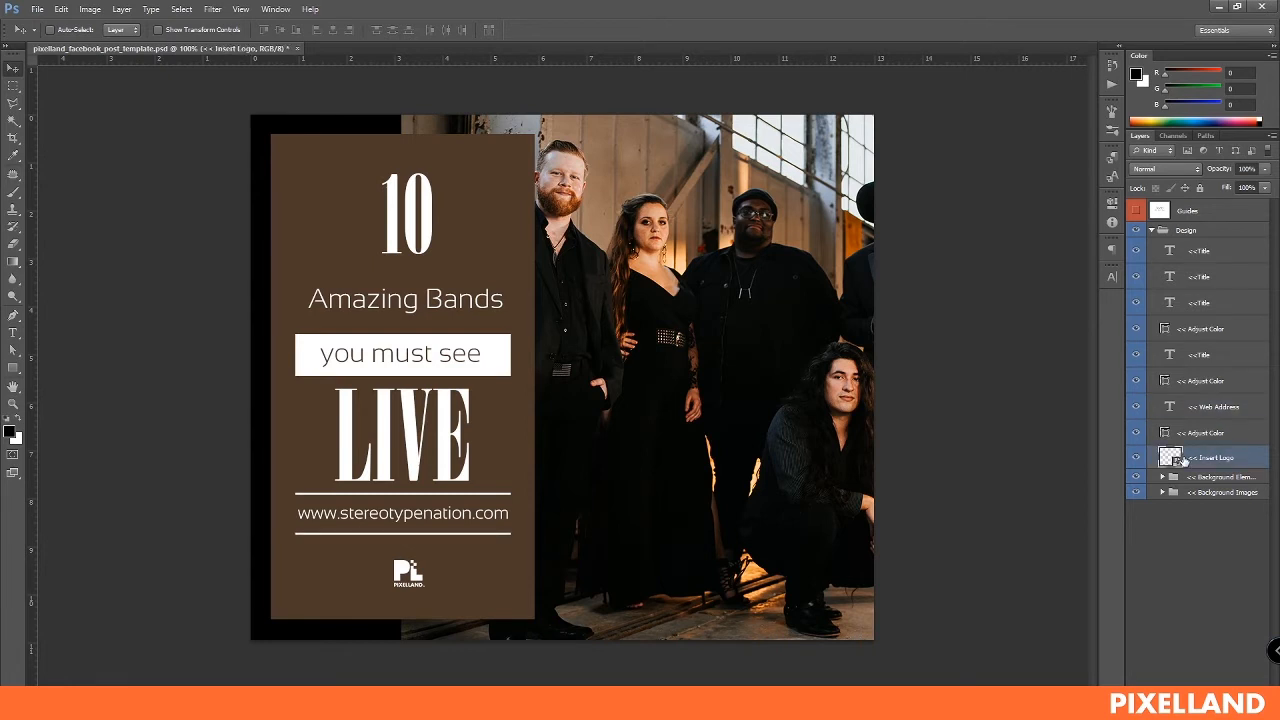
{"action": "key", "text": "Delete"}
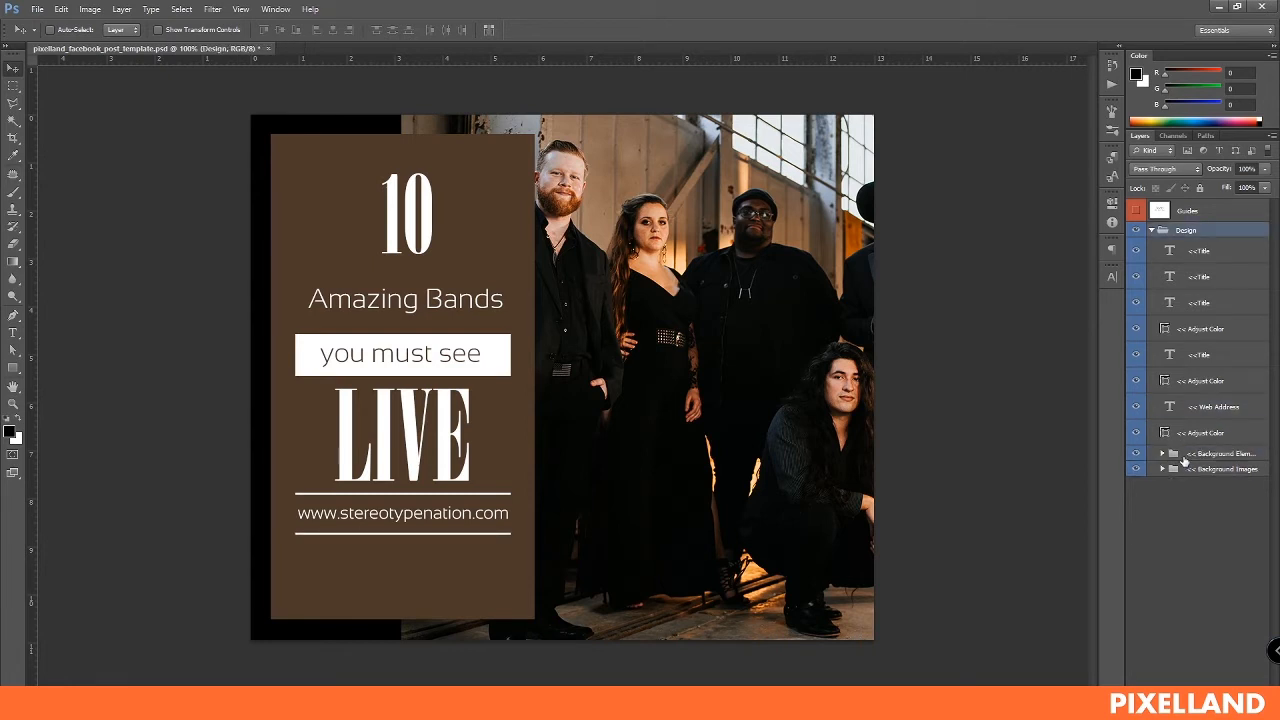
{"action": "left_click", "coordinate": [36, 10]}
{"action": "left_click", "coordinate": [100, 226]}
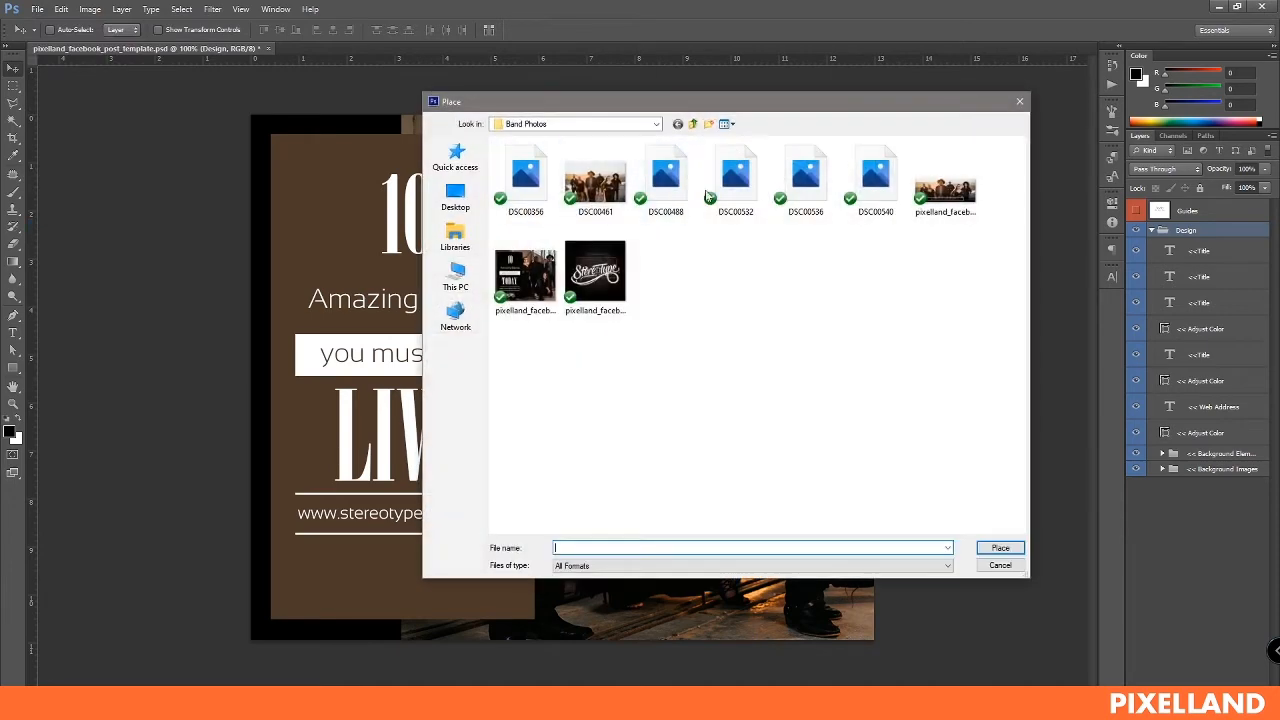
{"action": "left_click", "coordinate": [693, 125]}
{"action": "left_click", "coordinate": [693, 125]}
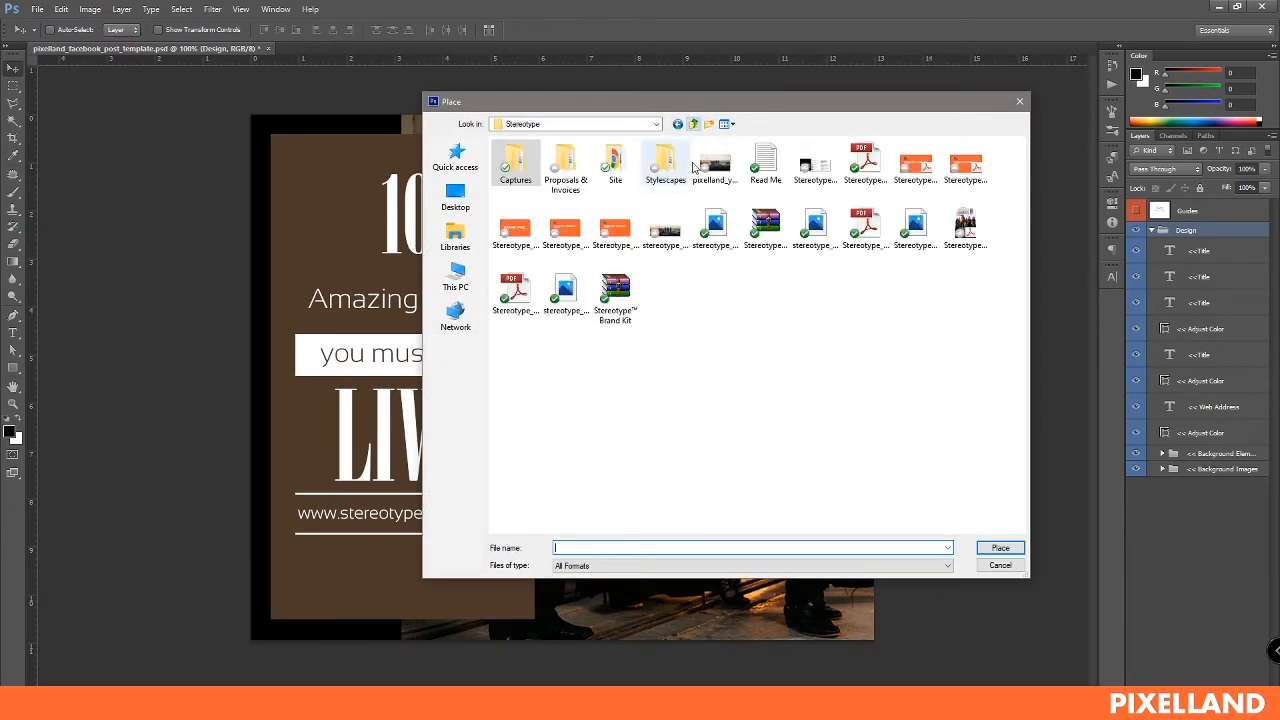
{"action": "left_click", "coordinate": [865, 228]}
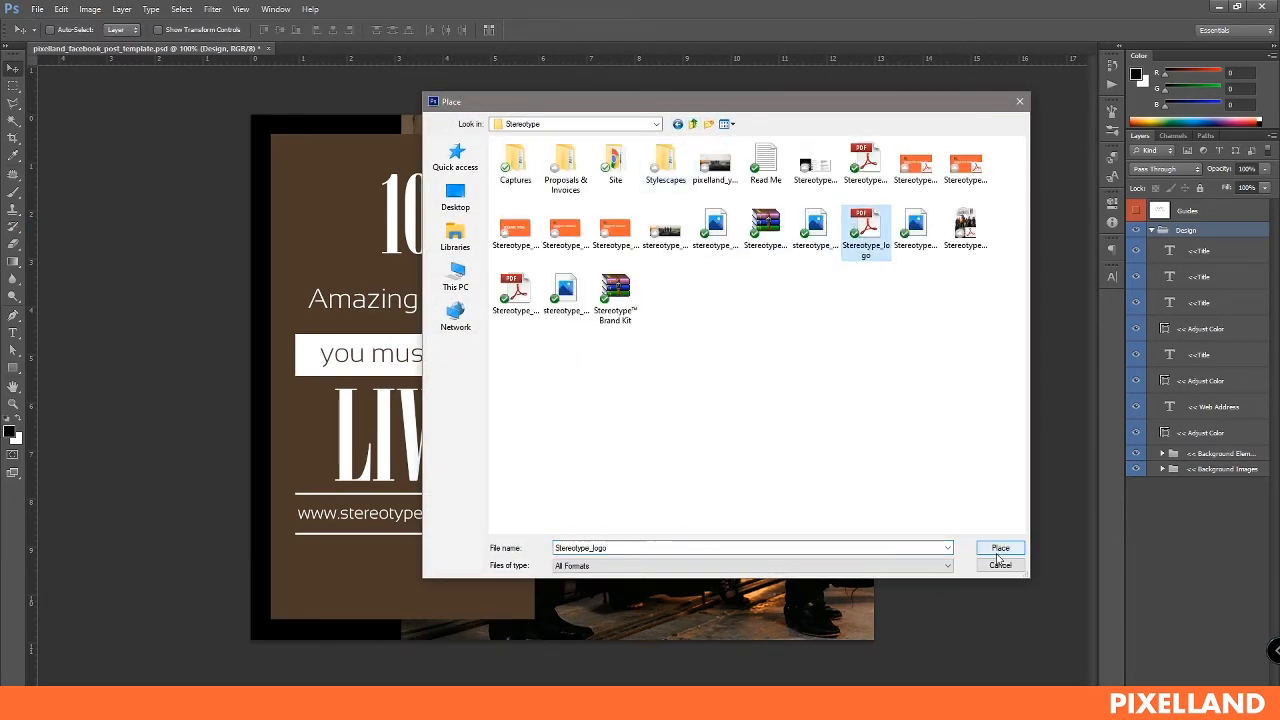
{"action": "left_click", "coordinate": [1000, 548]}
{"action": "left_click", "coordinate": [554, 338]}
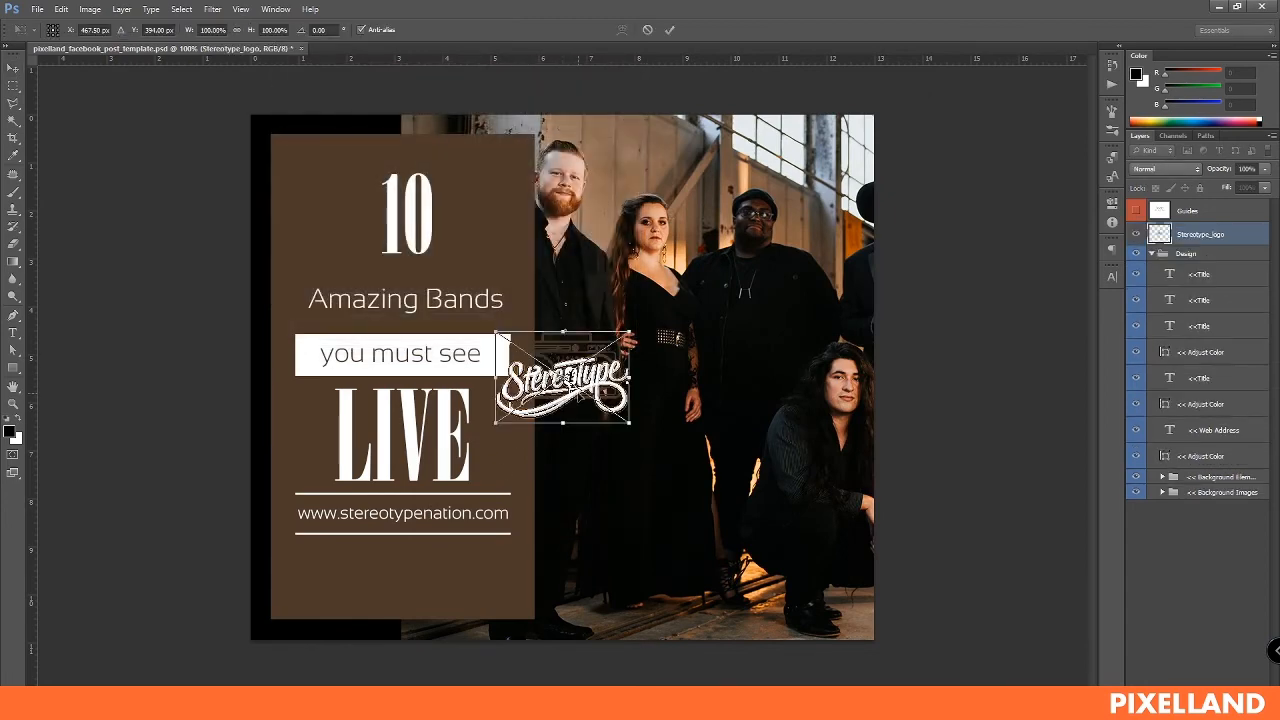
{"action": "left_click_drag", "start_coordinate": [612, 380], "coordinate": [460, 540]}
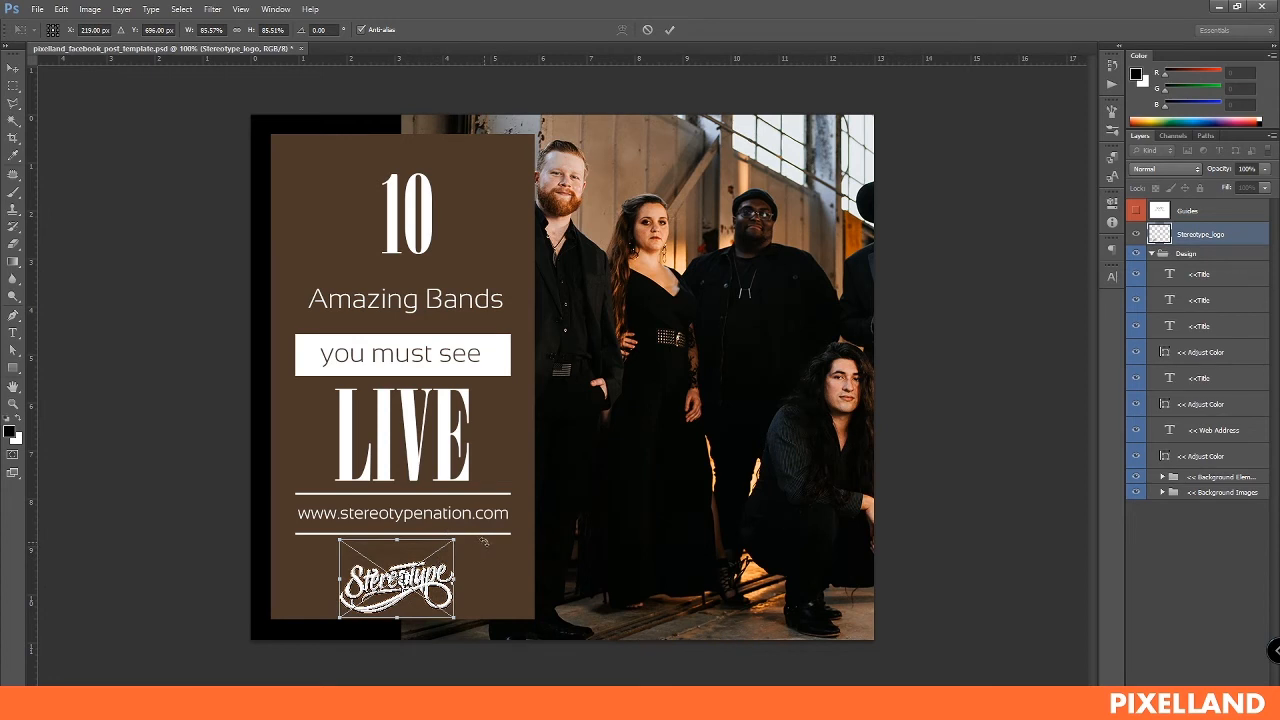
{"action": "key", "text": "Return"}
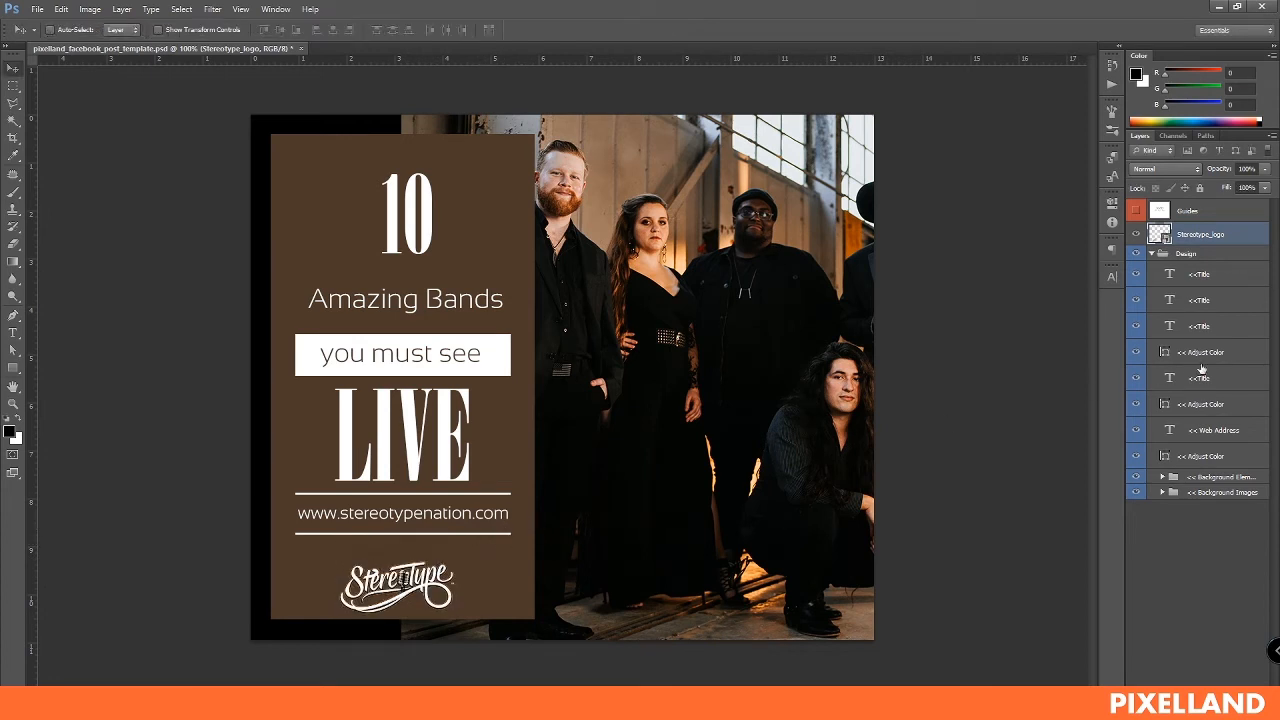
- Darken the text panel's fill in the background elements group to the near-black brown 1e150e
{"action": "left_click", "coordinate": [1162, 477]}
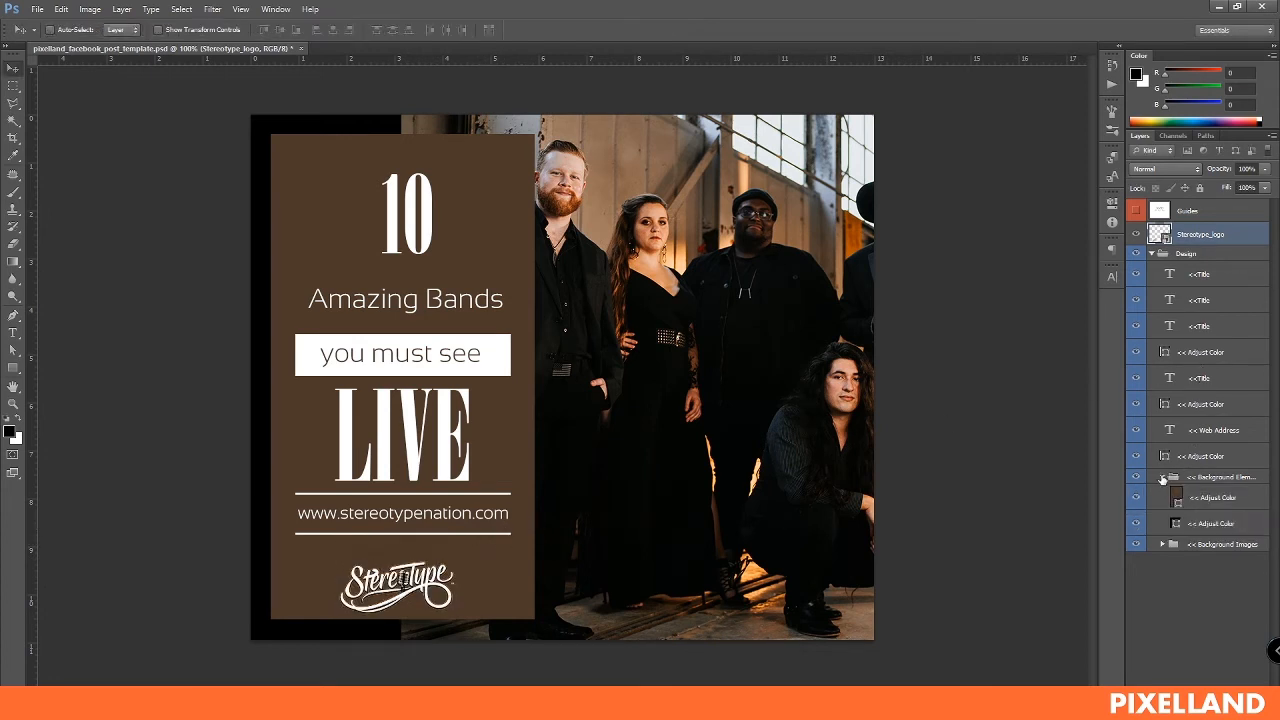
{"action": "double_click", "coordinate": [1177, 497]}
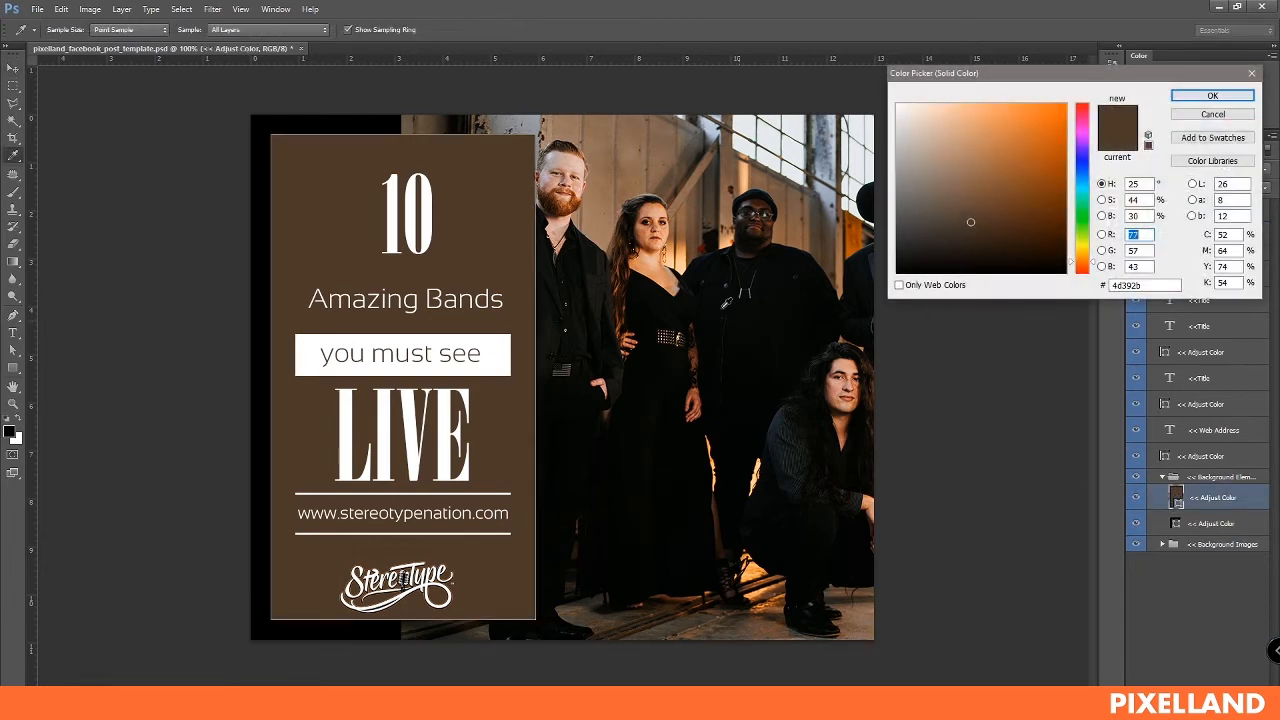
{"action": "left_click", "coordinate": [975, 233]}
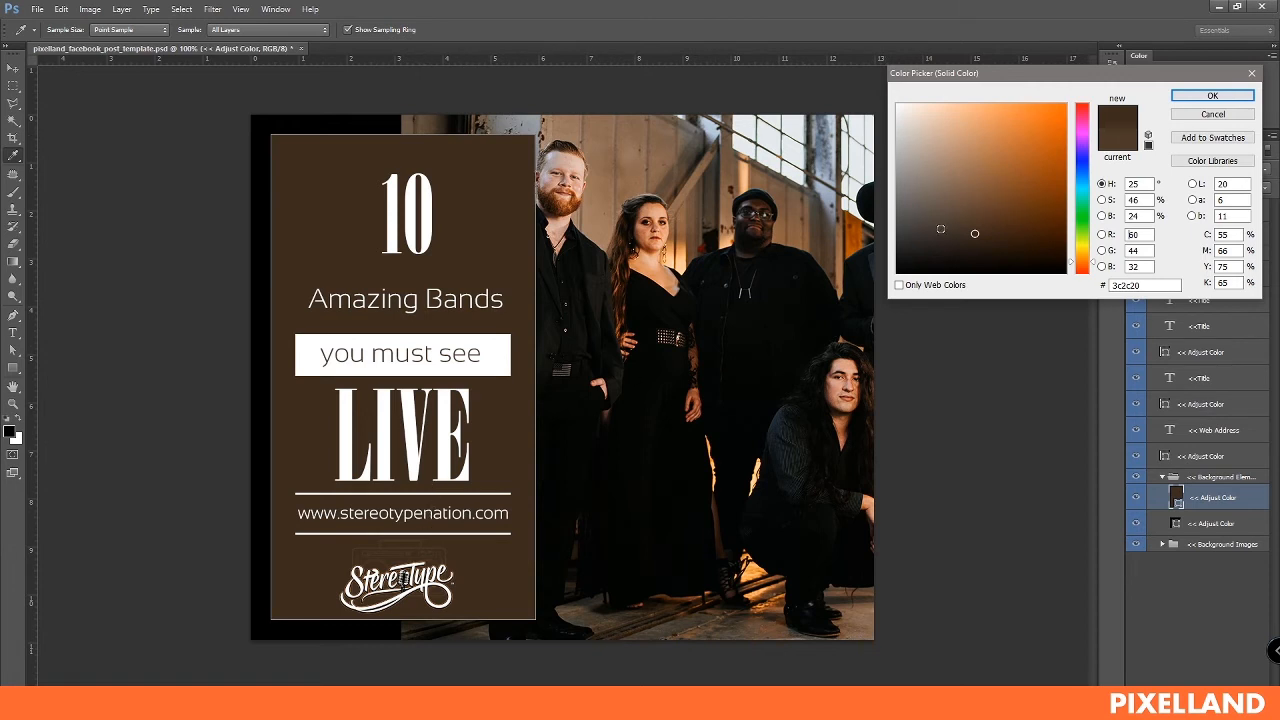
{"action": "mouse_move", "coordinate": [945, 237]}
{"action": "left_mouse_down"}
{"action": "mouse_move", "coordinate": [995, 246]}
{"action": "mouse_move", "coordinate": [984, 253]}
{"action": "left_mouse_up"}
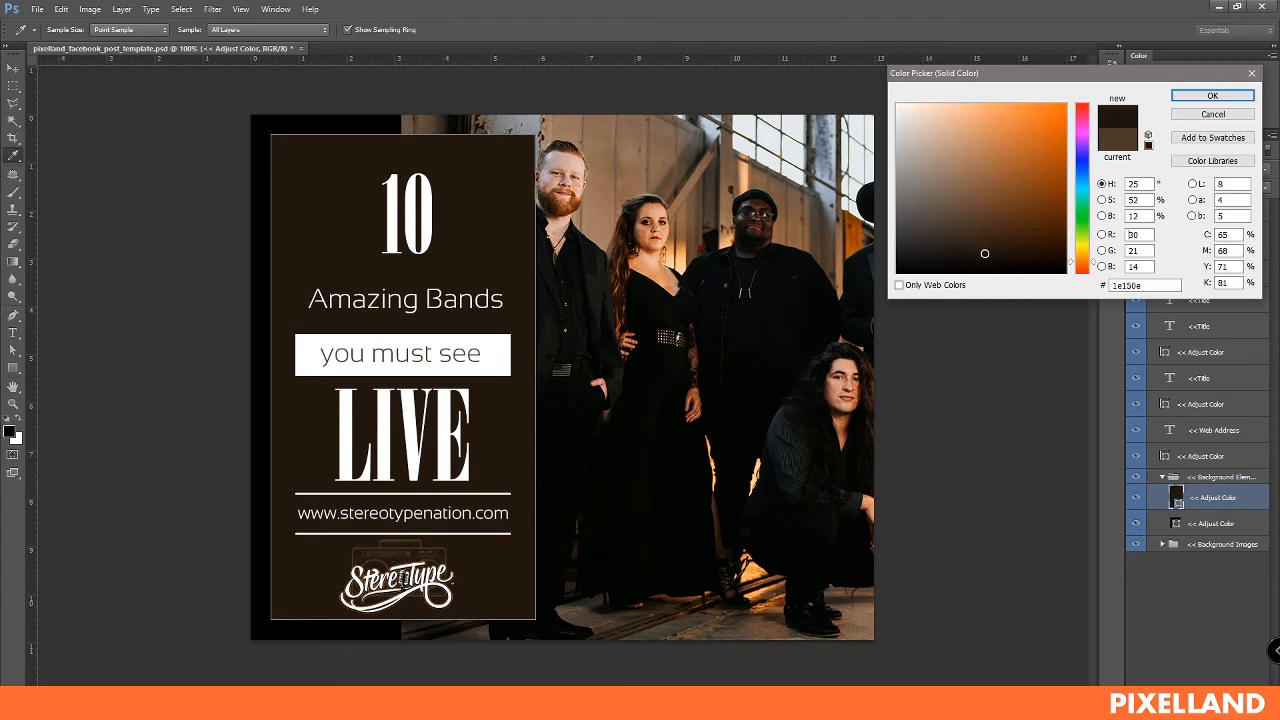
{"action": "left_click", "coordinate": [1212, 96]}
- Show the Guides overlay to check the layout against the safe margins, and hide it again
{"action": "left_click", "coordinate": [1220, 299]}
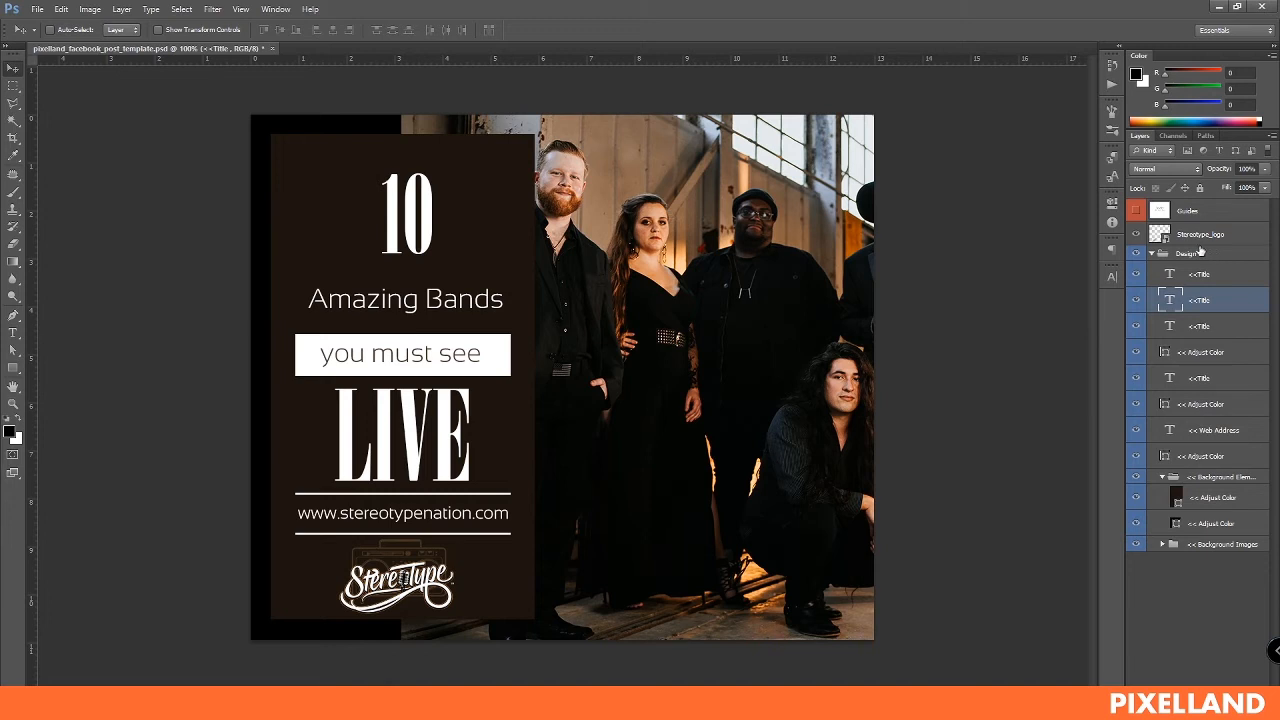
{"action": "left_click", "coordinate": [1137, 211]}
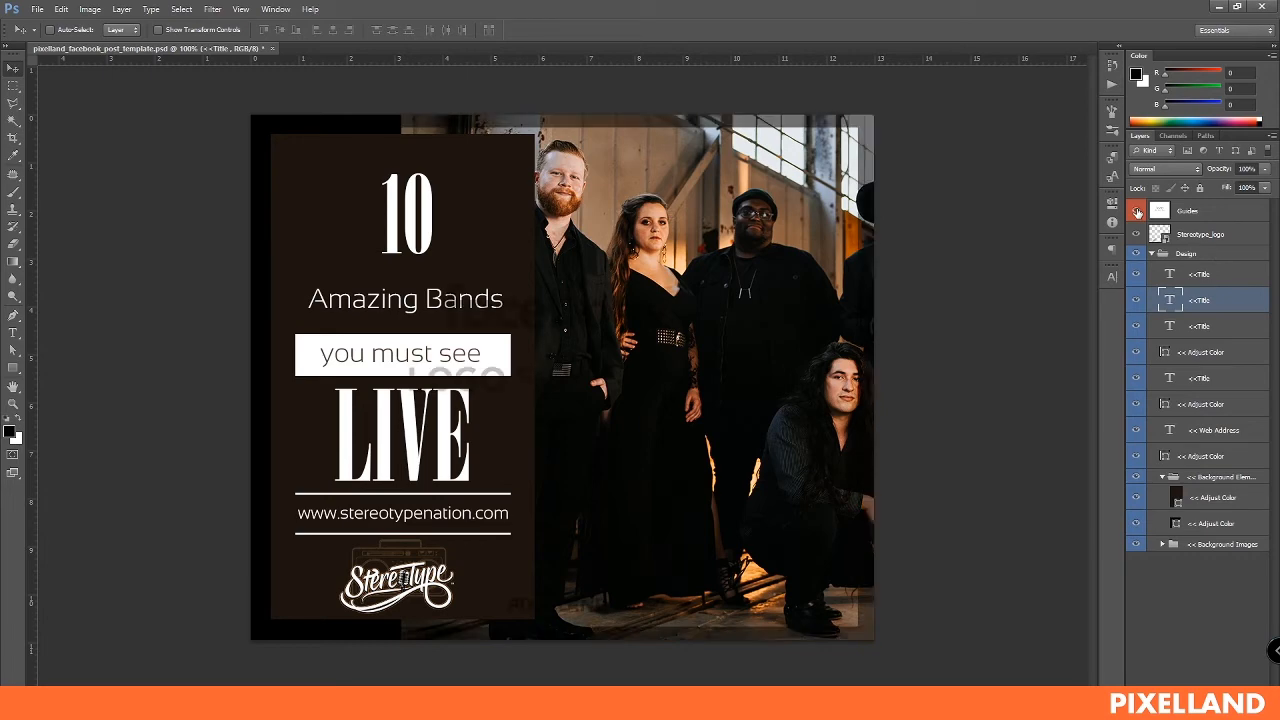
{"action": "left_click", "coordinate": [1137, 211]}
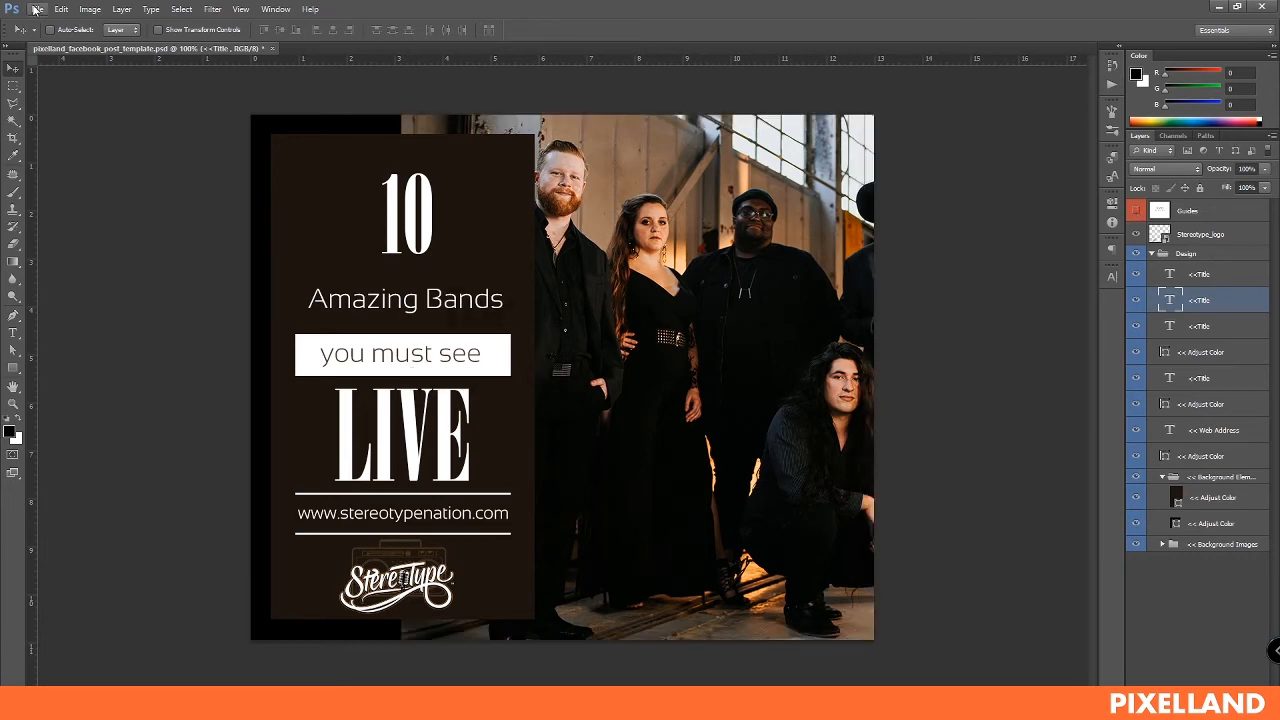
- Start saving a copy of the design and choose the Stereotype project's Captures > Band Photos folder as its location
{"action": "left_click", "coordinate": [35, 9]}
{"action": "left_click", "coordinate": [86, 167]}
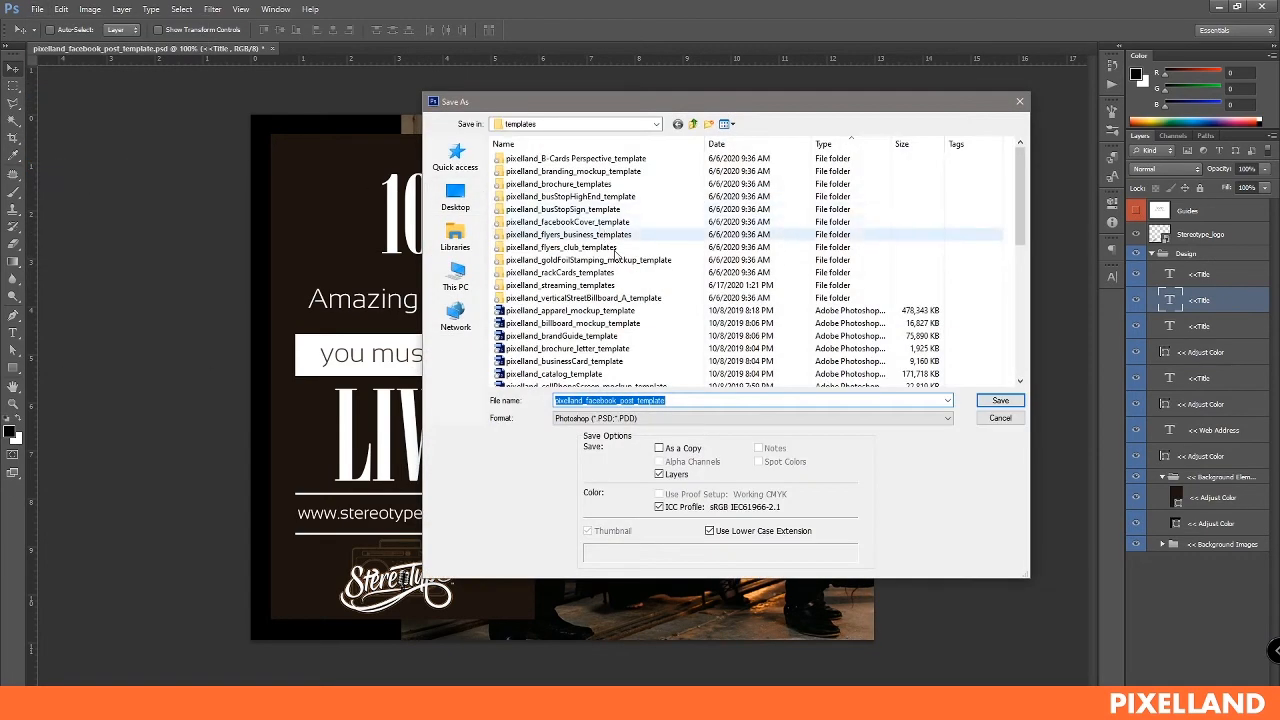
{"action": "left_click", "coordinate": [693, 124]}
{"action": "double_click", "coordinate": [545, 251]}
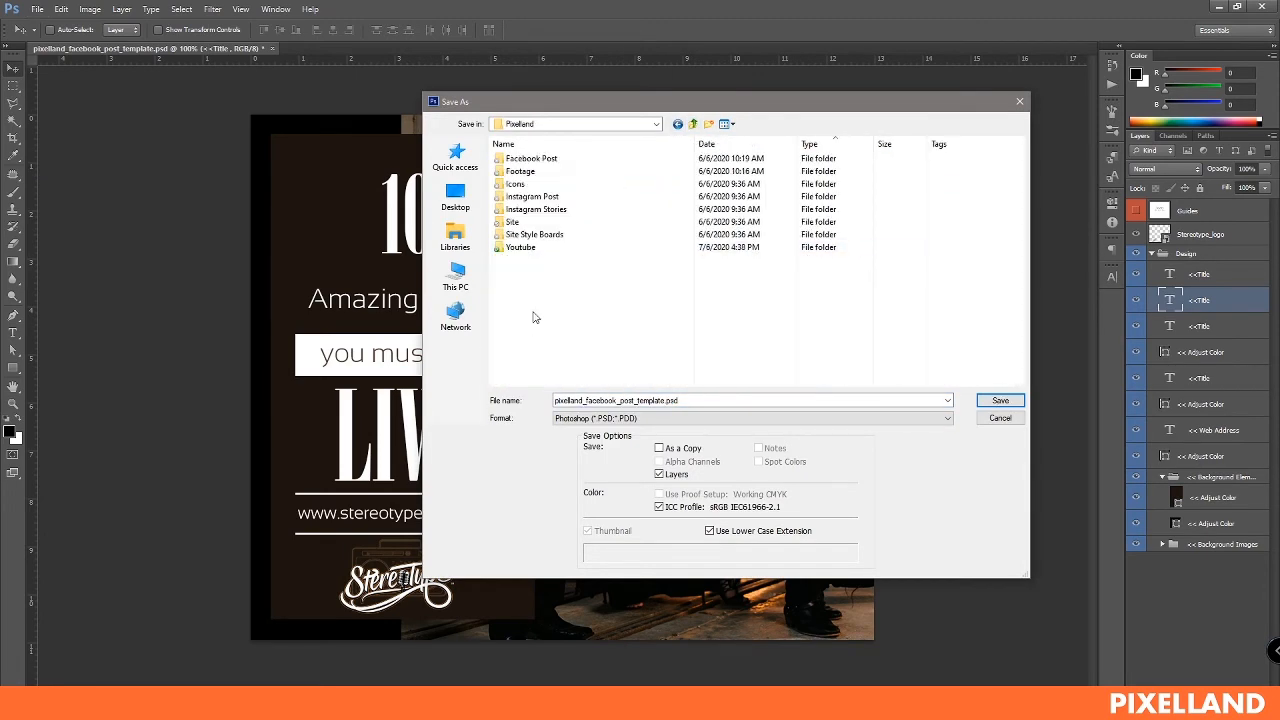
{"action": "left_click", "coordinate": [693, 124]}
{"action": "scroll", "coordinate": [529, 374], "scroll_direction": "down", "scroll_amount": 3}
{"action": "left_click", "coordinate": [531, 326]}
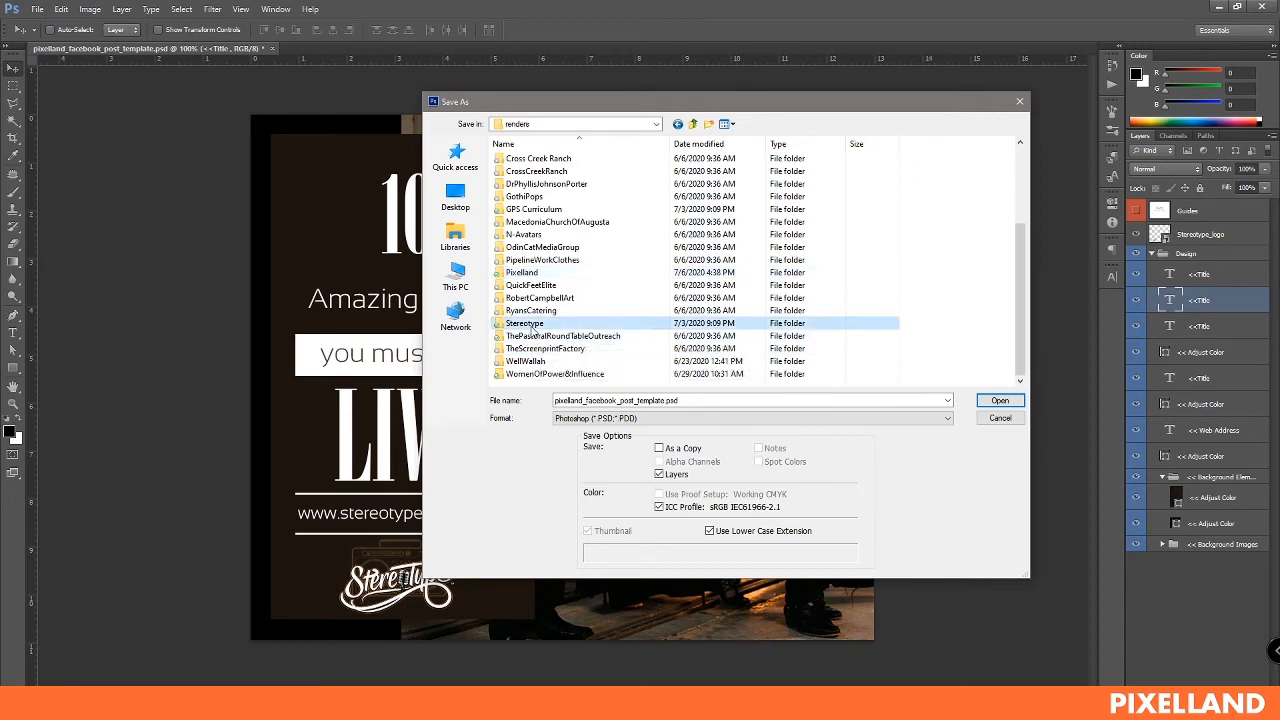
{"action": "double_click", "coordinate": [531, 326]}
{"action": "double_click", "coordinate": [514, 172]}
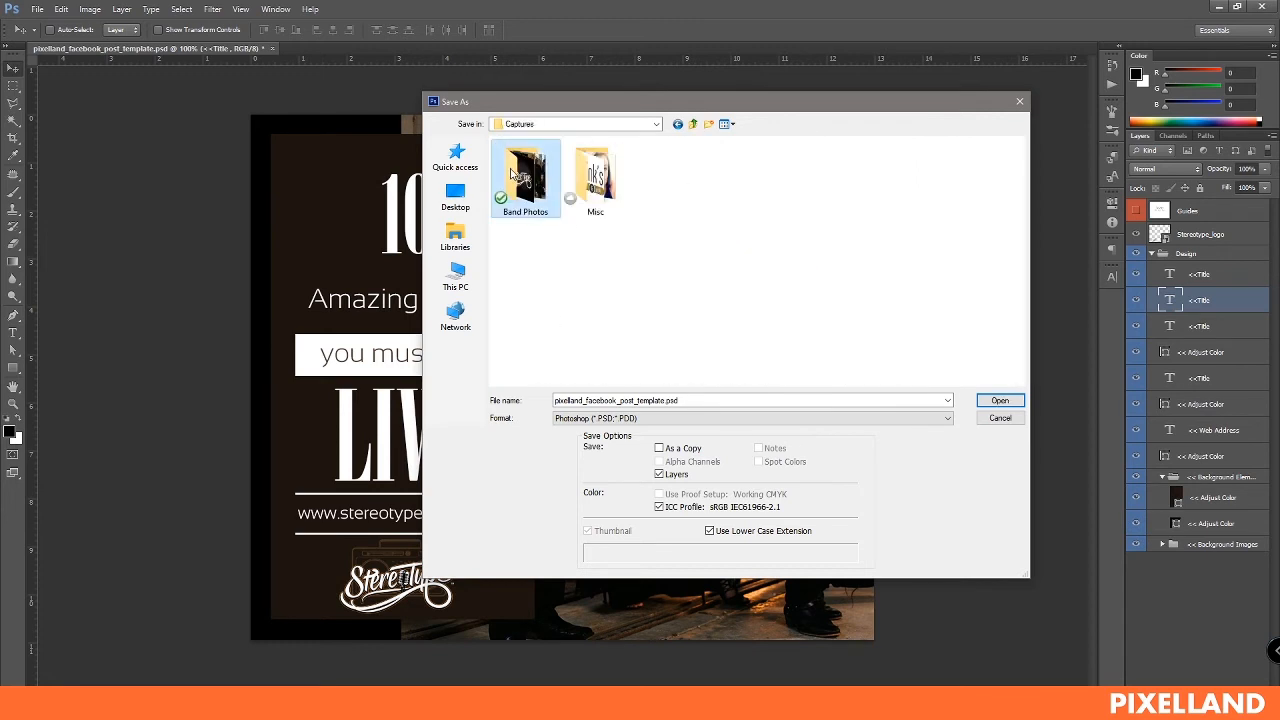
{"action": "double_click", "coordinate": [514, 172]}
- Save the design as a JPEG over the existing pixelland_facebook_post_template file, with maximum quality 12 and the Baseline ("Standard") format
{"action": "left_click", "coordinate": [646, 418]}
{"action": "left_click", "coordinate": [646, 486]}
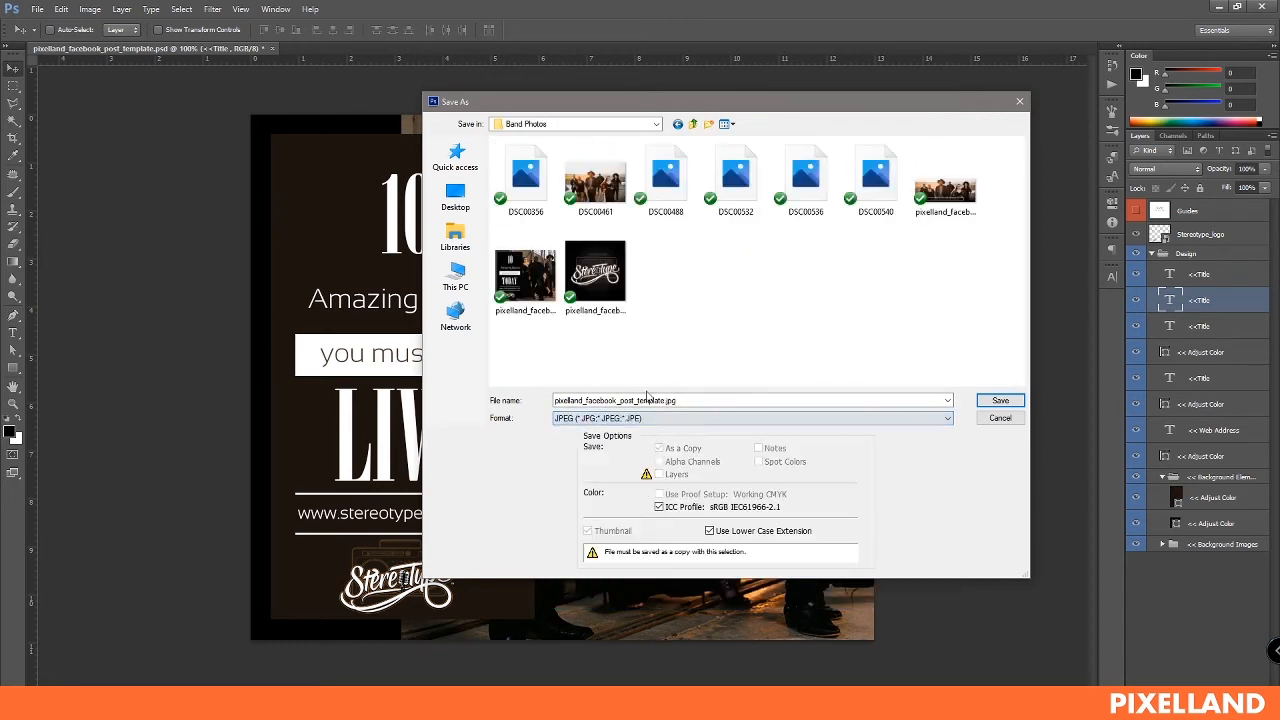
{"action": "left_click", "coordinate": [525, 275]}
{"action": "left_click", "coordinate": [987, 402]}
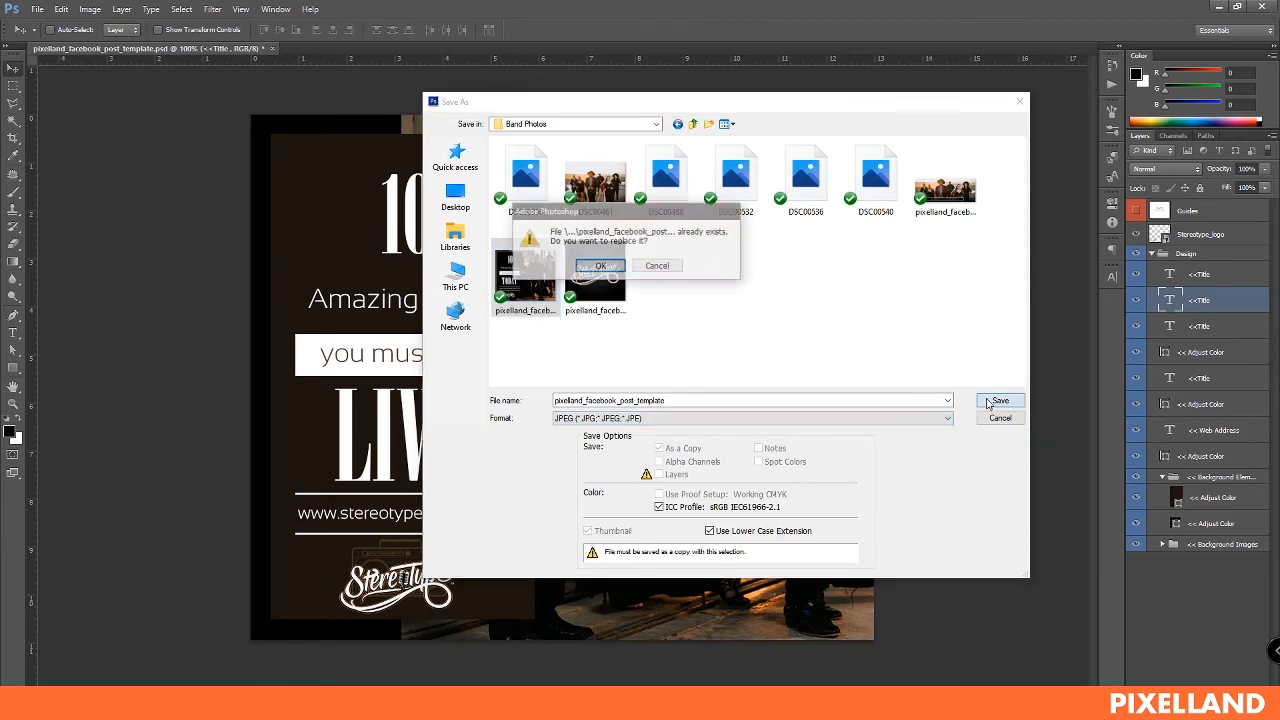
{"action": "left_click", "coordinate": [600, 265]}
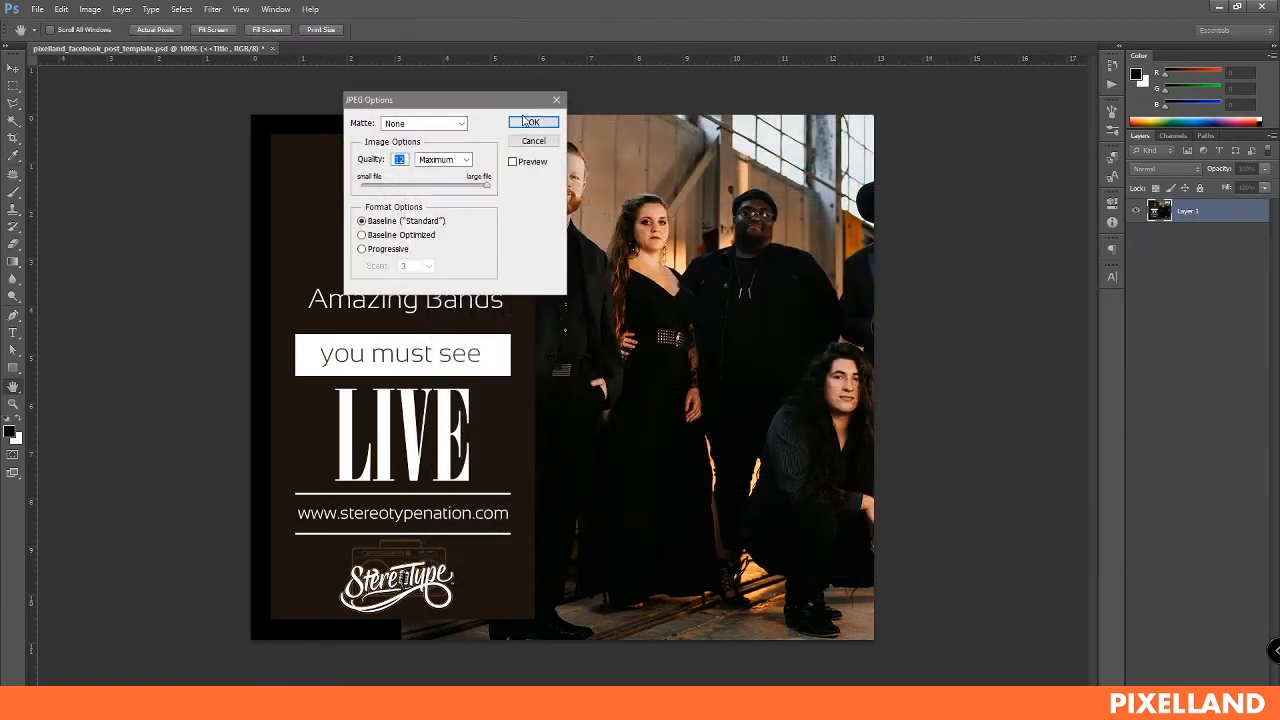
{"action": "left_click", "coordinate": [530, 122]}
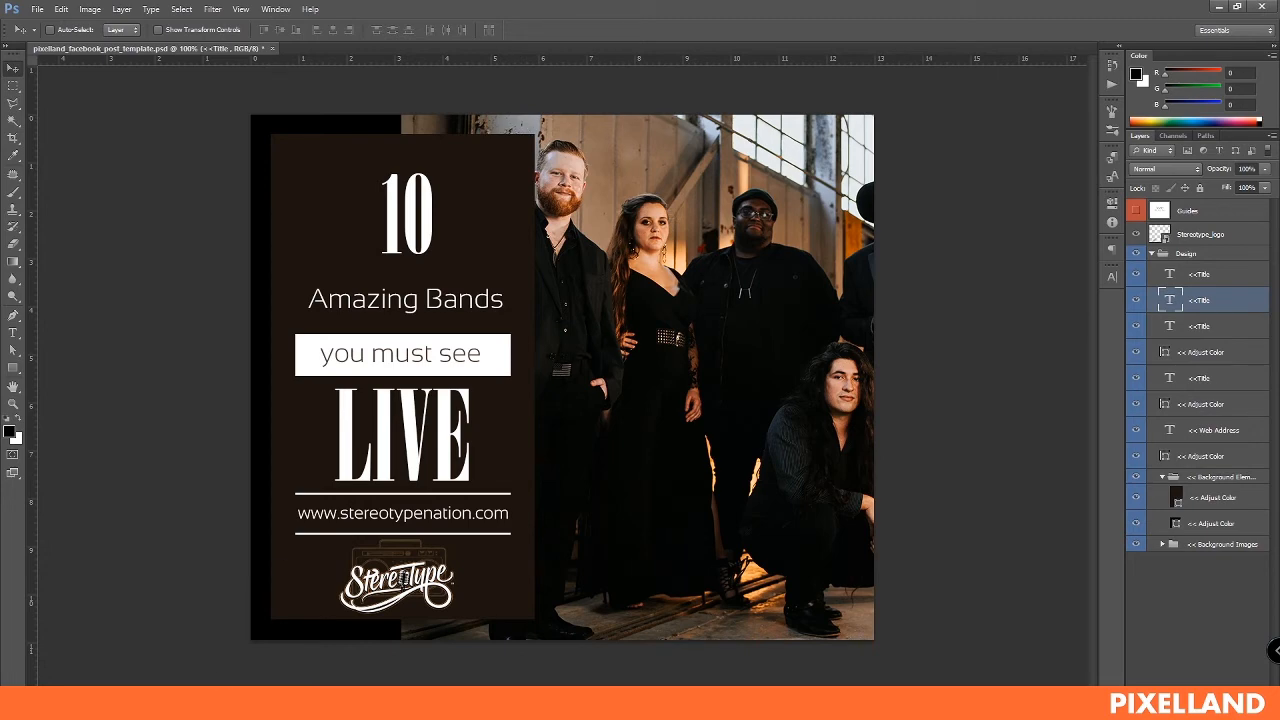
- Switch to the Facebook page in Chrome and start a new post
{"action": "mouse_move", "coordinate": [185, 700]}
{"action": "left_click", "coordinate": [185, 650]}
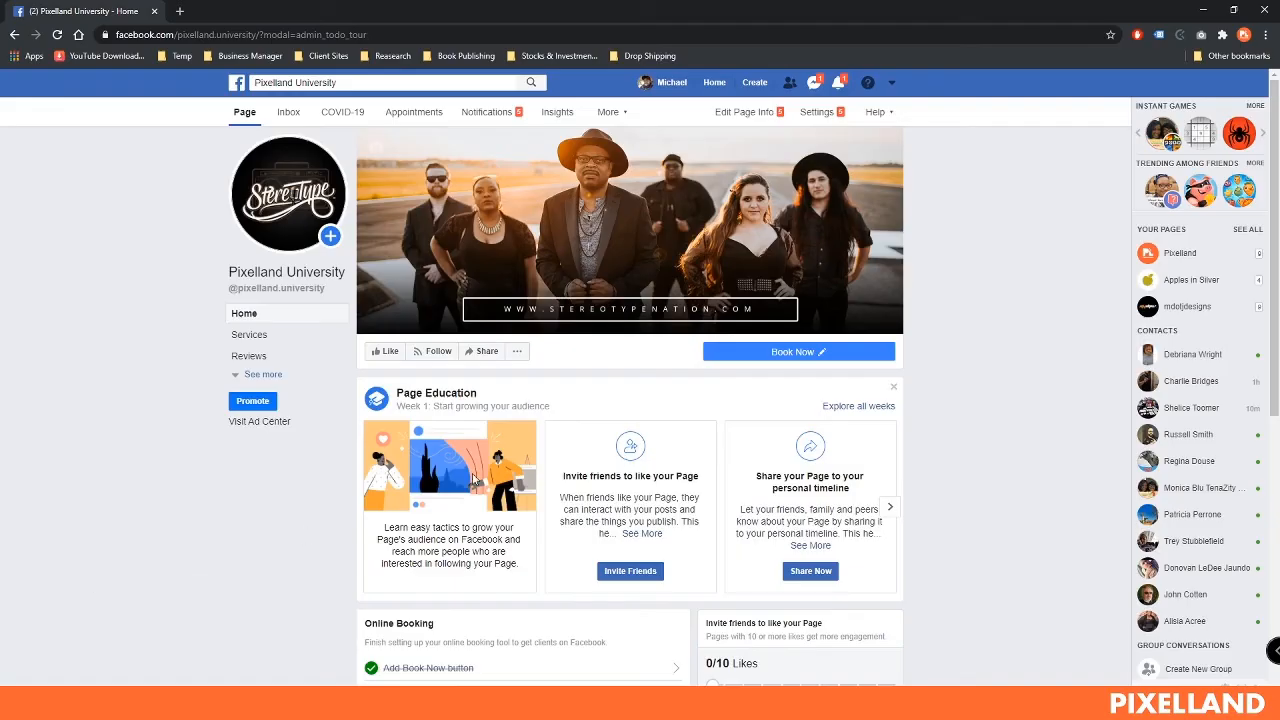
{"action": "scroll", "coordinate": [930, 241], "scroll_direction": "down", "scroll_amount": 4}
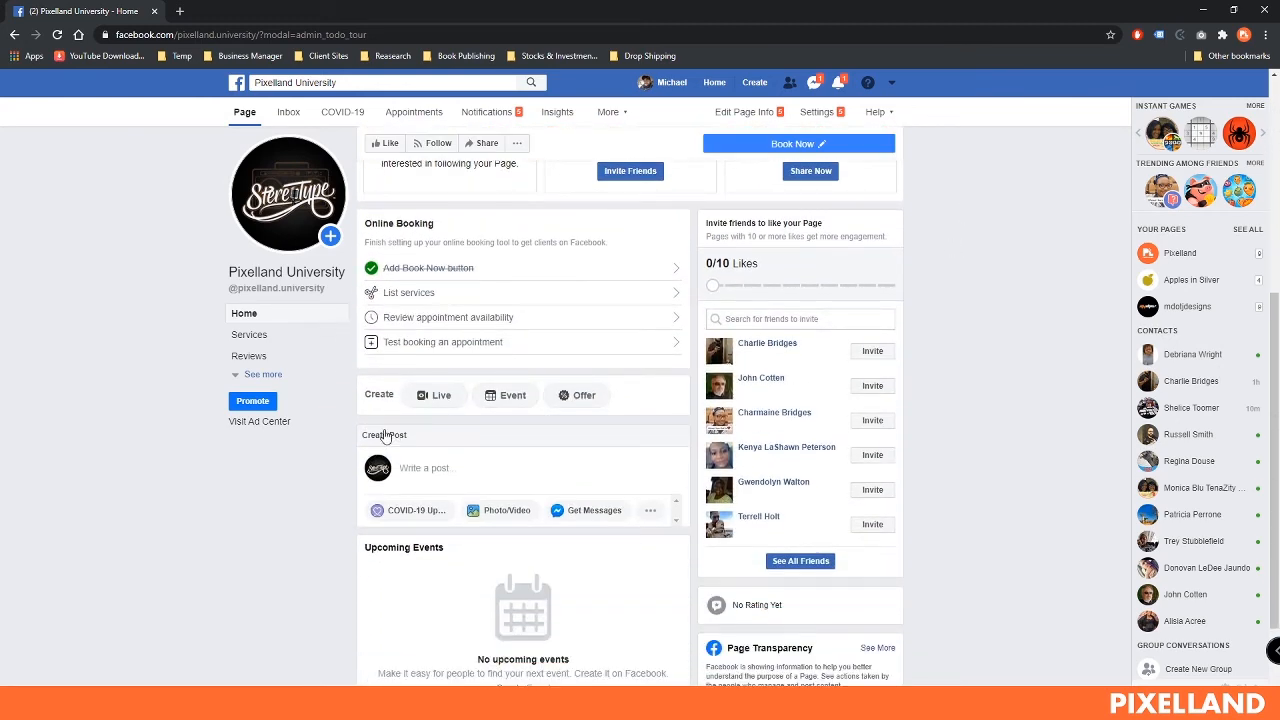
{"action": "left_click", "coordinate": [423, 467]}
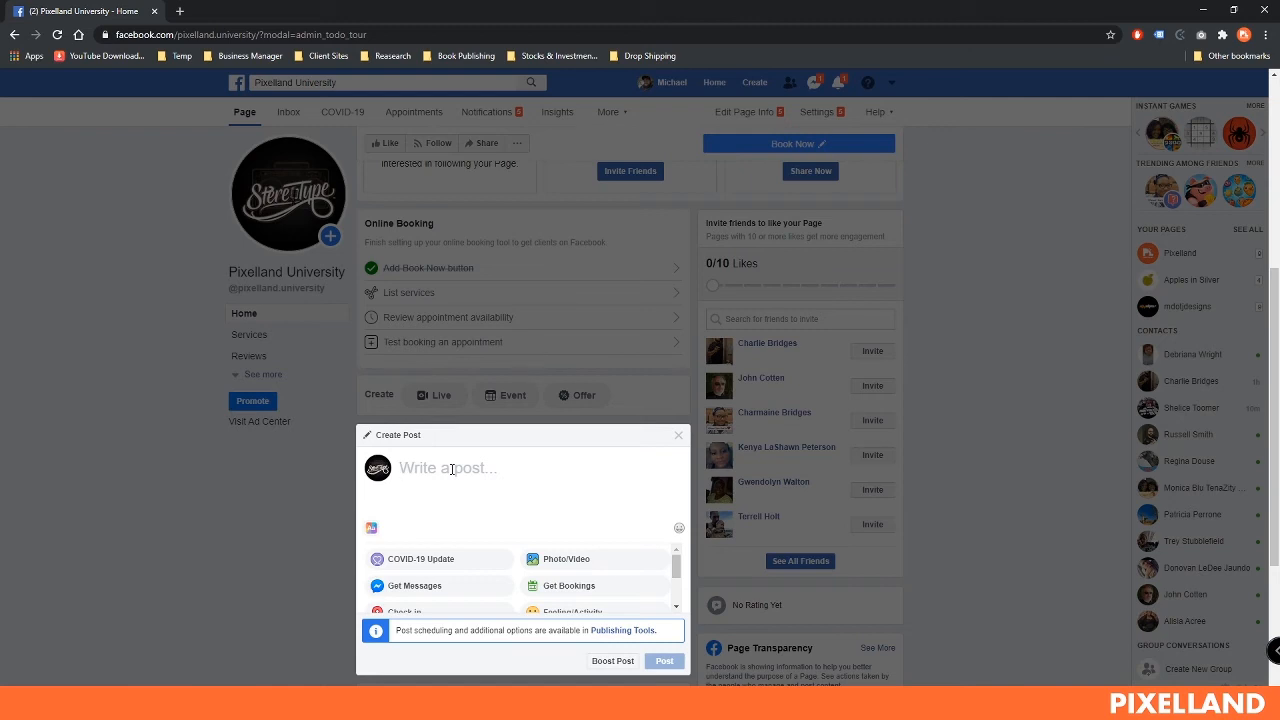
- Write "We are Stereotype Nation! #stereotypenation" as the post text
{"action": "type", "text": "We are"}
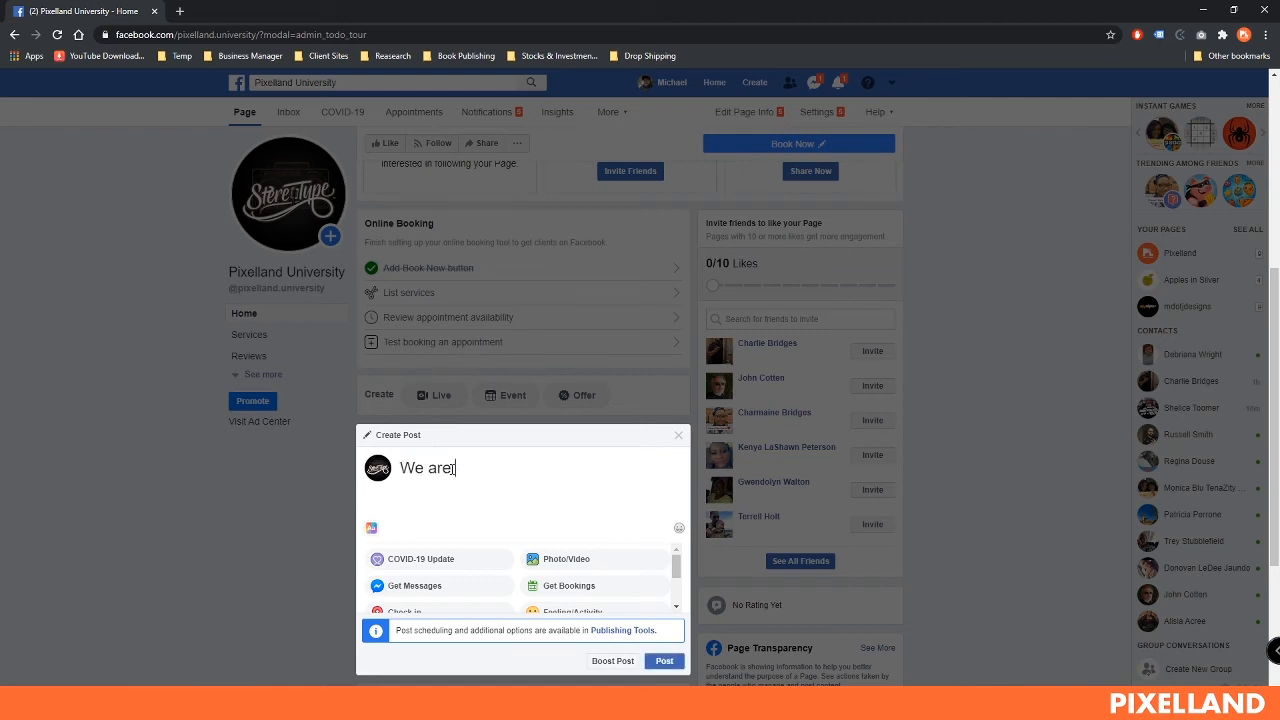
{"action": "type", "text": "Stereotype Nati"}
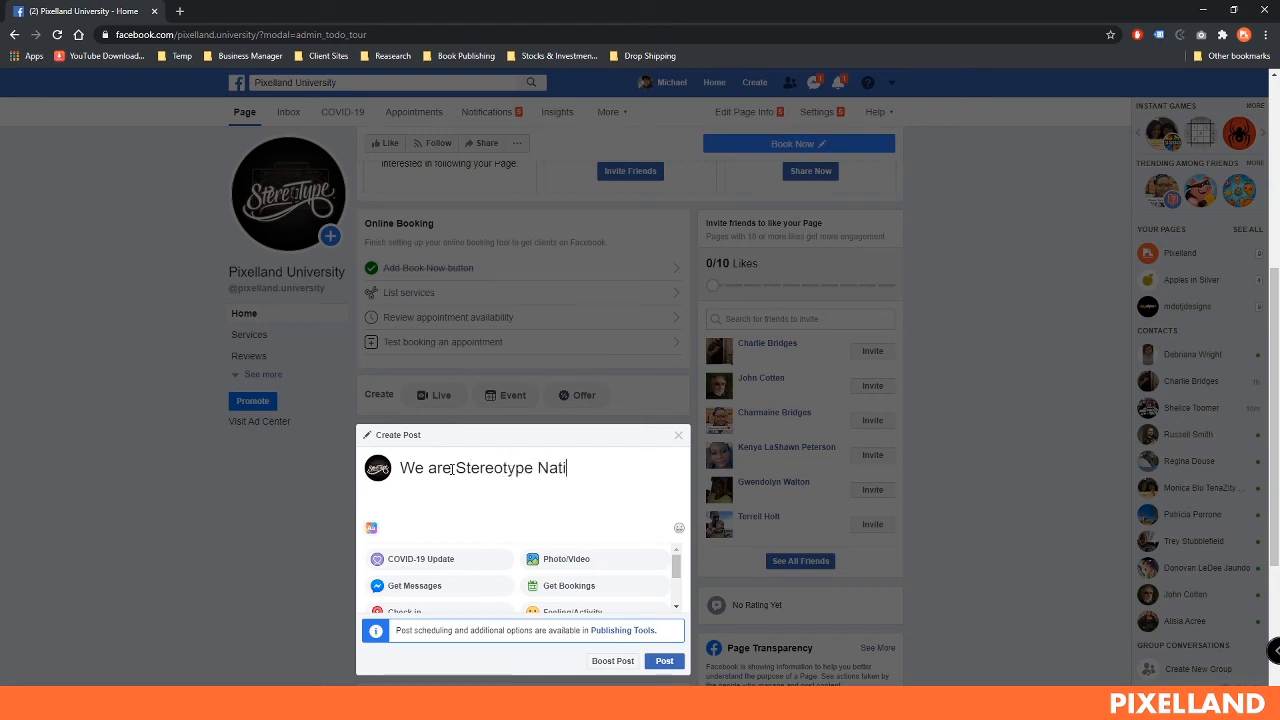
{"action": "type", "text": "on"}
{"action": "type", "text": " #"}
{"action": "type", "text": "stereotyp"}
{"action": "type", "text": "enation"}
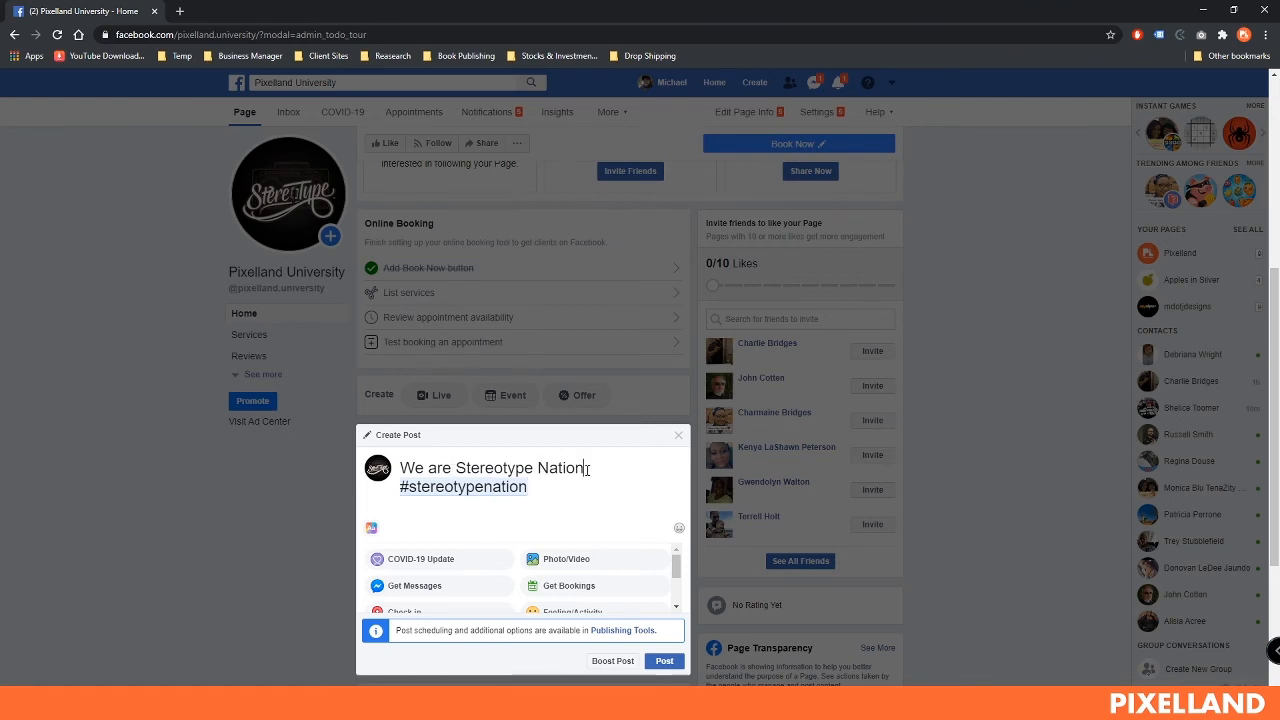
{"action": "type", "text": "!"}
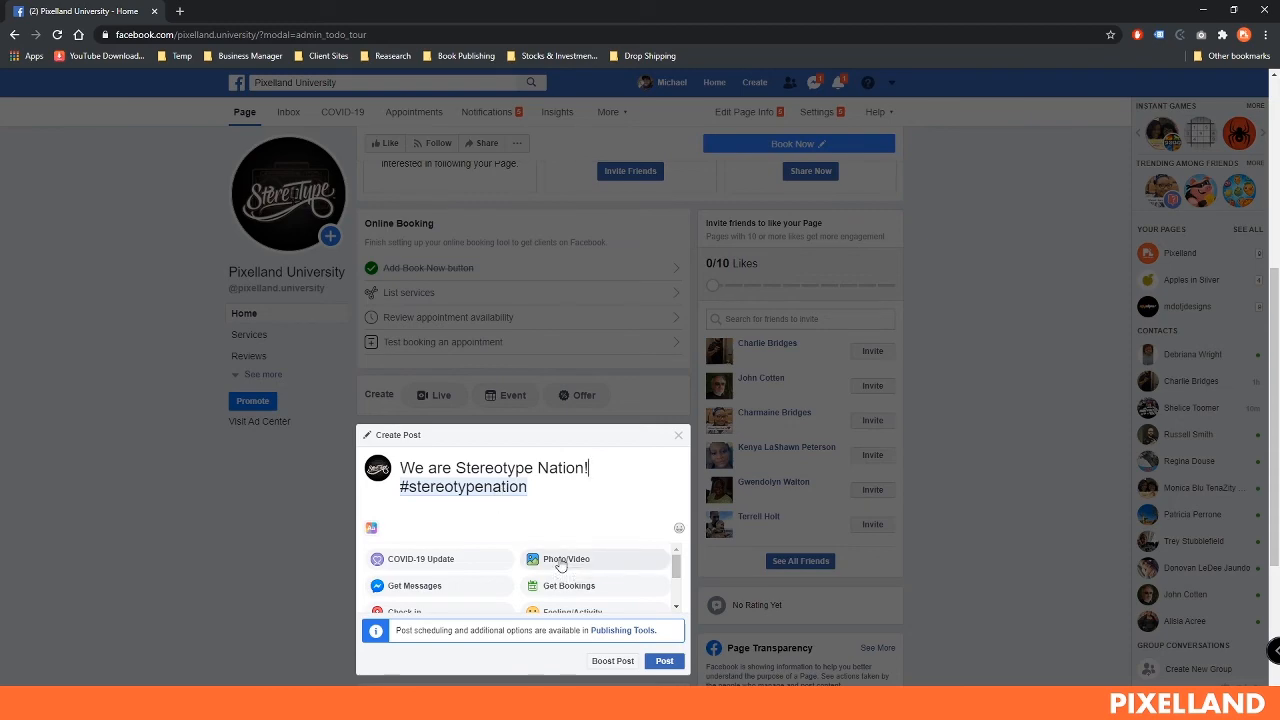
{"action": "left_click", "coordinate": [560, 562]}
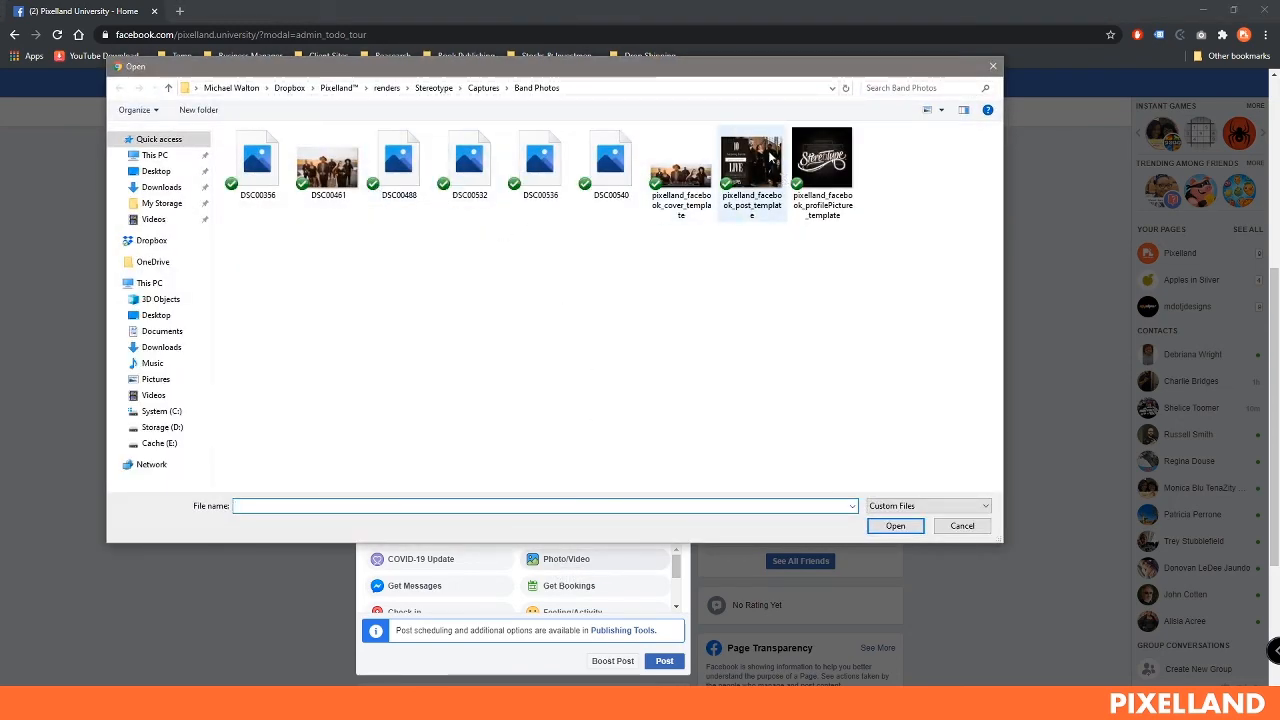
{"action": "left_click", "coordinate": [958, 525]}
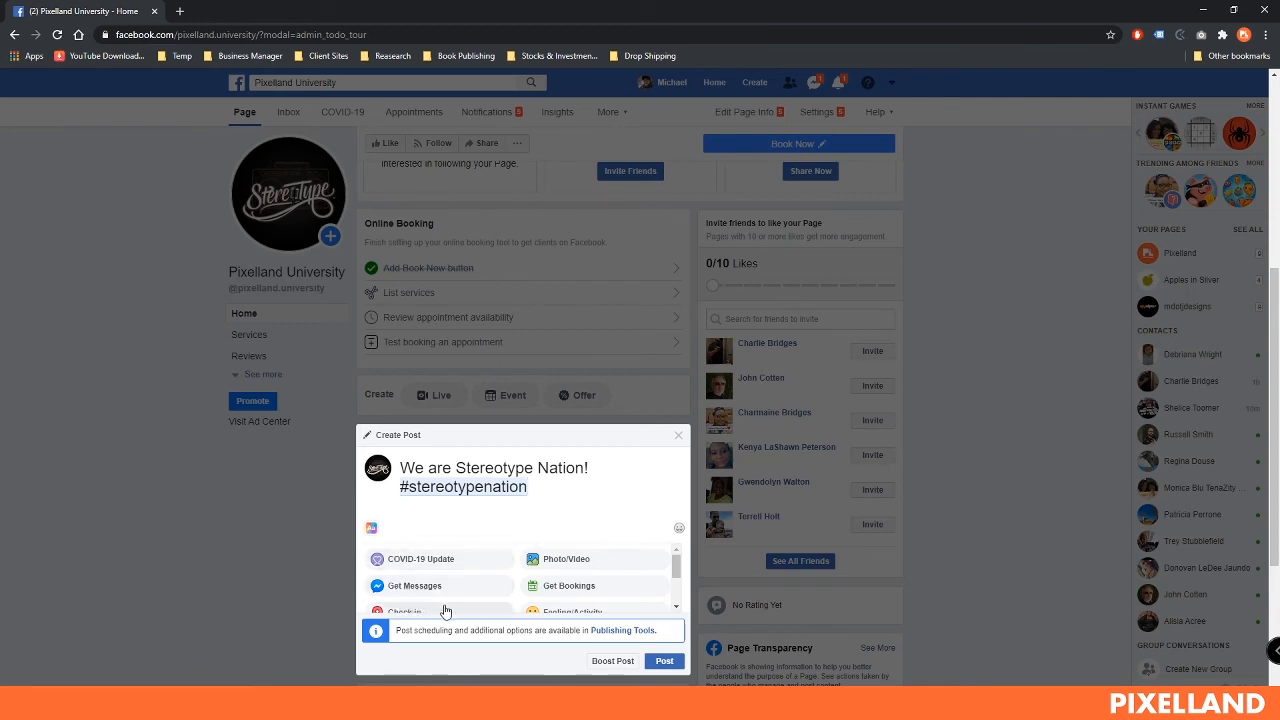
{"action": "mouse_move", "coordinate": [675, 573]}
{"action": "left_mouse_down"}
{"action": "mouse_move", "coordinate": [671, 594]}
{"action": "mouse_move", "coordinate": [675, 556]}
{"action": "left_mouse_up"}
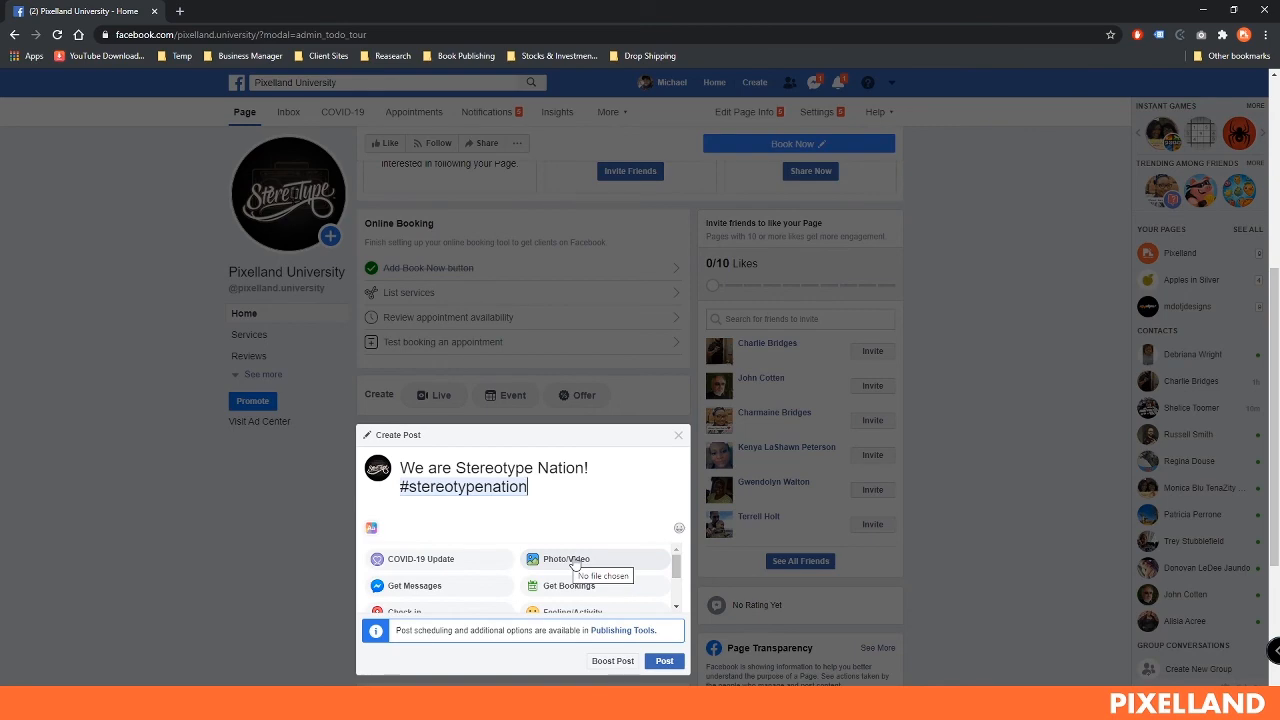
- Attach the pixelland_facebook_post_template image from the Band Photos folder to the new post
{"action": "left_click", "coordinate": [575, 565]}
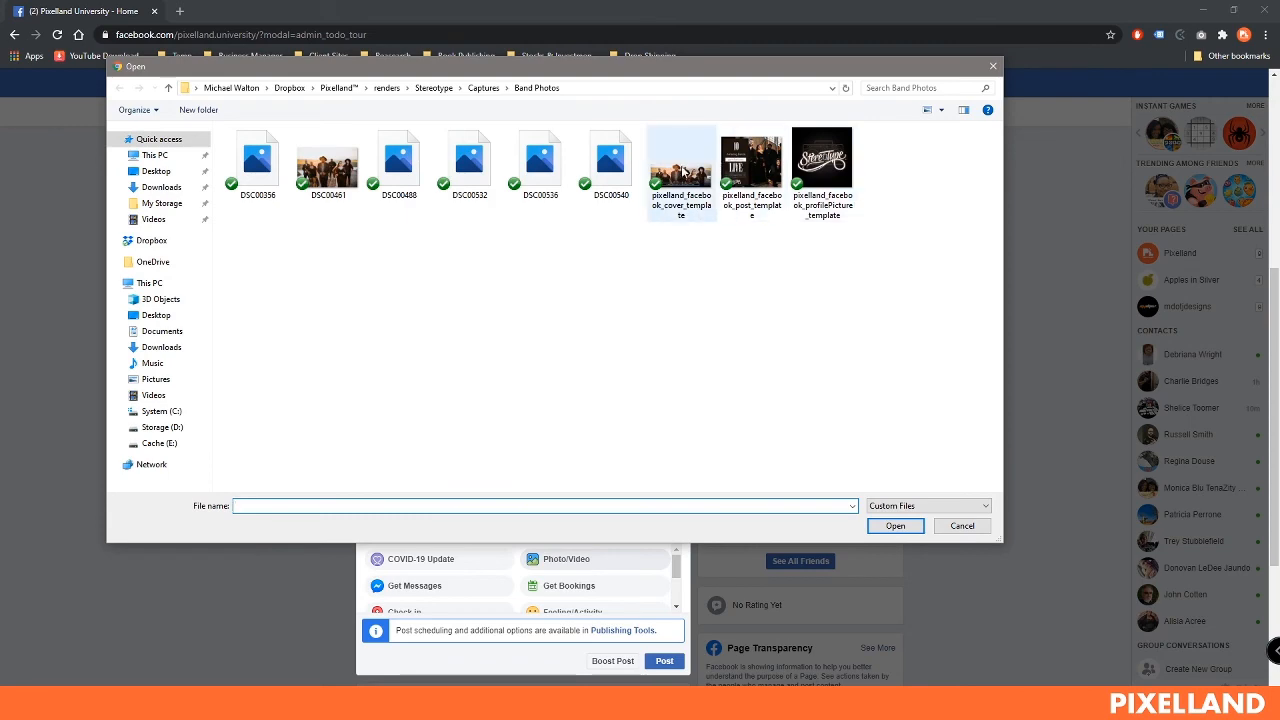
{"action": "left_click", "coordinate": [762, 180]}
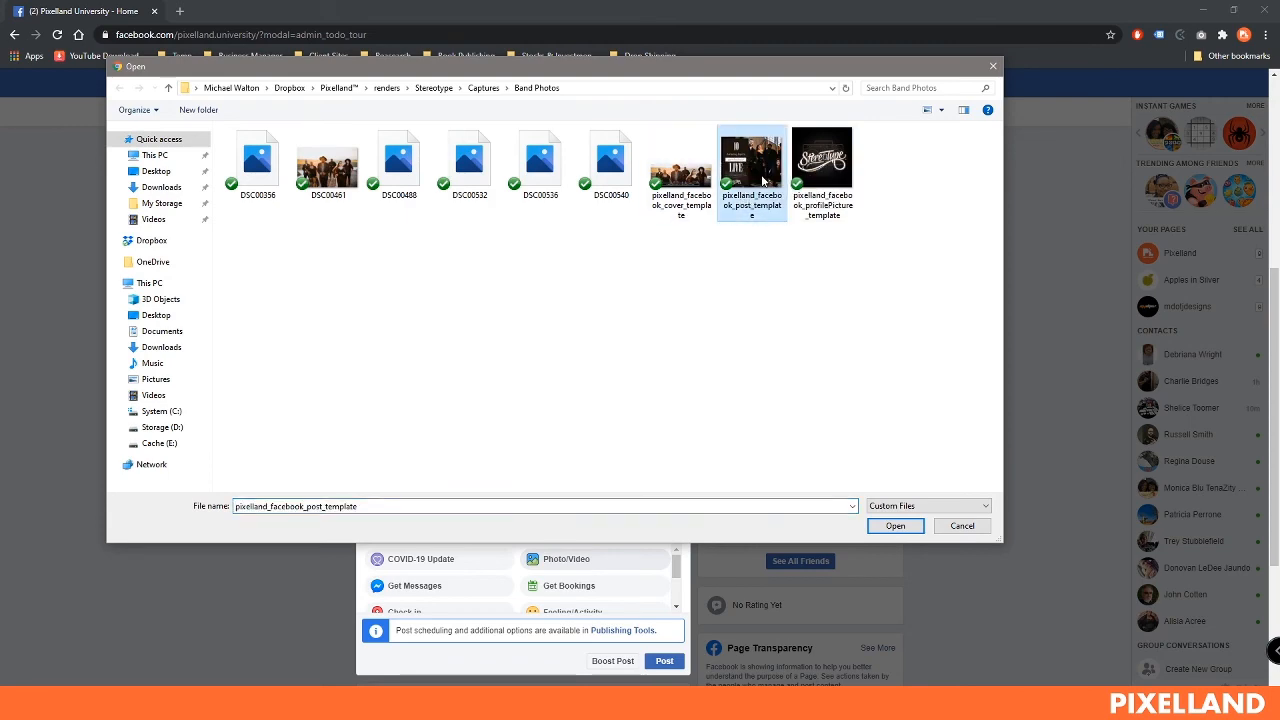
{"action": "left_click", "coordinate": [897, 526]}
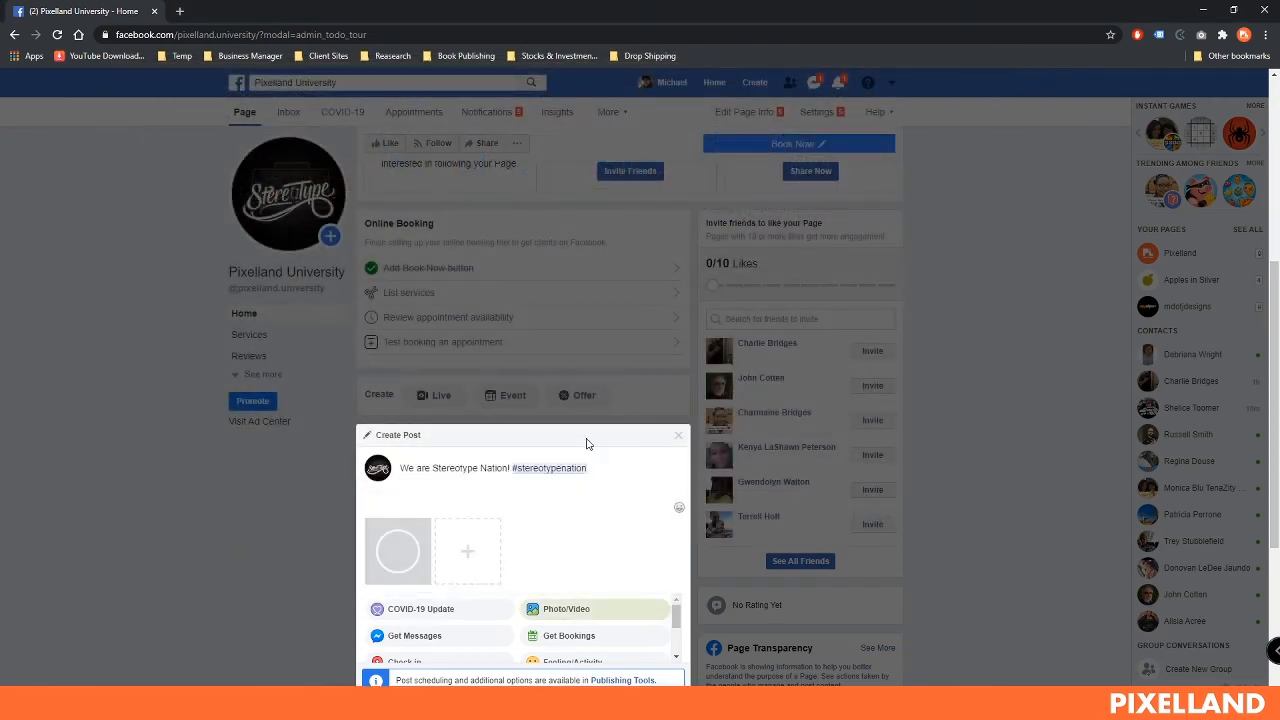
{"action": "mouse_move", "coordinate": [416, 568]}
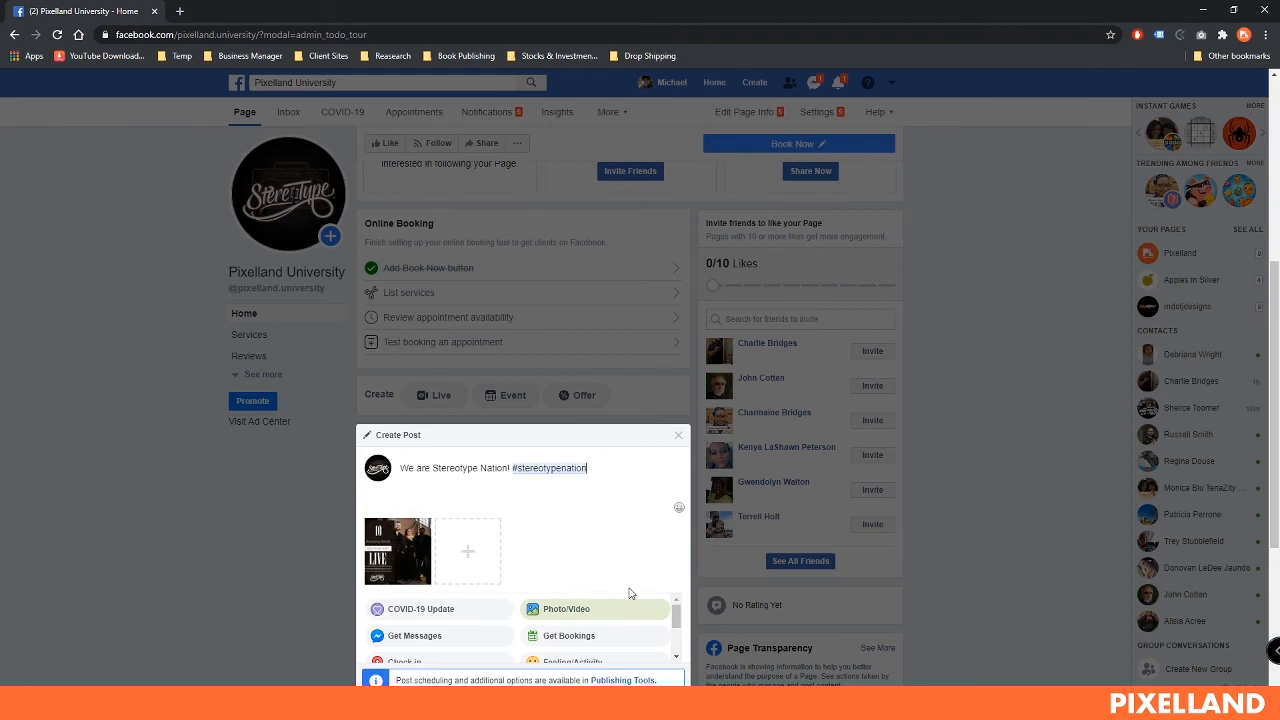
- Publish the post with its text and attached band image on the Pixelland University page
{"action": "scroll", "coordinate": [685, 597], "scroll_direction": "down", "scroll_amount": 1}
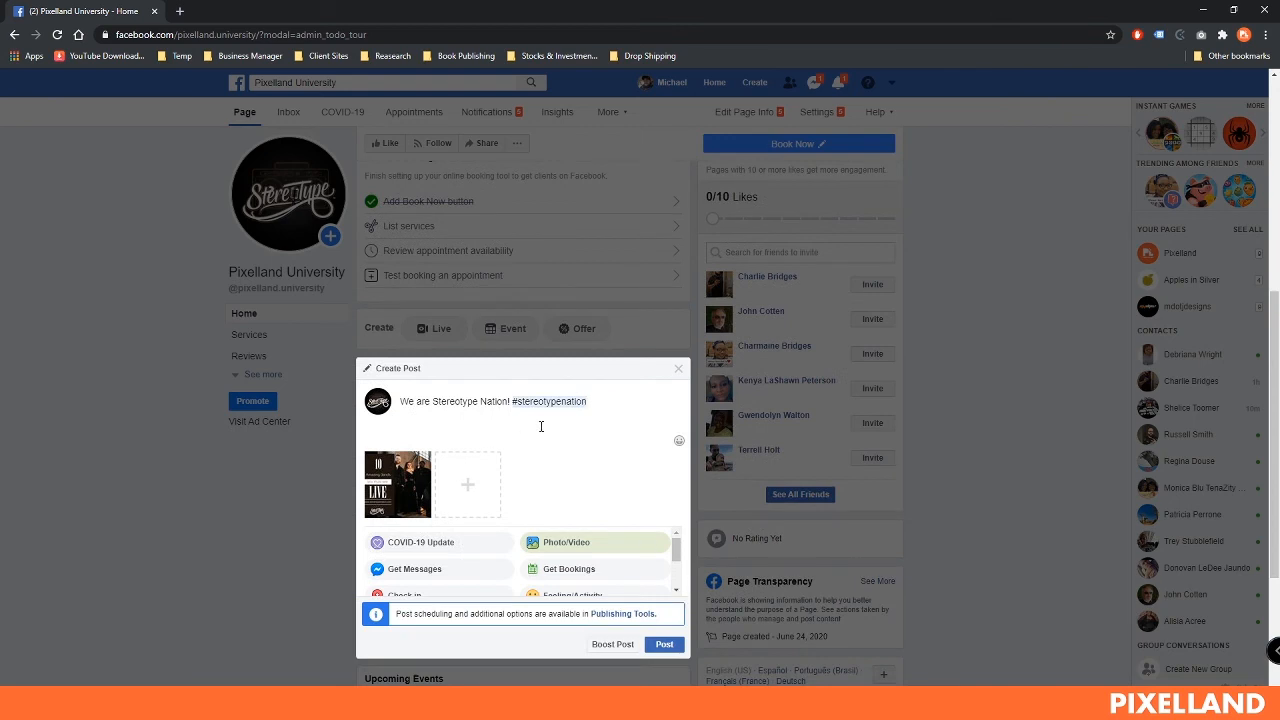
{"action": "mouse_move", "coordinate": [415, 480]}
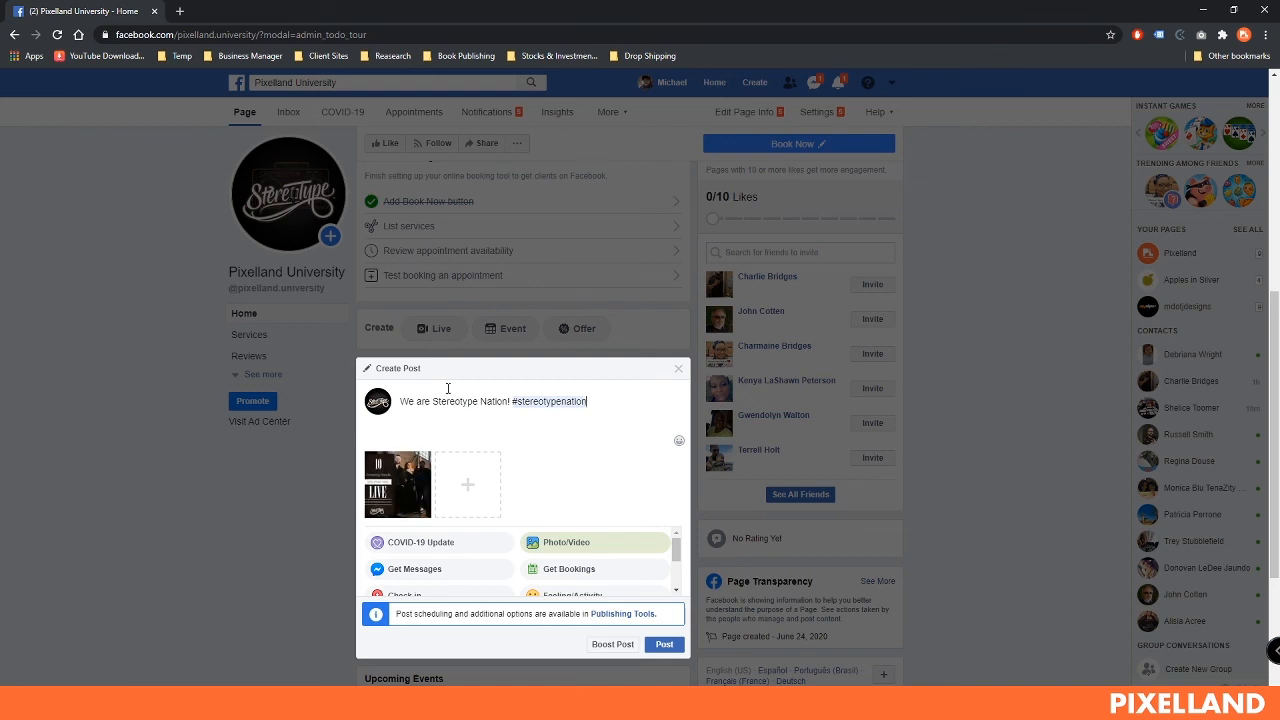
{"action": "left_click", "coordinate": [477, 433]}
{"action": "left_click", "coordinate": [666, 644]}
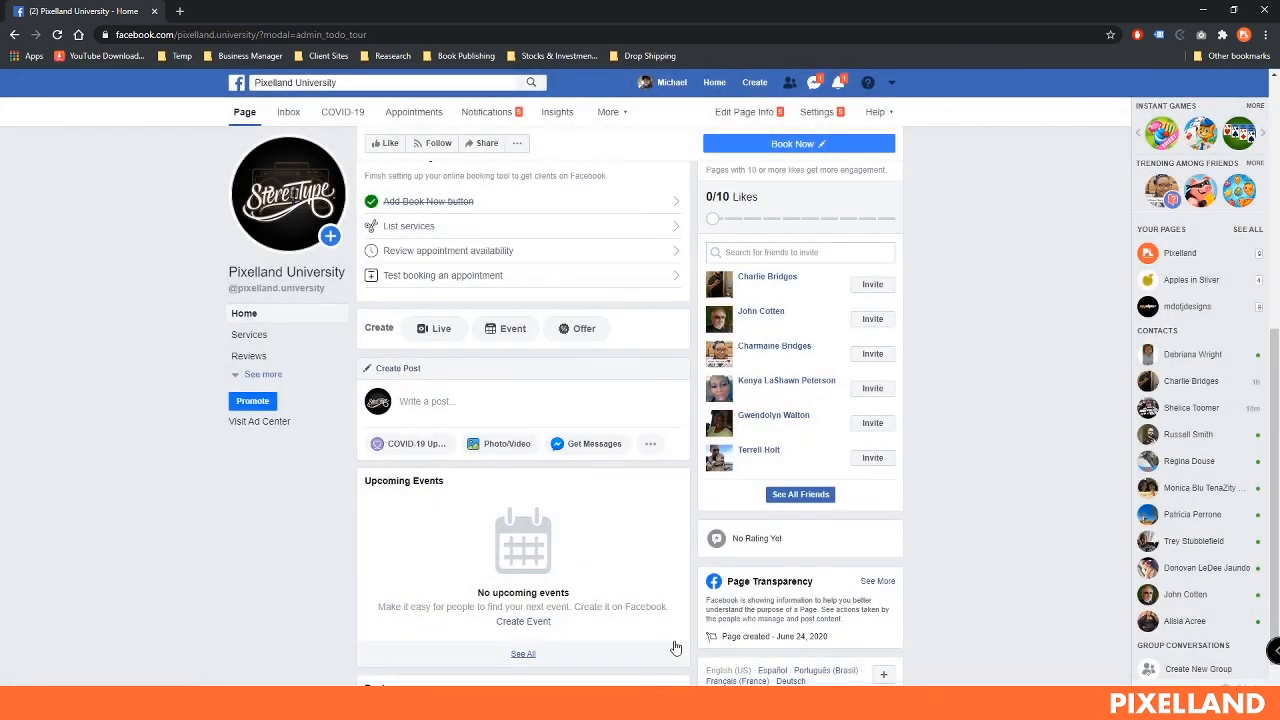
- Reload the Facebook page and examine the newly published post's text and image in the Posts section
{"action": "scroll", "coordinate": [603, 575], "scroll_direction": "down", "scroll_amount": 1}
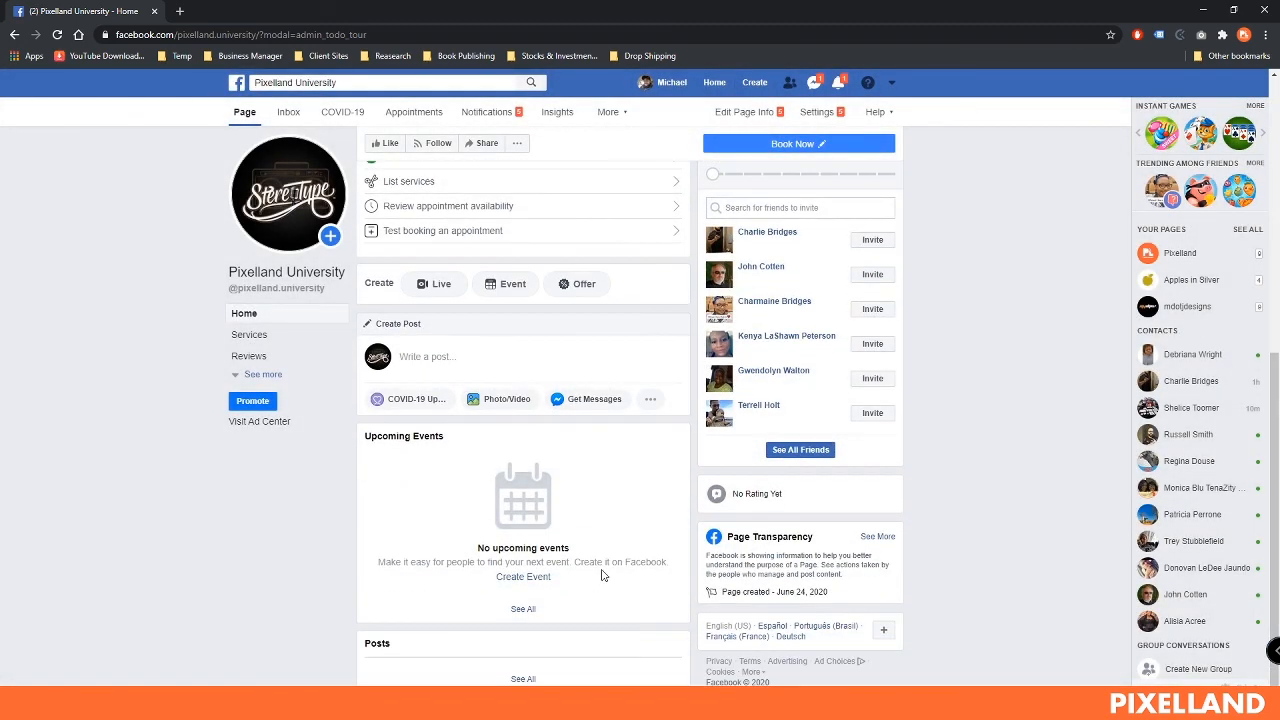
{"action": "scroll", "coordinate": [603, 568], "scroll_direction": "up", "scroll_amount": 6}
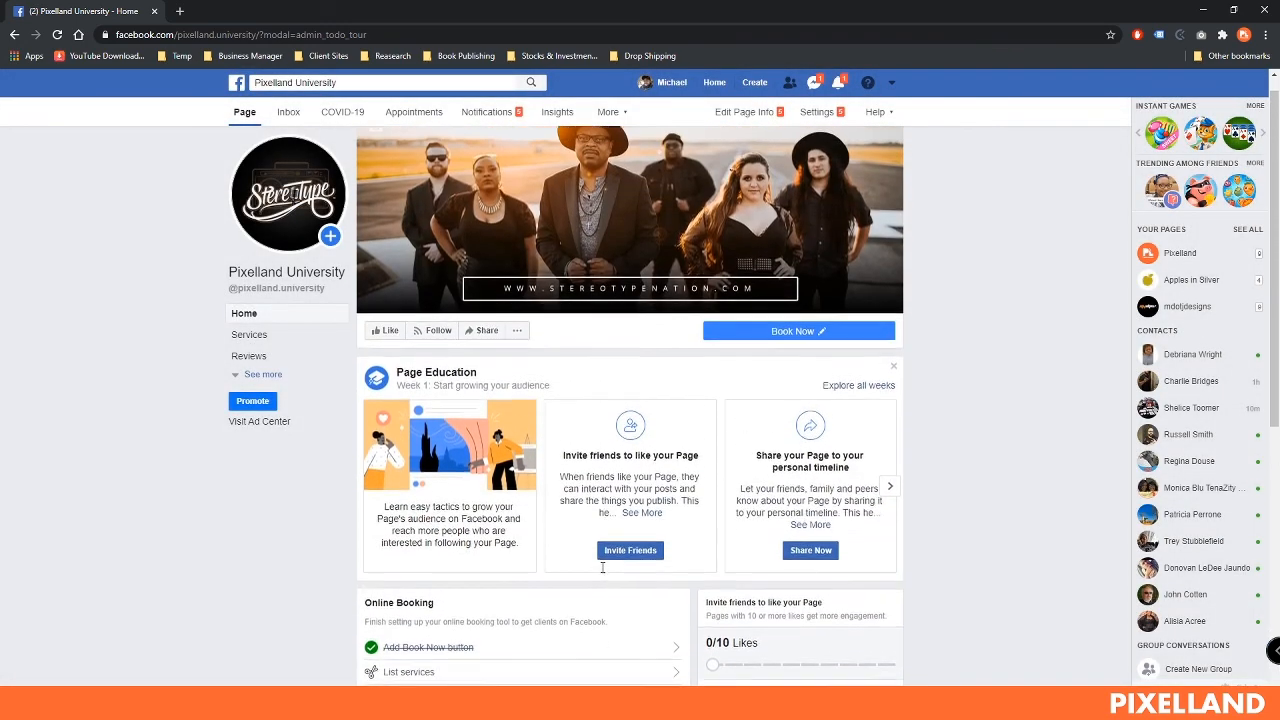
{"action": "left_click", "coordinate": [57, 34]}
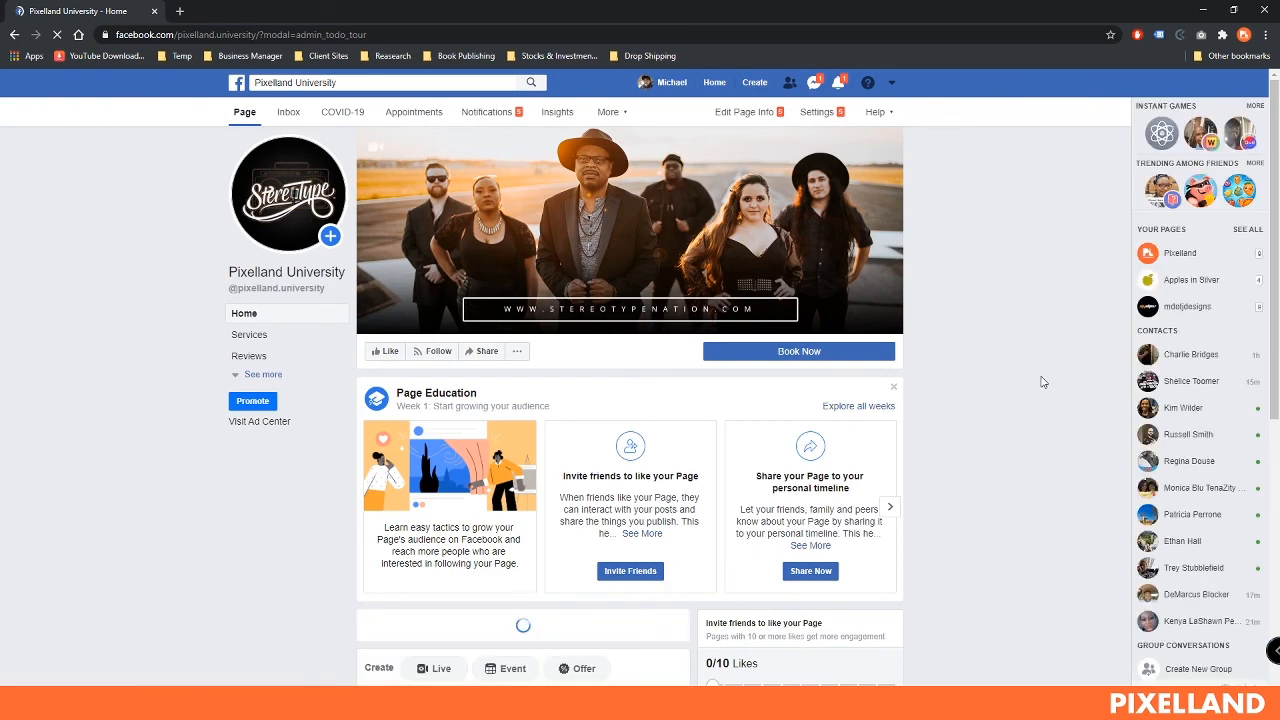
{"action": "scroll", "coordinate": [1041, 381], "scroll_direction": "down", "scroll_amount": 5}
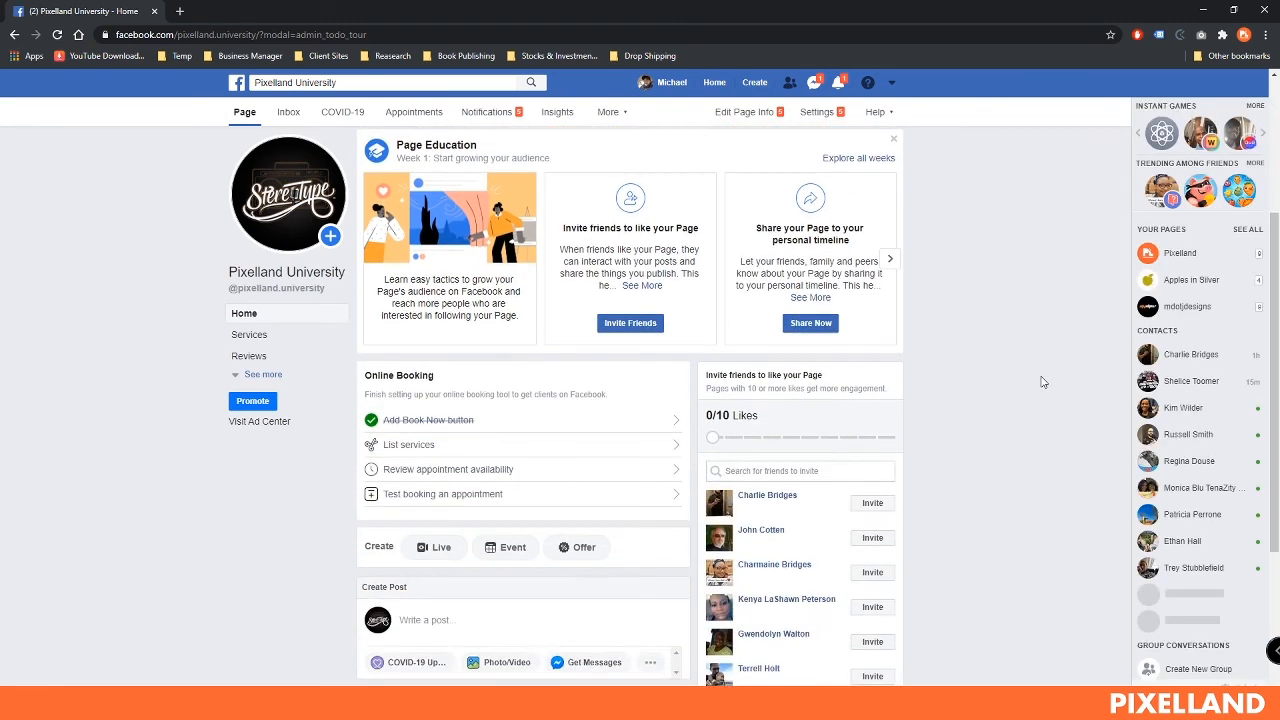
{"action": "scroll", "coordinate": [1041, 381], "scroll_direction": "down", "scroll_amount": 4}
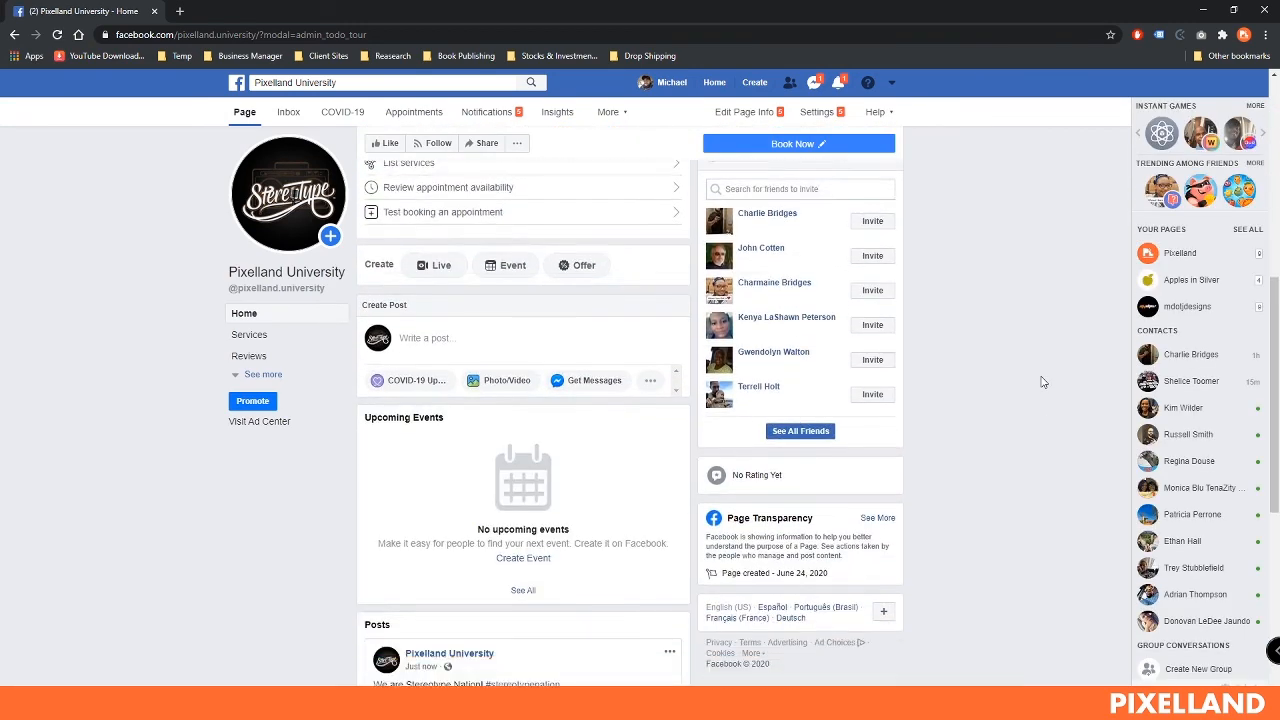
{"action": "scroll", "coordinate": [1041, 381], "scroll_direction": "down", "scroll_amount": 1}
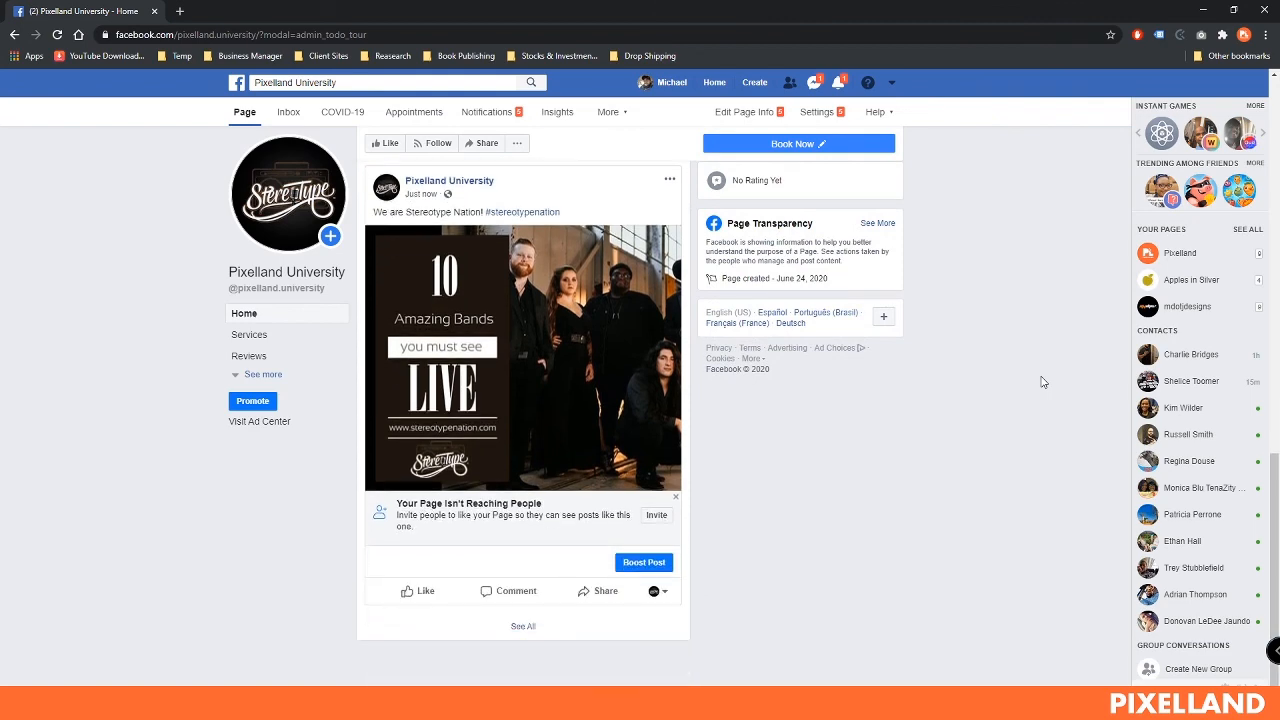
{"action": "scroll", "coordinate": [1040, 380], "scroll_direction": "up", "scroll_amount": 2}
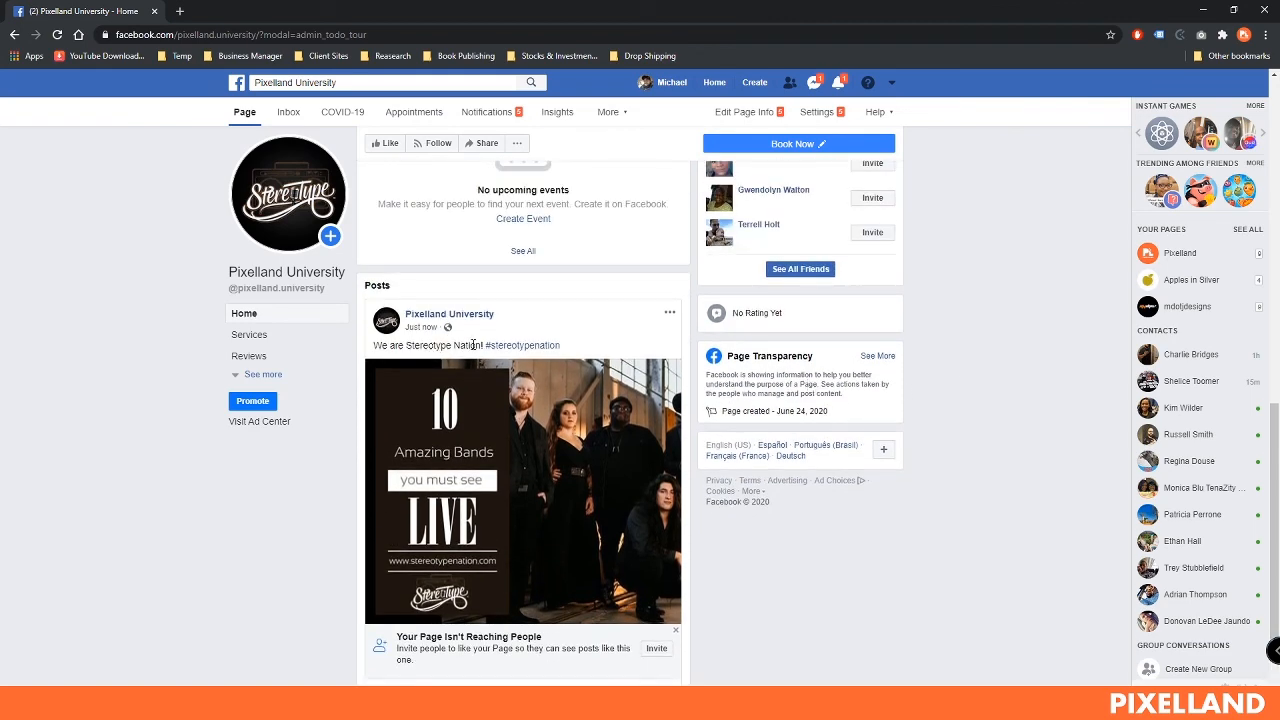
{"action": "scroll", "coordinate": [751, 392], "scroll_direction": "down", "scroll_amount": 1}
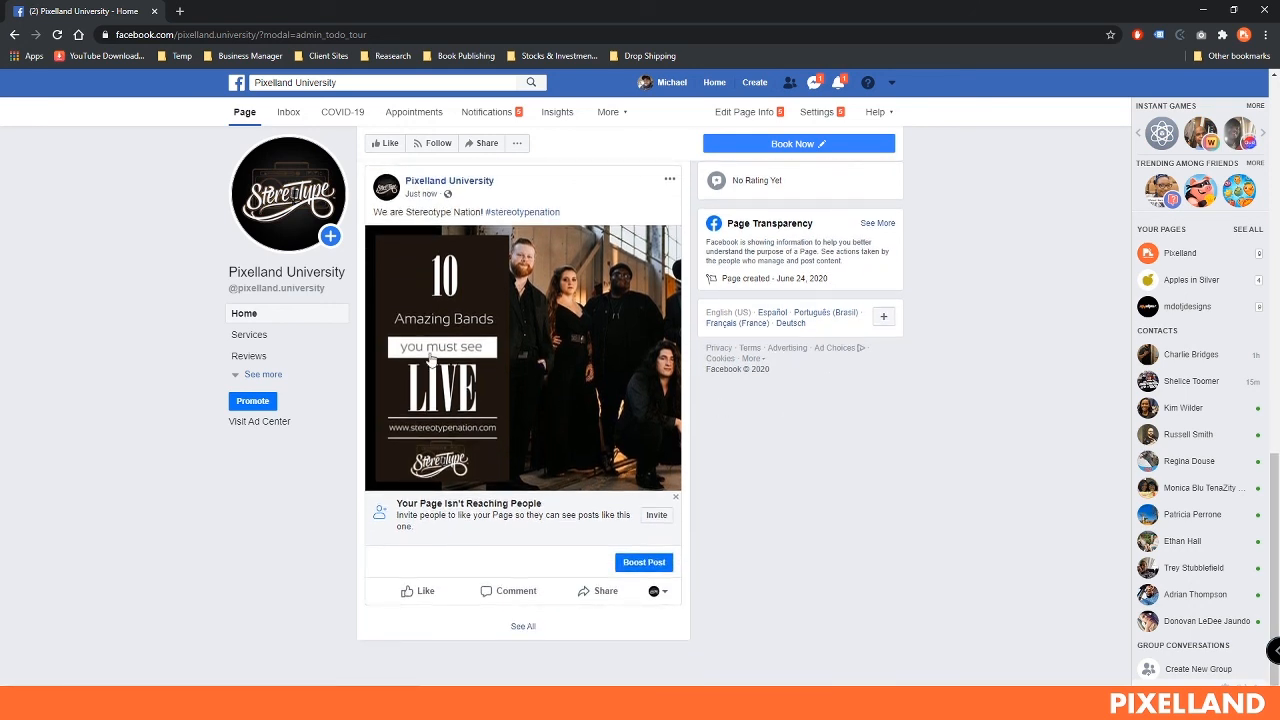